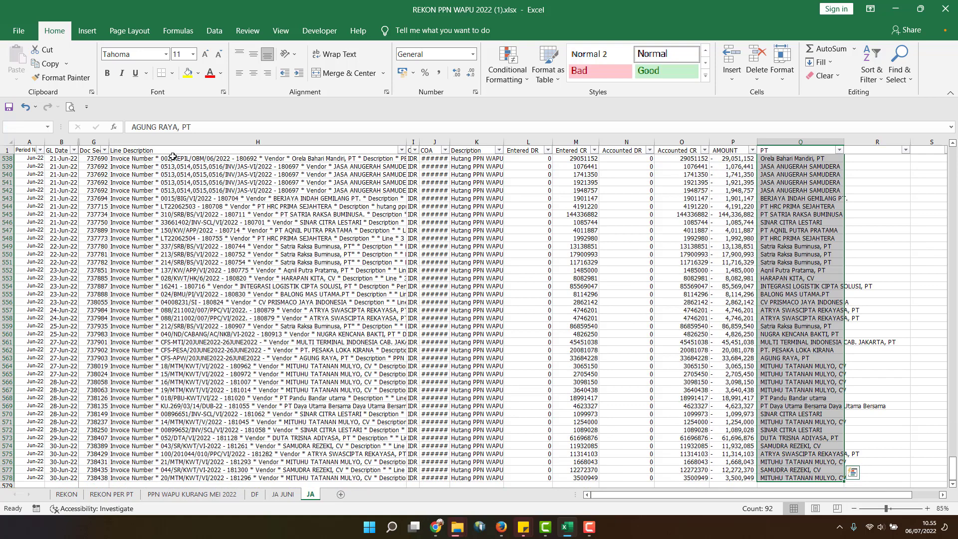
- Clear the June vendor names in the PT column from Q487 down to row 578
key("Delete")
key("ctrl+Up")
key("Down")
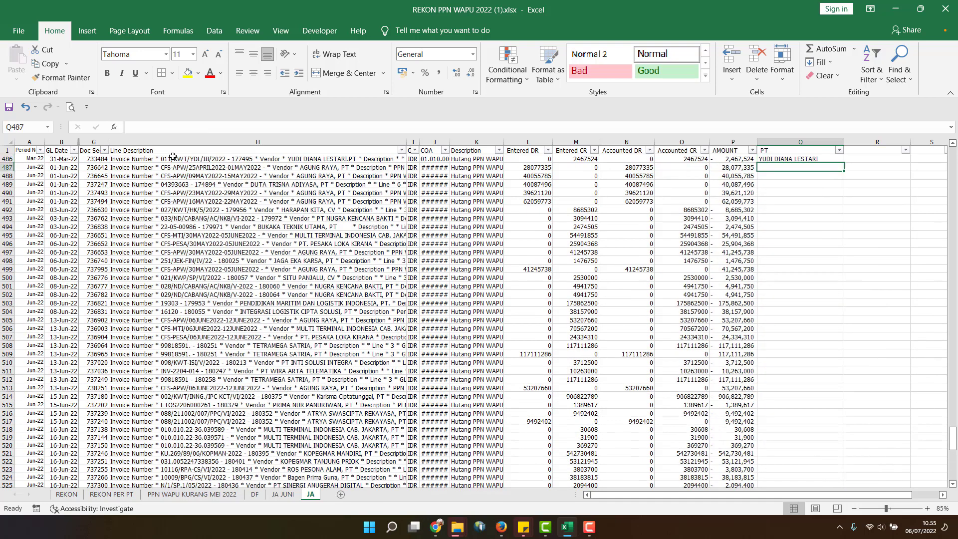
- Flash Fill the PT column from Q487 down
left_click(214, 30)
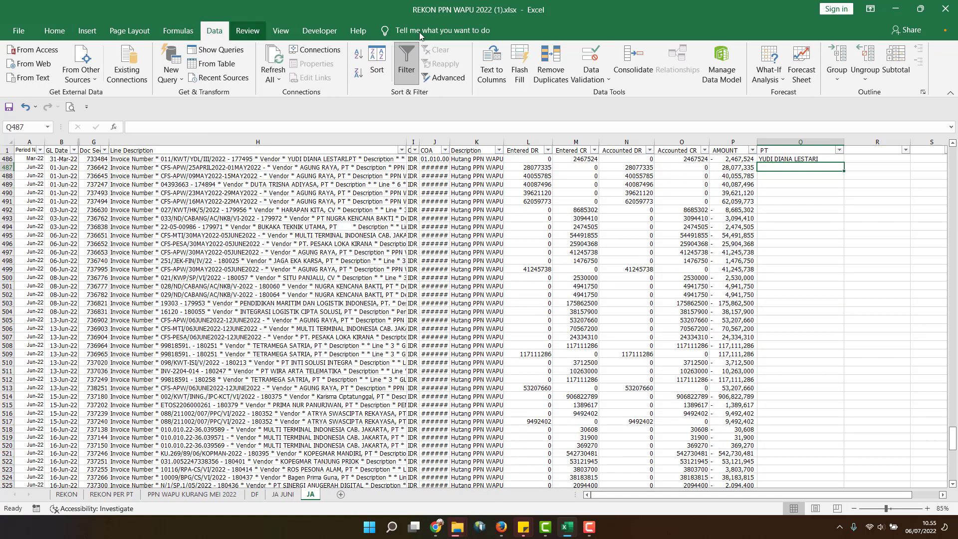
left_click(523, 75)
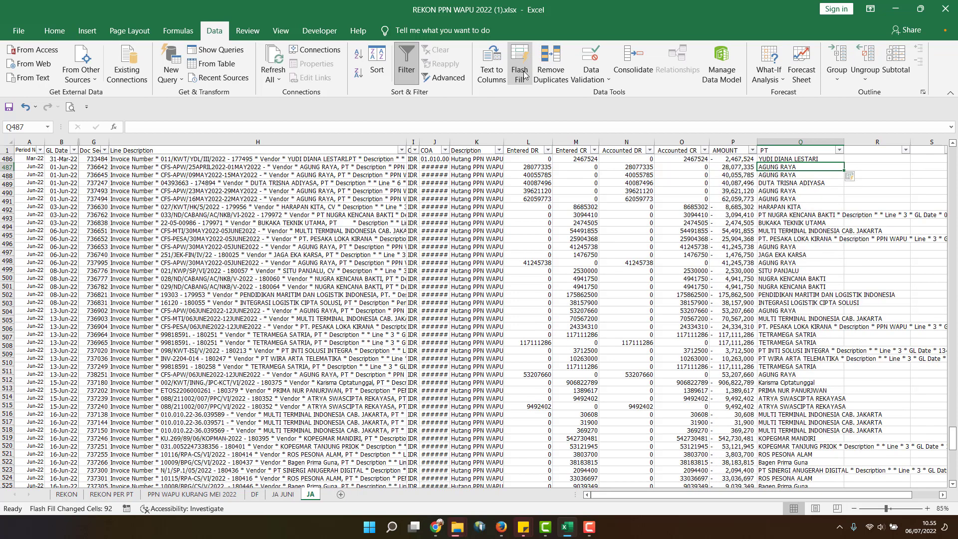
- Remove the description text that follows the vendor names in cells Q493 and Q496
left_click(804, 215)
left_click_drag(225, 126, 389, 126)
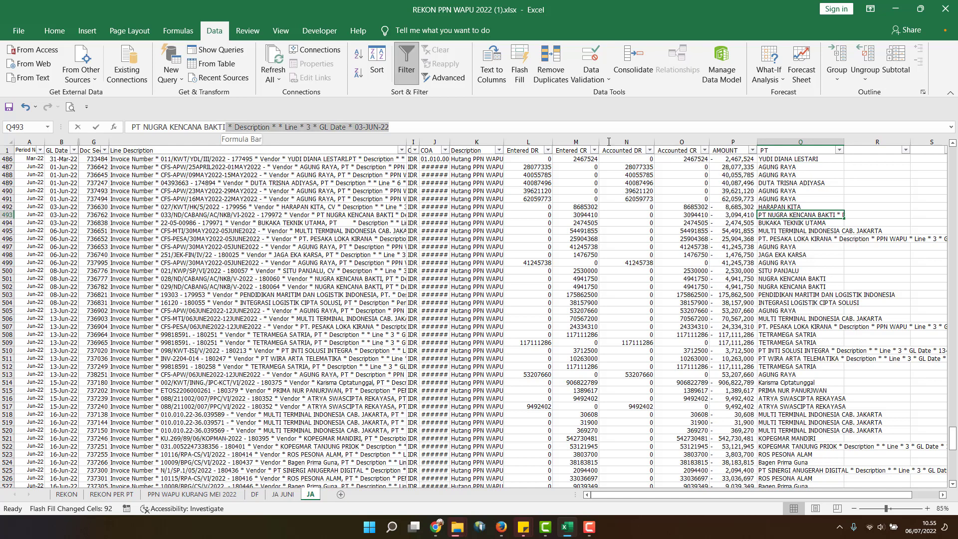
key("BackSpace")
key("Return")
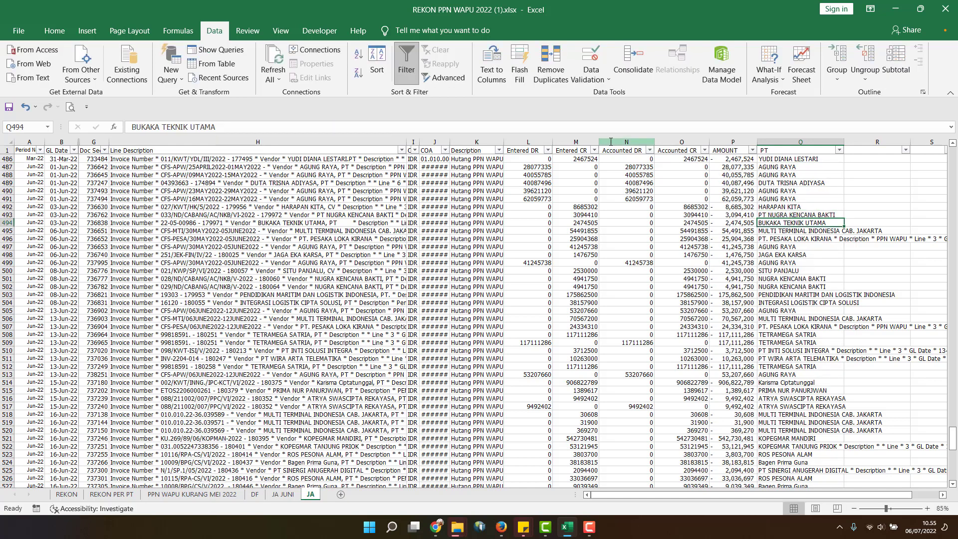
key("Down")
key("Down")
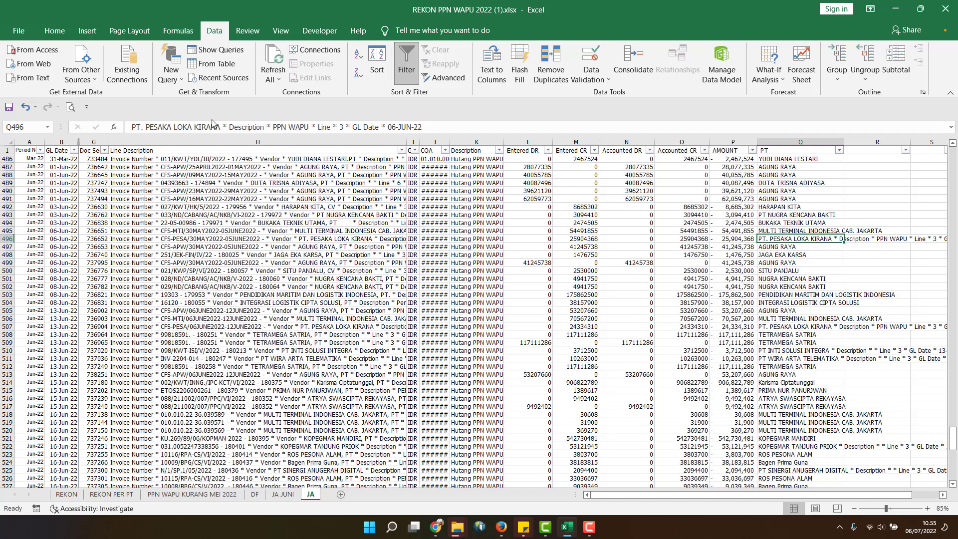
left_click_drag(220, 127, 422, 126)
key("BackSpace")
key("Return")
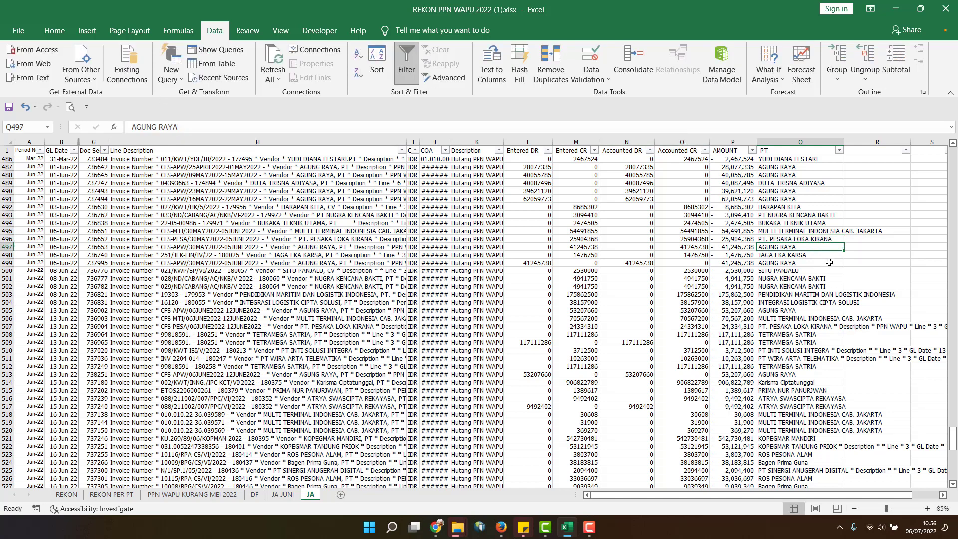
- Undo the edits to Q493 and Q496 and the Flash Fill in the PT column
key("ctrl+z")
key("ctrl+z")
key("ctrl+z")
key("ctrl+z")
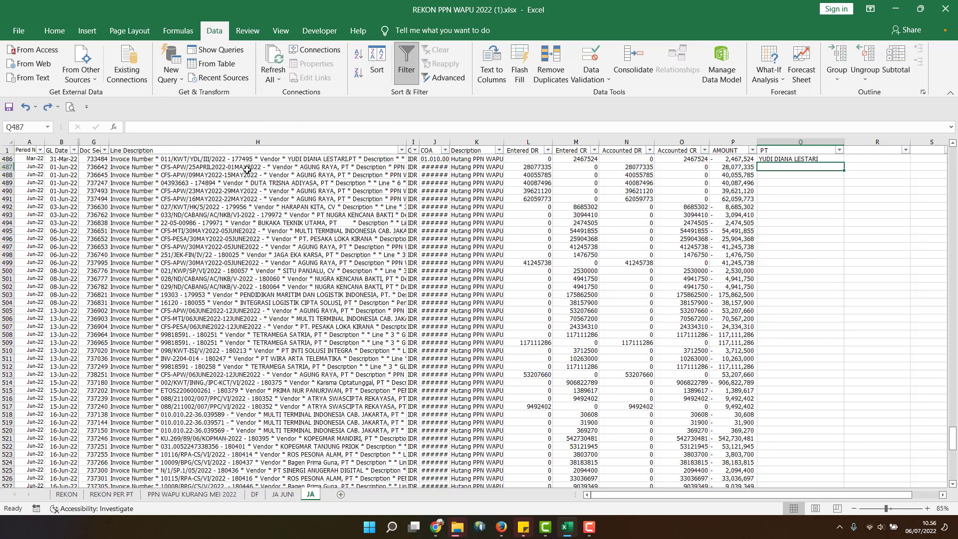
- Copy the June line descriptions from H487 down to row 578 and paste them into a new worksheet at A1
left_click_drag(247, 169, 270, 172)
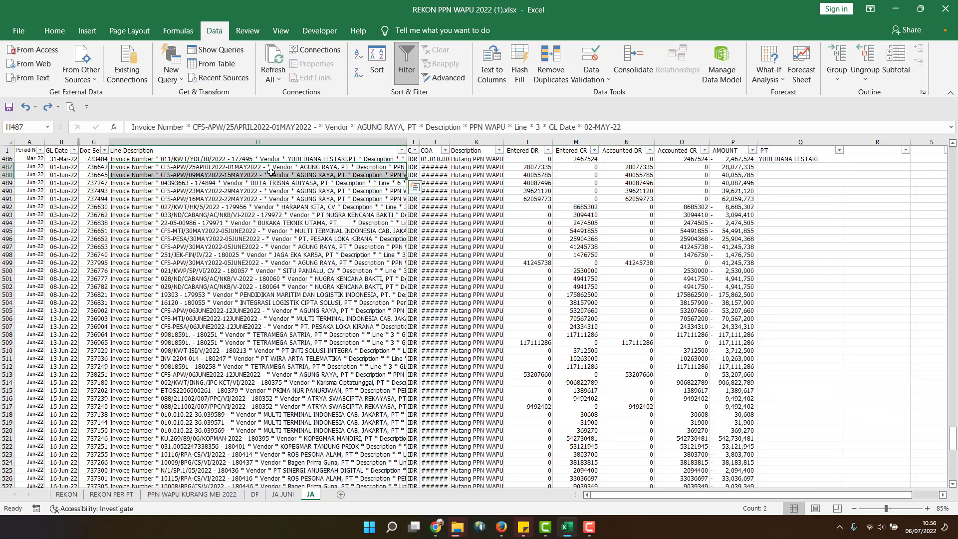
key("ctrl+shift+Down")
key("ctrl+c")
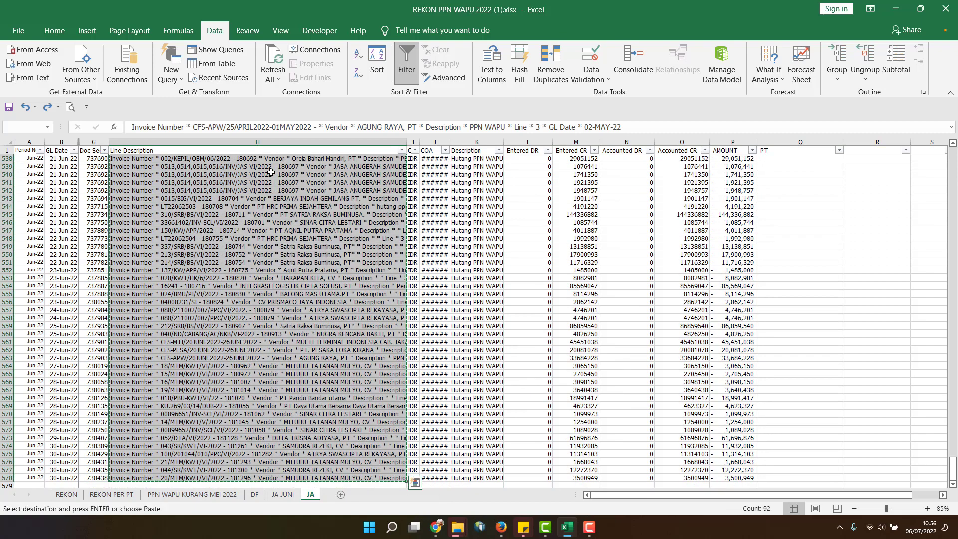
left_click(341, 495)
key("ctrl+v")
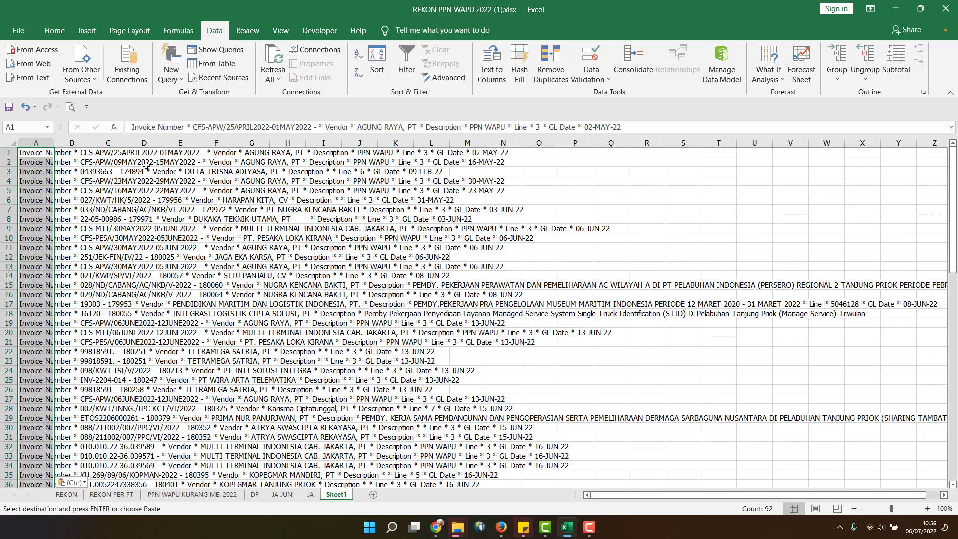
- Copy the vendor name "AGUNG RAYA, PT" out of the description in A1 and paste it into C1
left_click(48, 153)
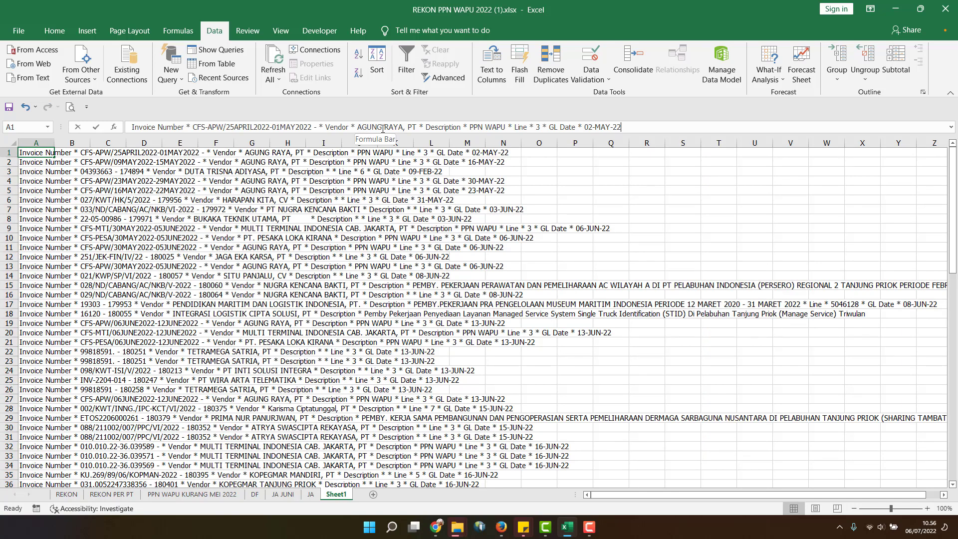
left_click_drag(357, 128, 414, 129)
key("ctrl+c")
key("Escape")
key("Right")
key("Right")
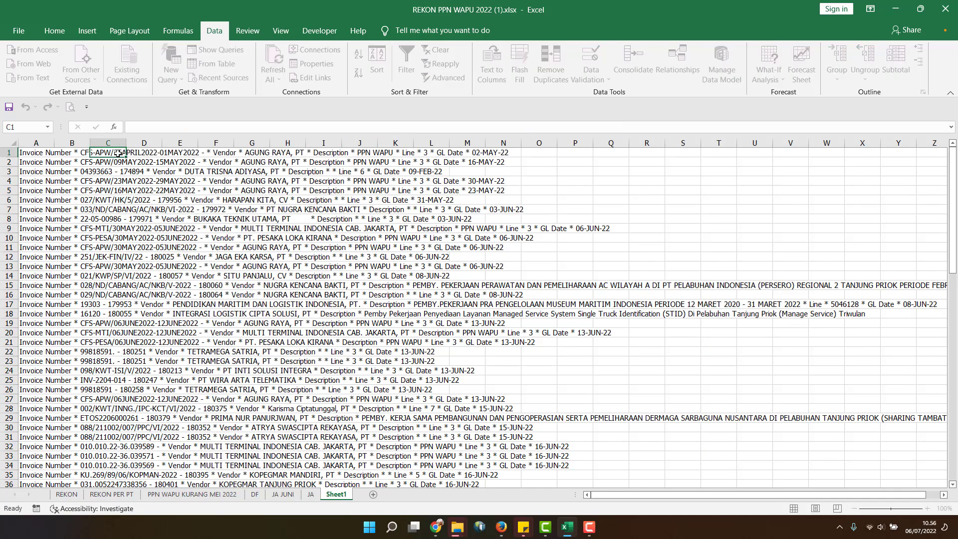
key("ctrl+v")
key("Return")
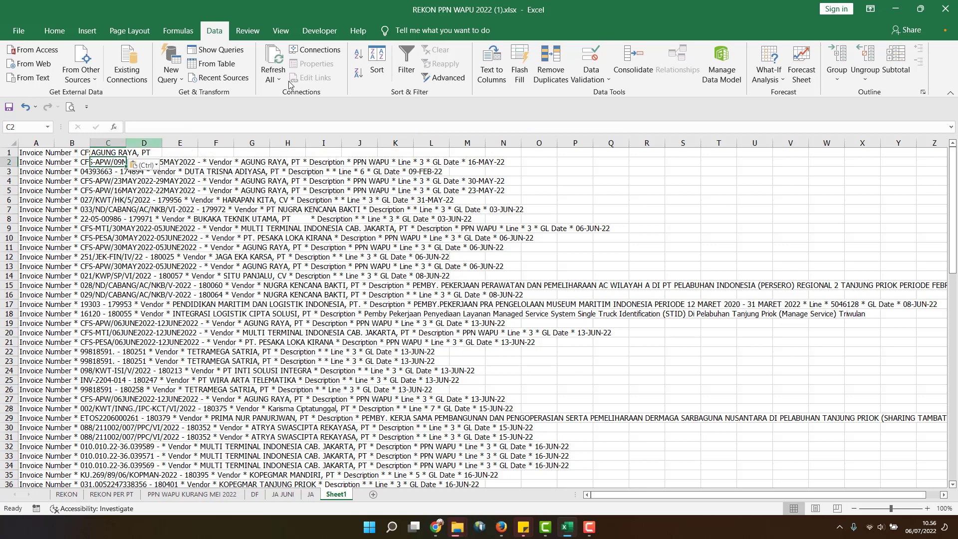
- Try to Flash Fill column C from C2, and undo the vendor name entry in C1
left_click(518, 71)
left_click(484, 294)
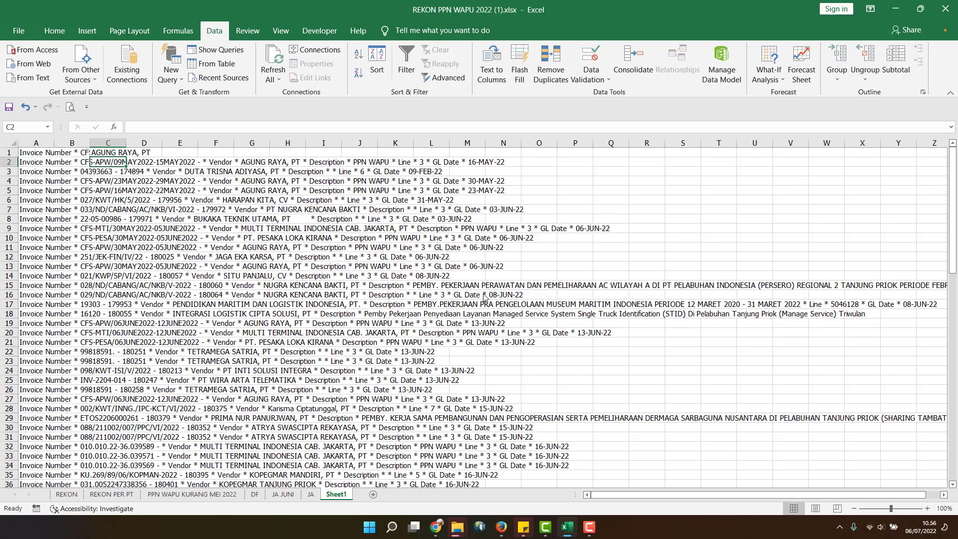
key("ctrl+z")
- Widen column A and copy the vendor name "AGUNG RAYA, PT" from the description in A1 into B1
left_click_drag(54, 143, 142, 148)
left_click(134, 148)
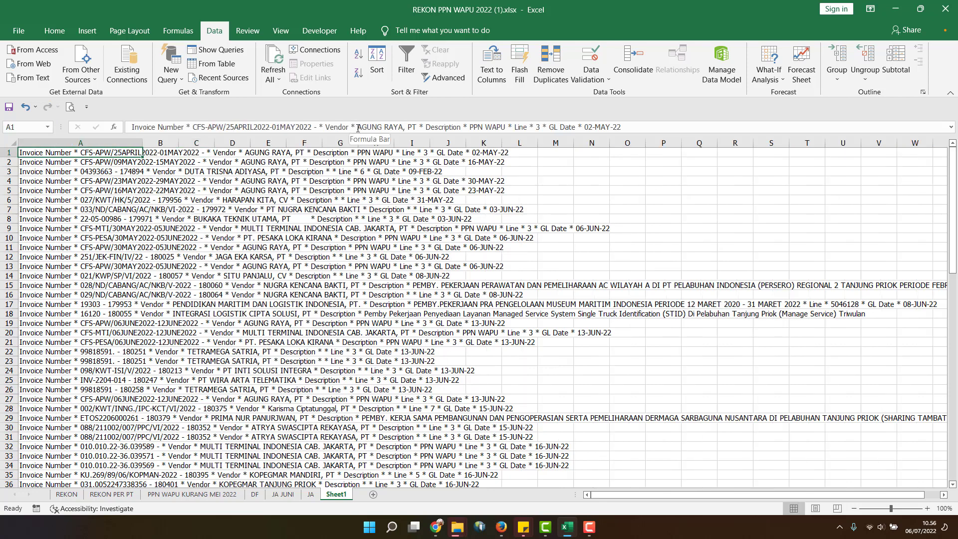
left_click_drag(357, 127, 414, 128)
key("ctrl+c")
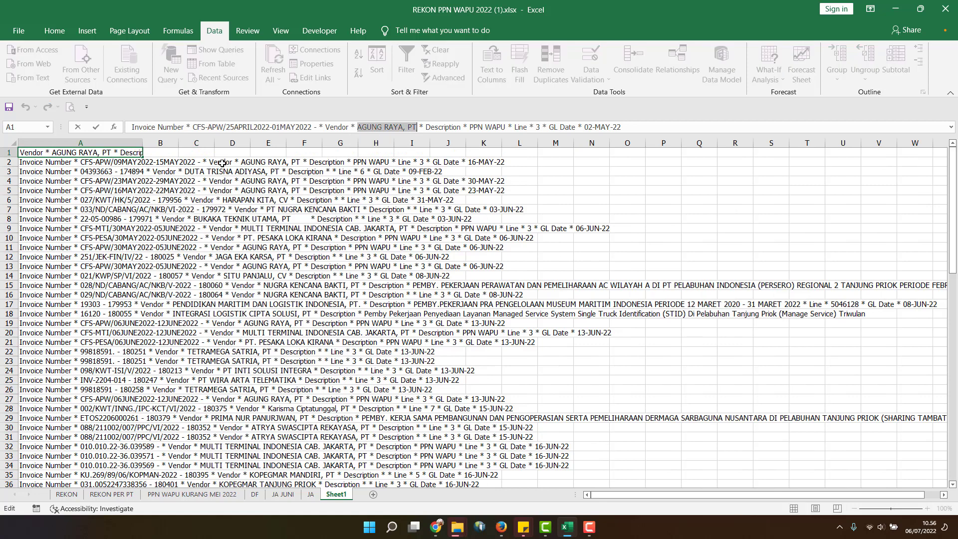
key("Escape")
left_click(160, 152)
key("ctrl+v")
key("Return")
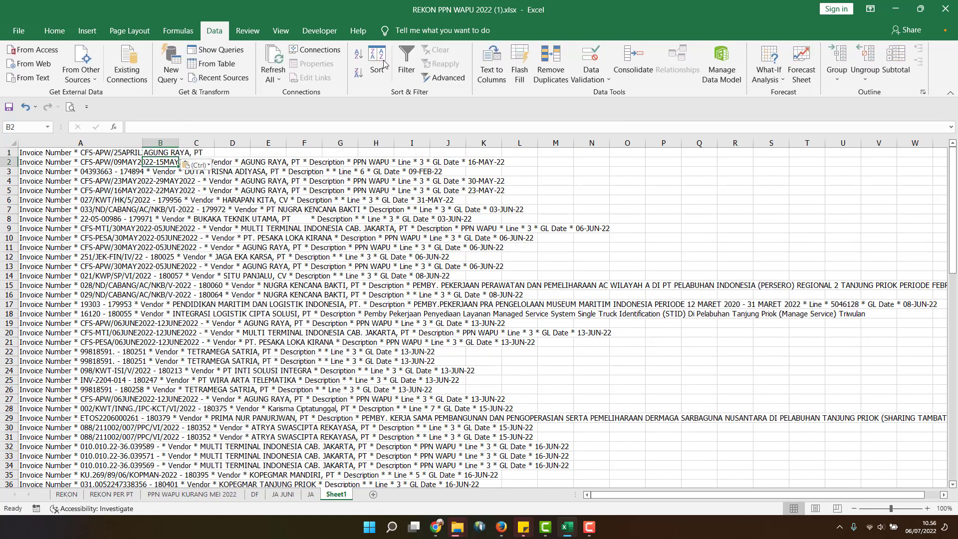
- Flash Fill the vendor names down column B from B2 and review the filled names
left_click(524, 64)
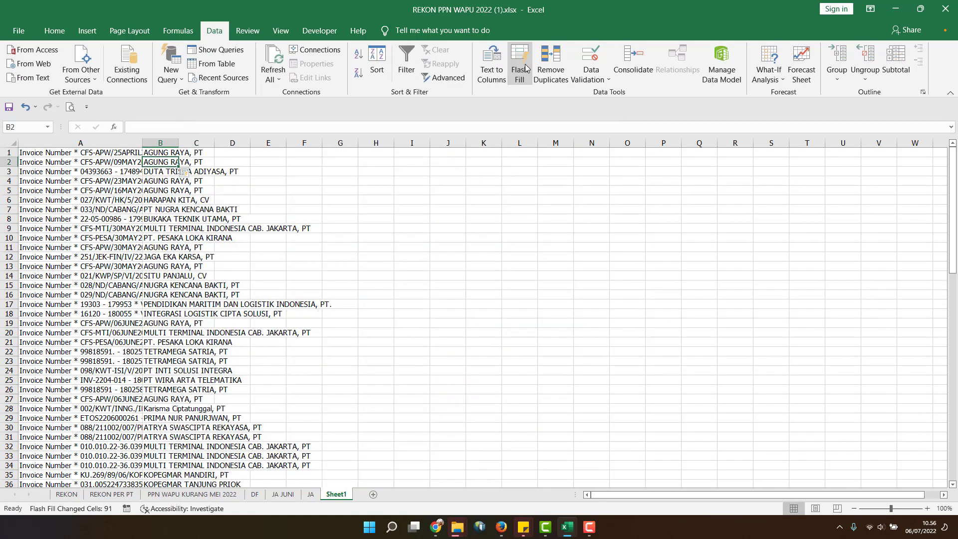
left_click(158, 294)
scroll(179, 322, "down", 6)
scroll(178, 318, "up", 6)
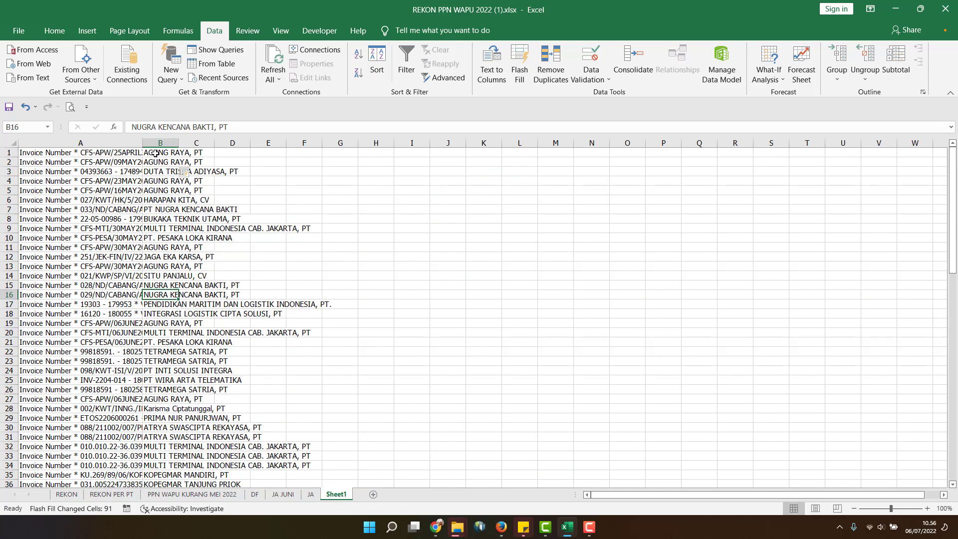
- Copy the vendor names in B1:B92 of Sheet1
left_click(156, 153)
key("ctrl+shift+Down")
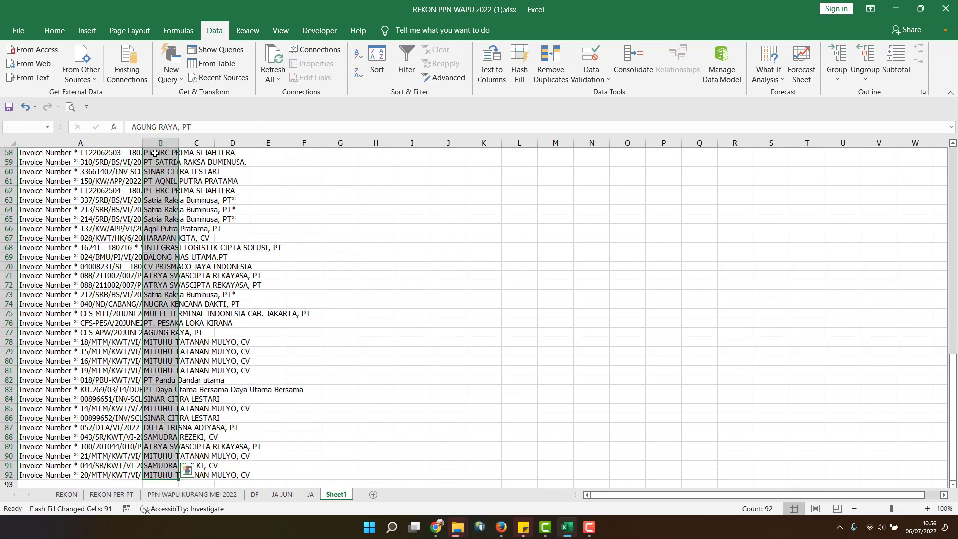
key("ctrl+c")
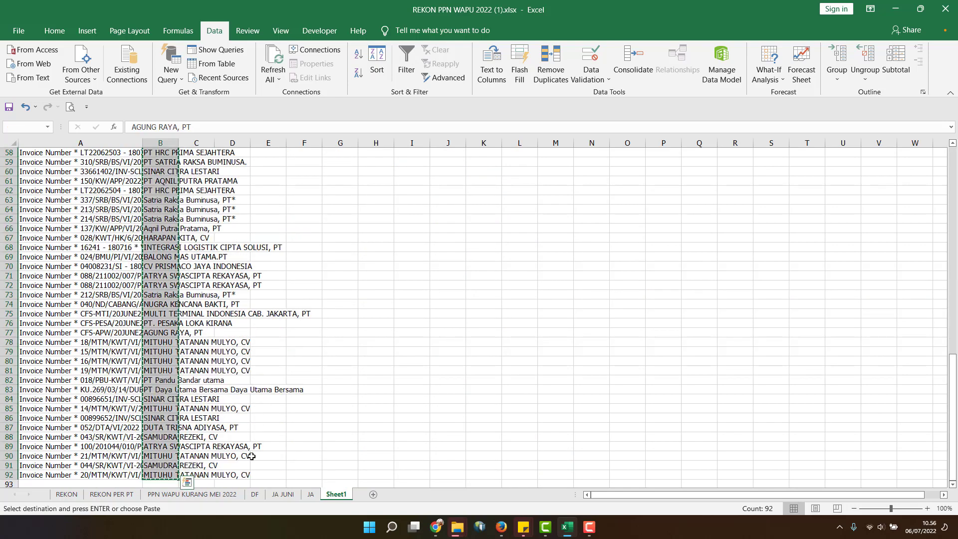
- Paste the copied vendor names into the PT column of the JA sheet starting at Q487, and review them down to the last row
left_click(309, 494)
scroll(790, 268, "up", 1)
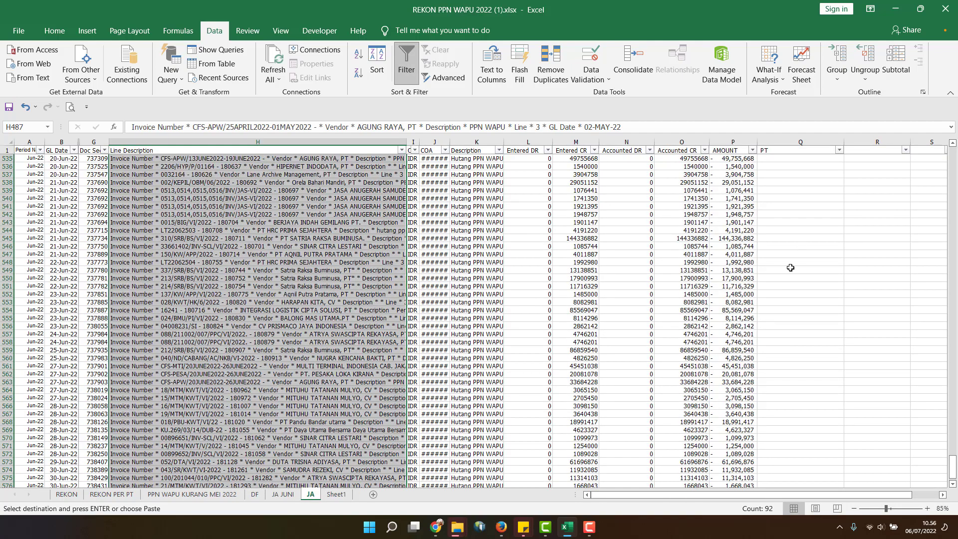
scroll(790, 268, "up", 7)
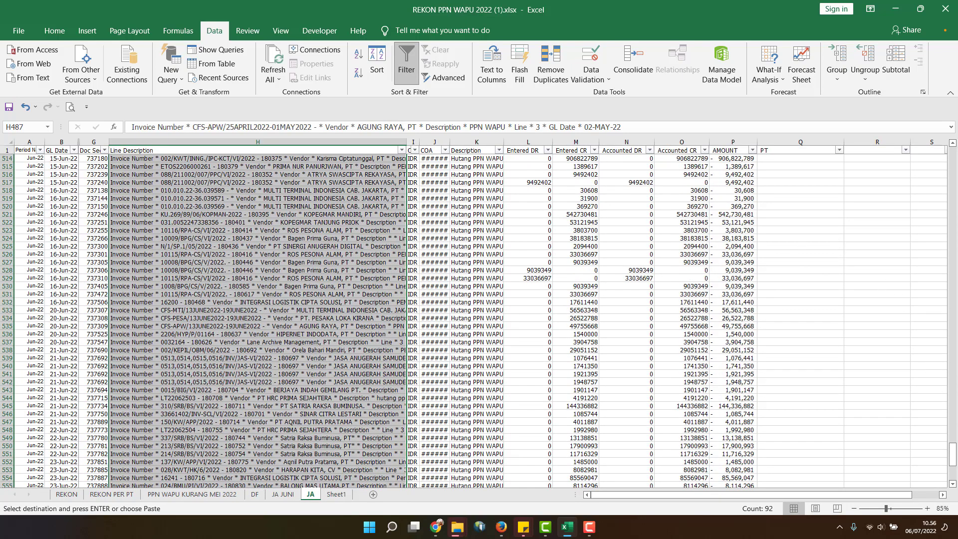
left_click_drag(953, 454, 953, 195)
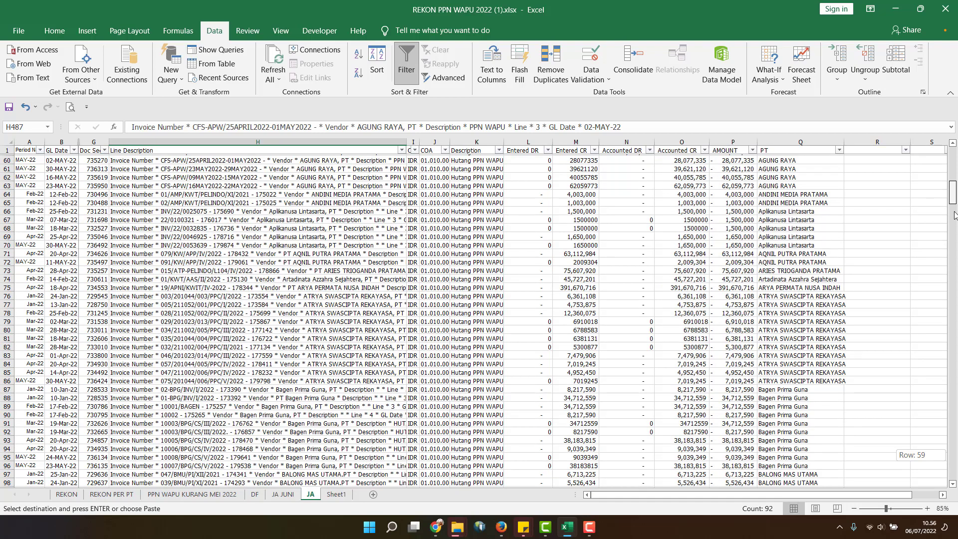
left_click_drag(952, 239, 952, 243)
left_click(783, 305)
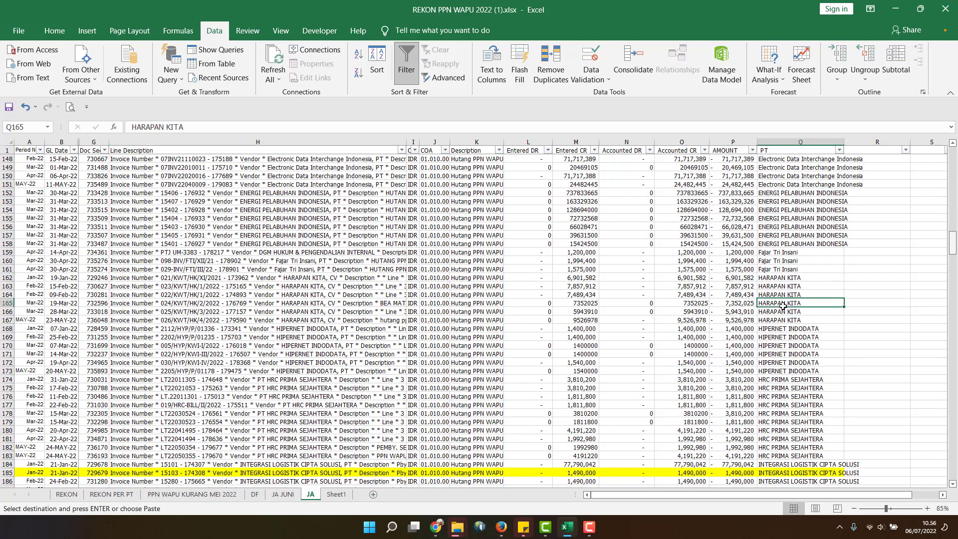
key("ctrl+shift+Down")
key("ctrl+v")
scroll(781, 319, "down", 5)
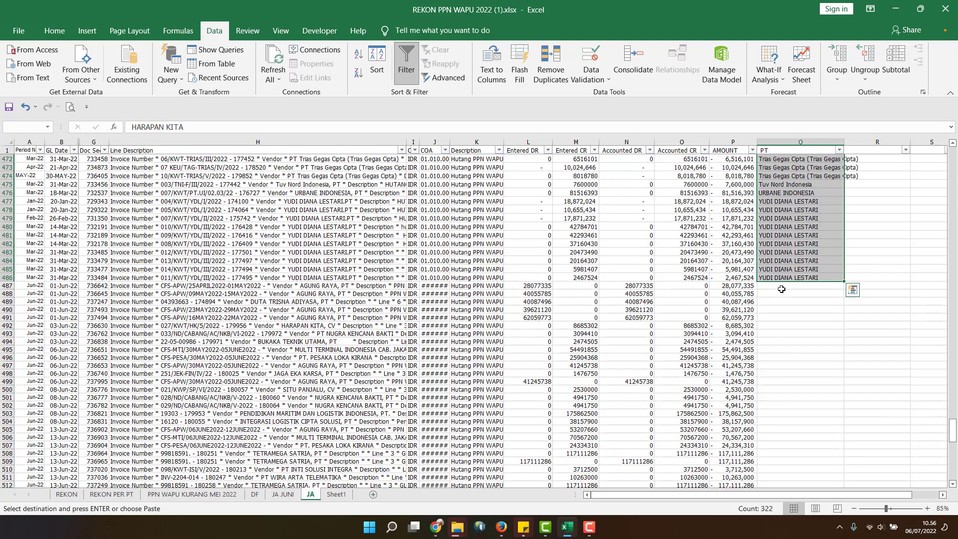
left_click(781, 289)
key("ctrl+v")
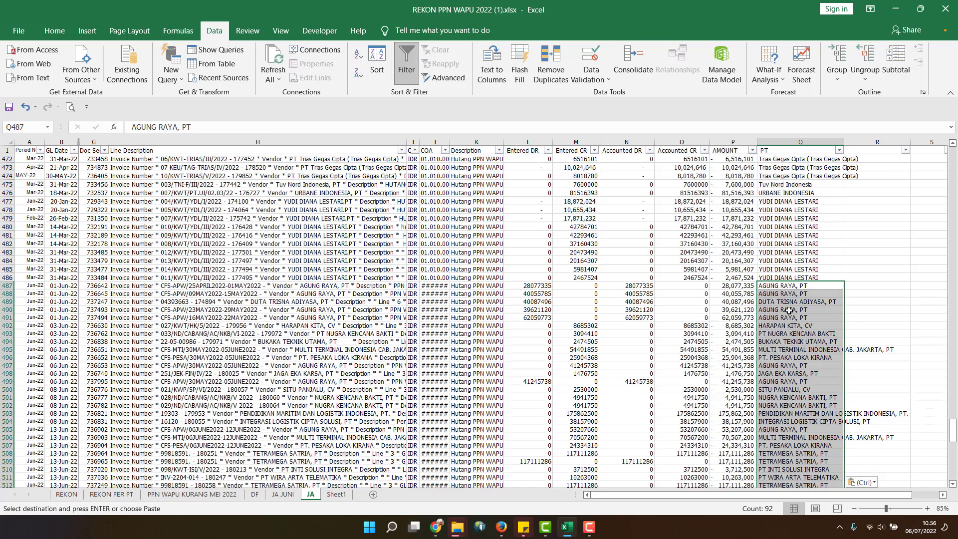
left_click(789, 311)
key("ctrl+shift+Down")
key("ctrl+v")
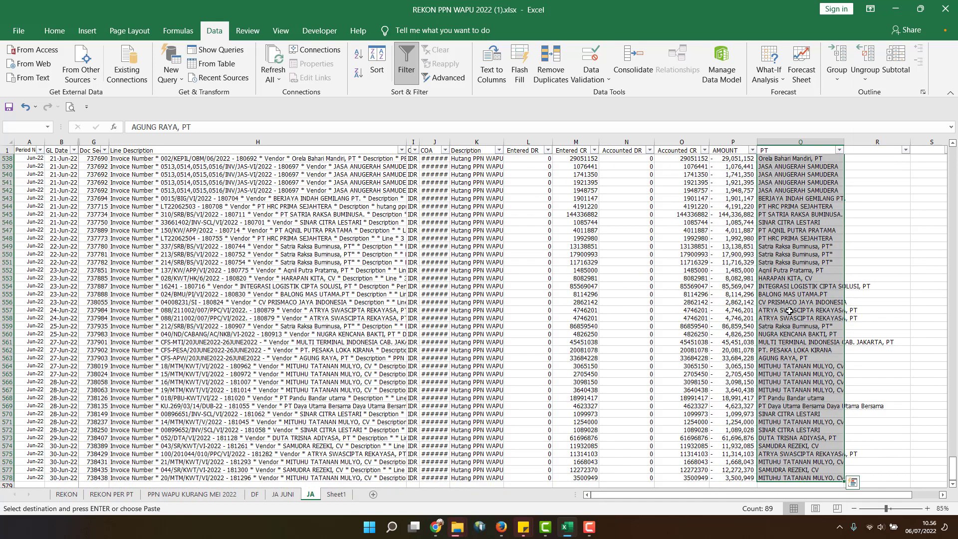
scroll(798, 337, "up", 5)
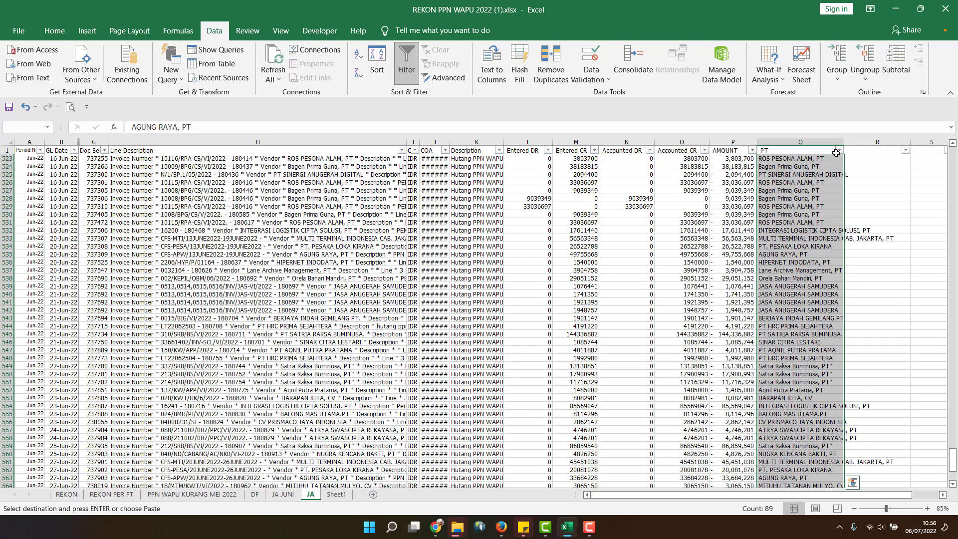
- Sort the JA sheet's table by the PT column from A to Z
left_click(839, 150)
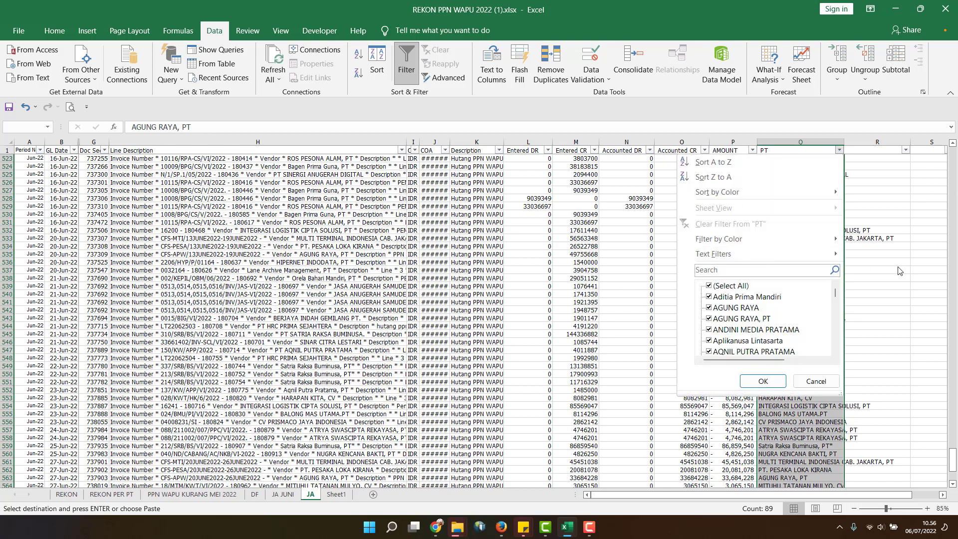
left_click(913, 271)
left_click(839, 150)
left_click(713, 161)
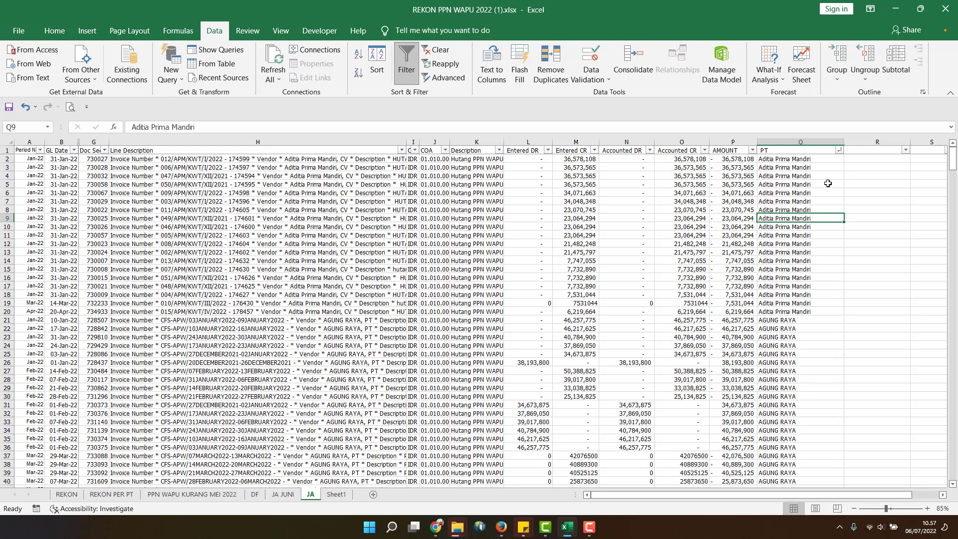
- Look through the PT column's filter list for vendor names that begin with CV or PT
left_click(839, 150)
left_click(742, 286)
scroll(776, 333, "down", 5)
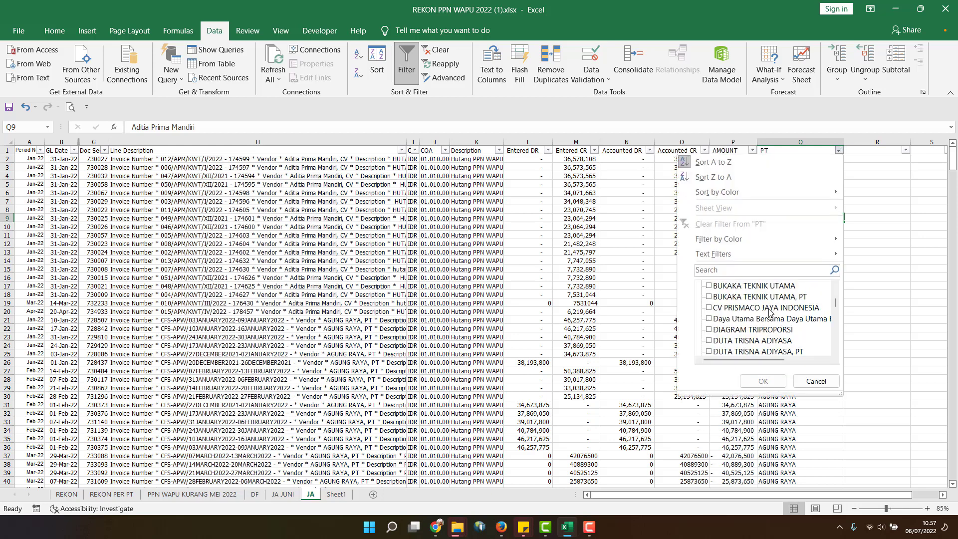
left_click(768, 308)
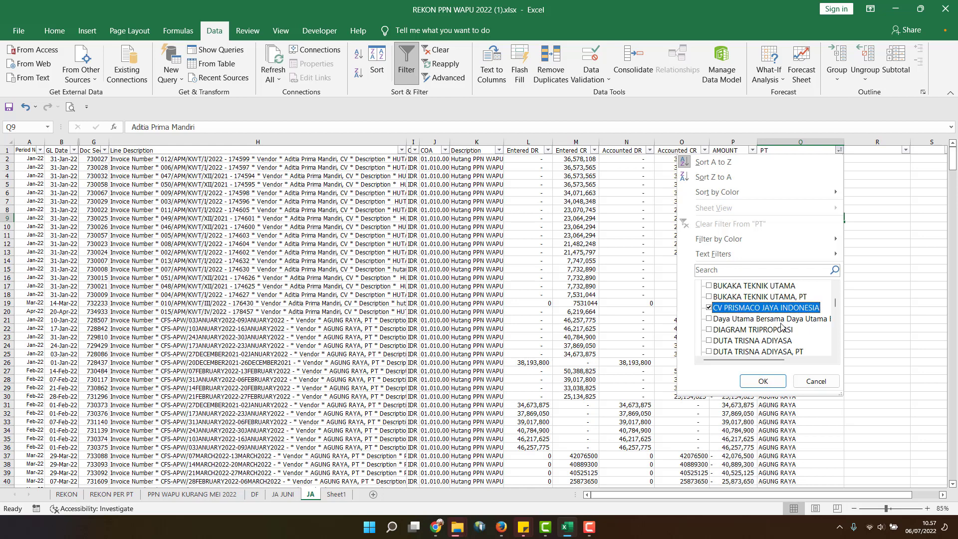
scroll(776, 319, "down", 8)
scroll(781, 325, "down", 10)
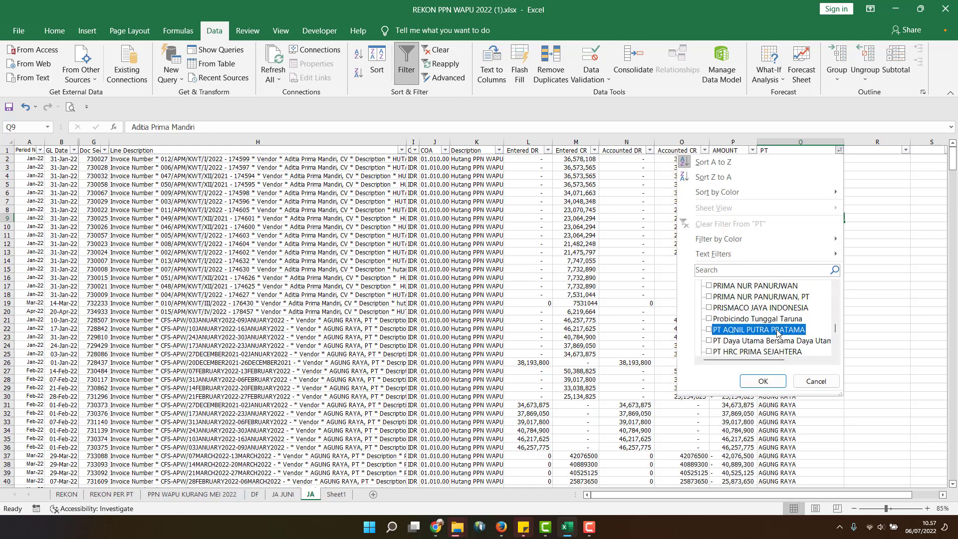
left_click(778, 351)
scroll(778, 351, "down", 2)
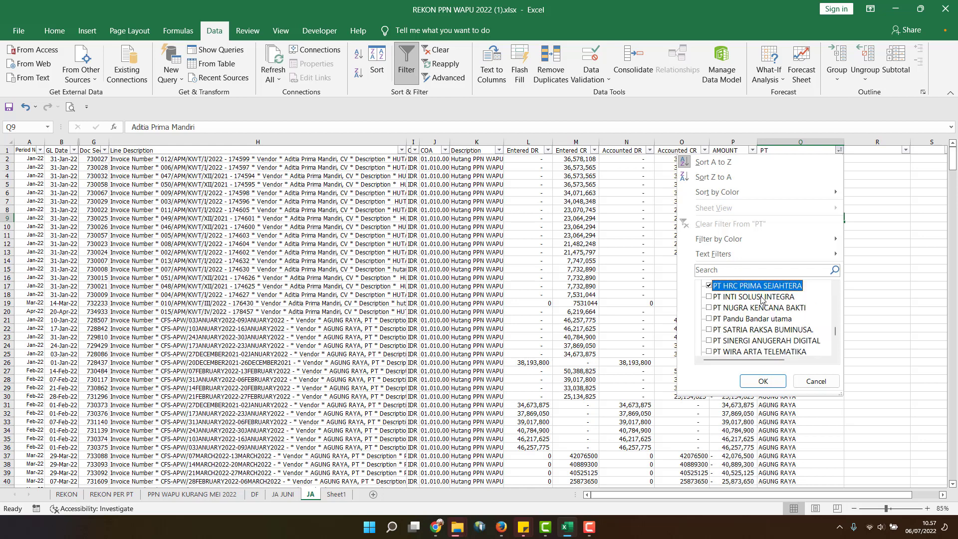
left_click(880, 300)
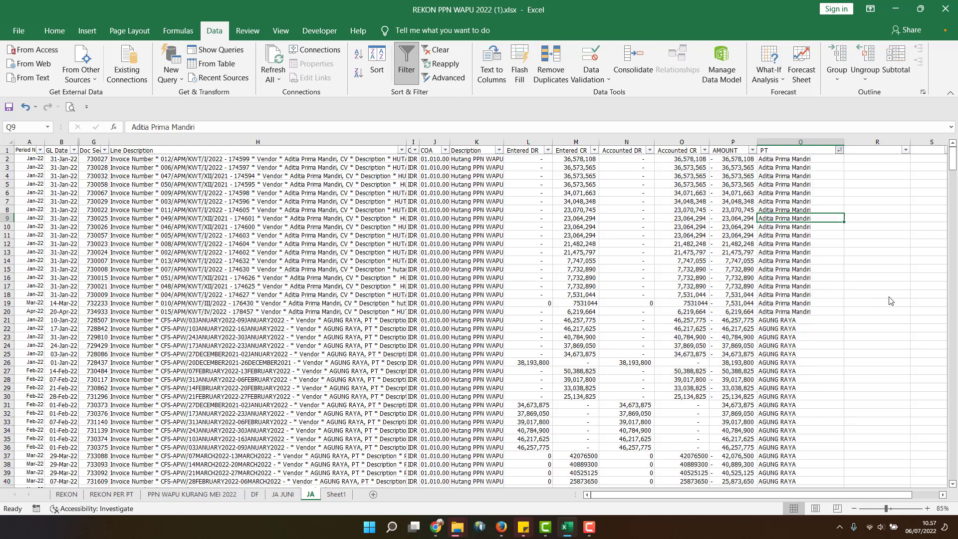
- Replace all "CV " and "PT " prefixes with nothing in the JA sheet's PT column
left_click(818, 141)
key("ctrl+f")
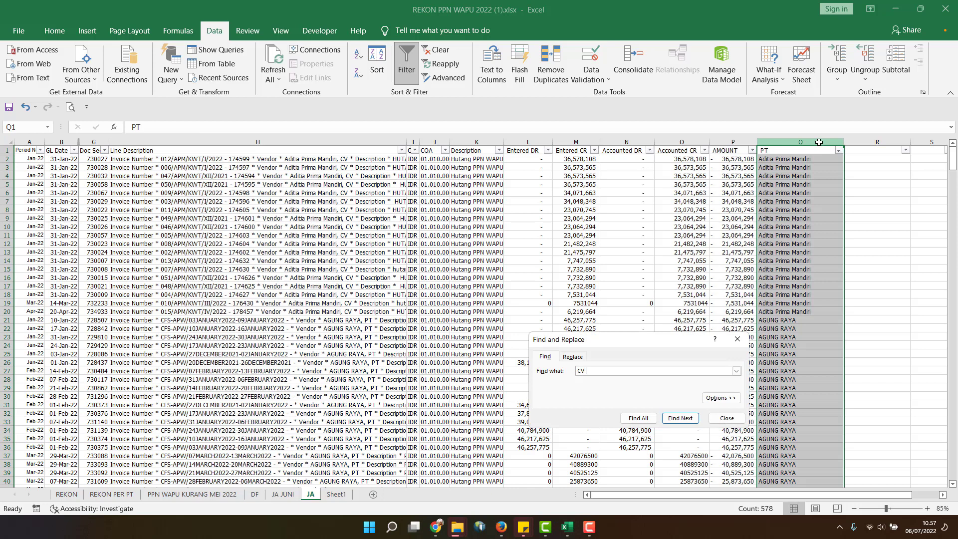
left_click(577, 357)
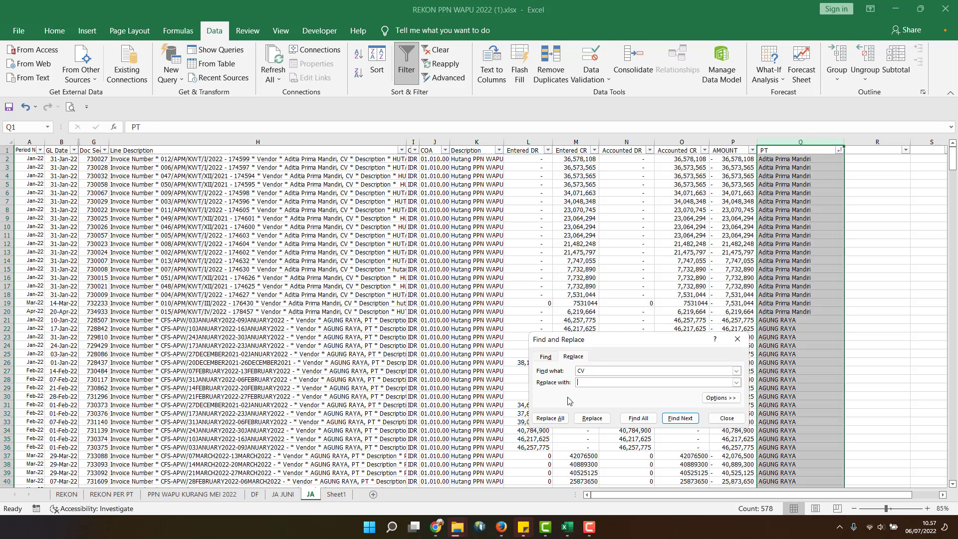
left_click(554, 418)
left_click(491, 294)
left_click(550, 418)
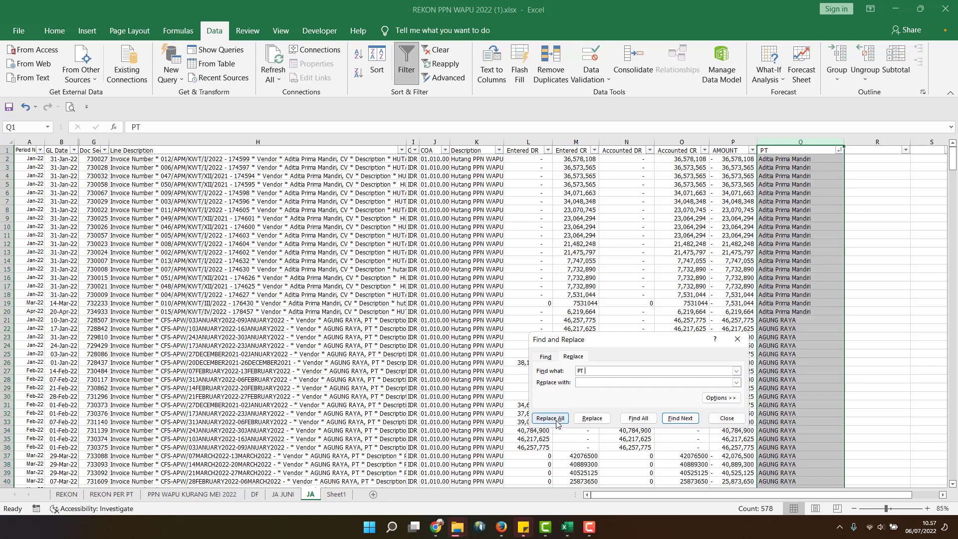
left_click(483, 290)
left_click(726, 418)
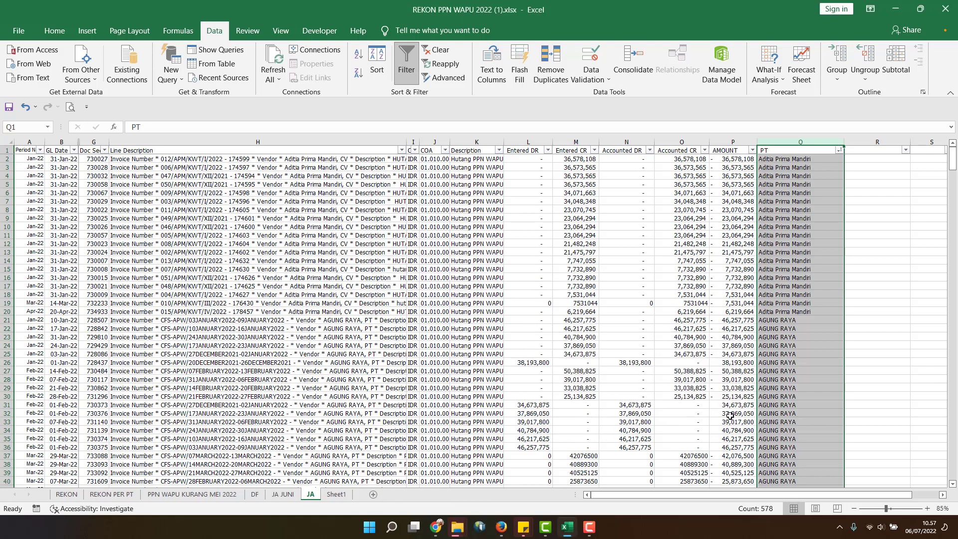
- Refresh the JA pivot table on the REKON PER PT sheet
left_click(112, 494)
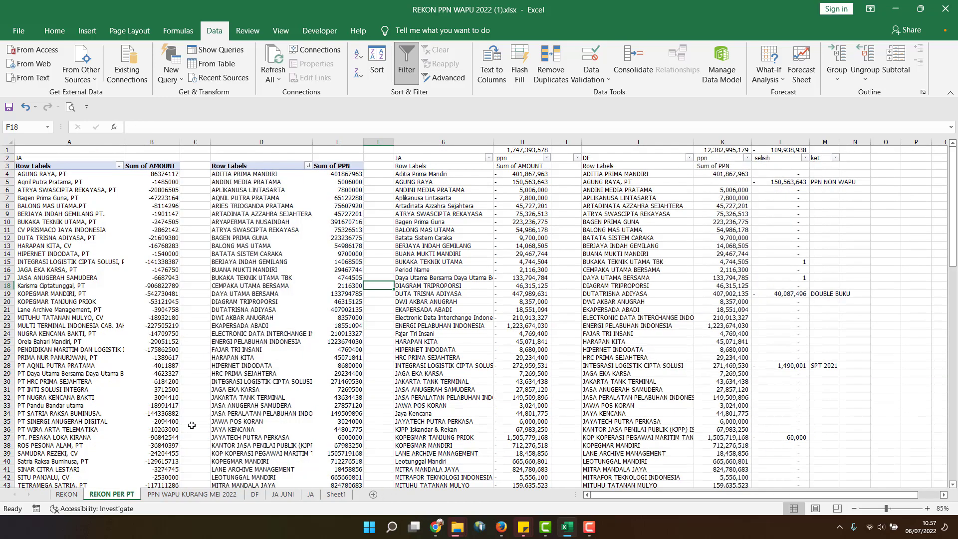
right_click(52, 205)
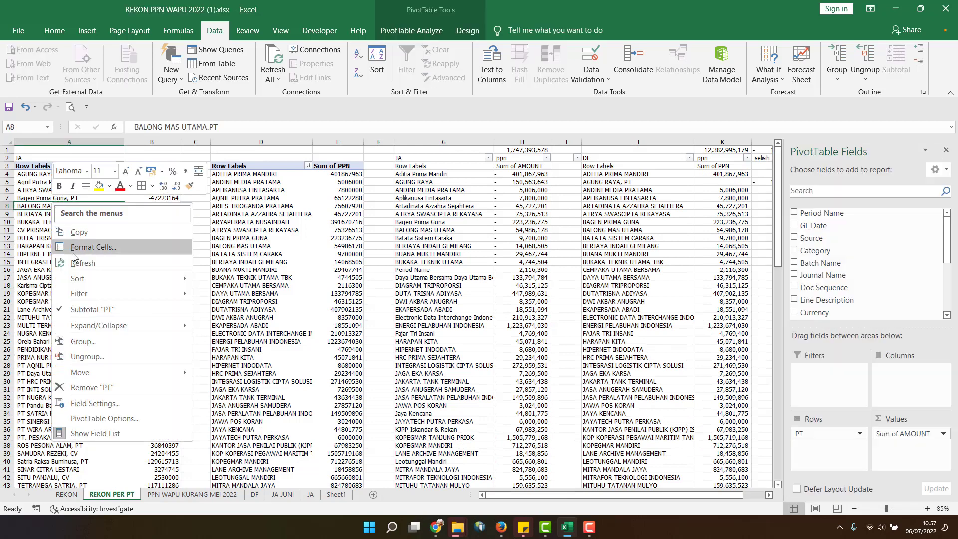
left_click(74, 264)
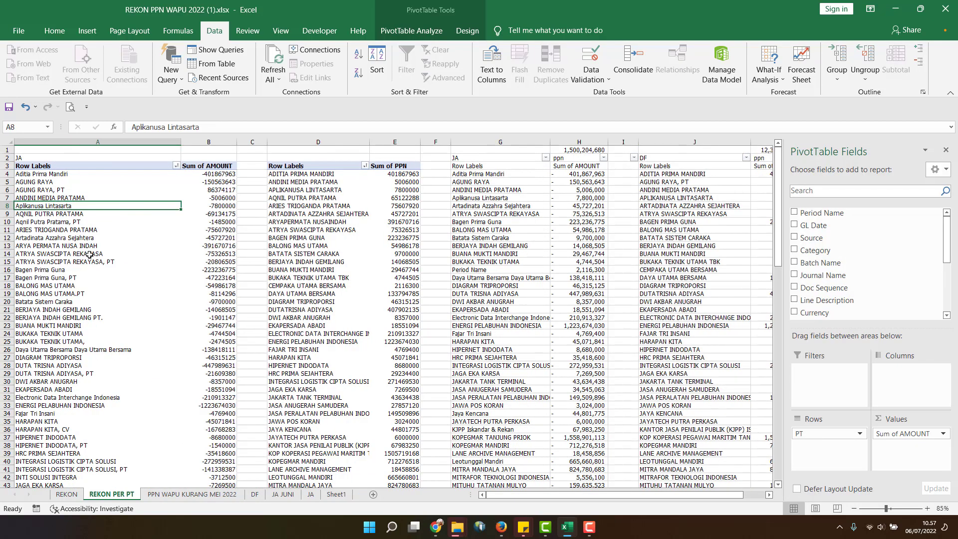
left_click(176, 166)
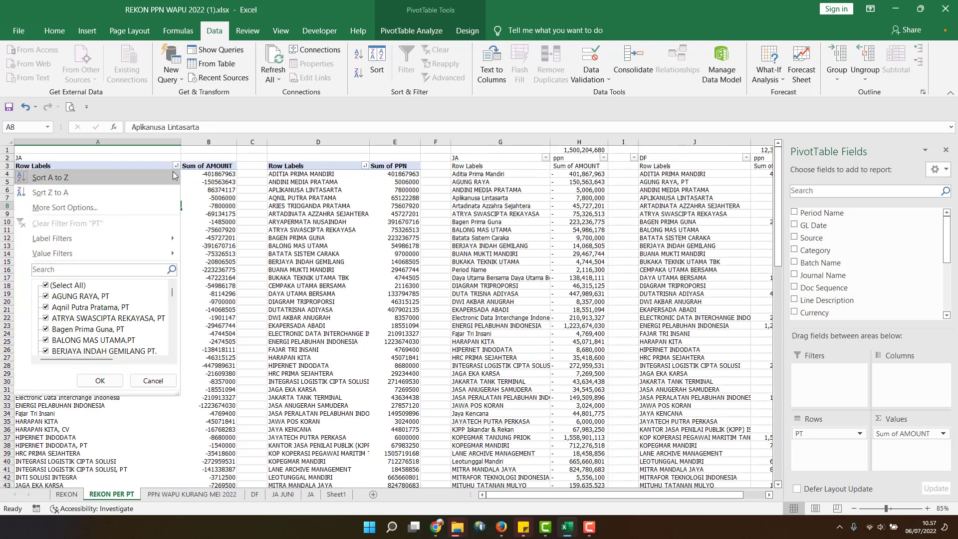
left_click(133, 191)
- Compare the two AGUNG RAYA row labels in the JA pivot table and examine how the ", PT" suffix is written
left_click(56, 184)
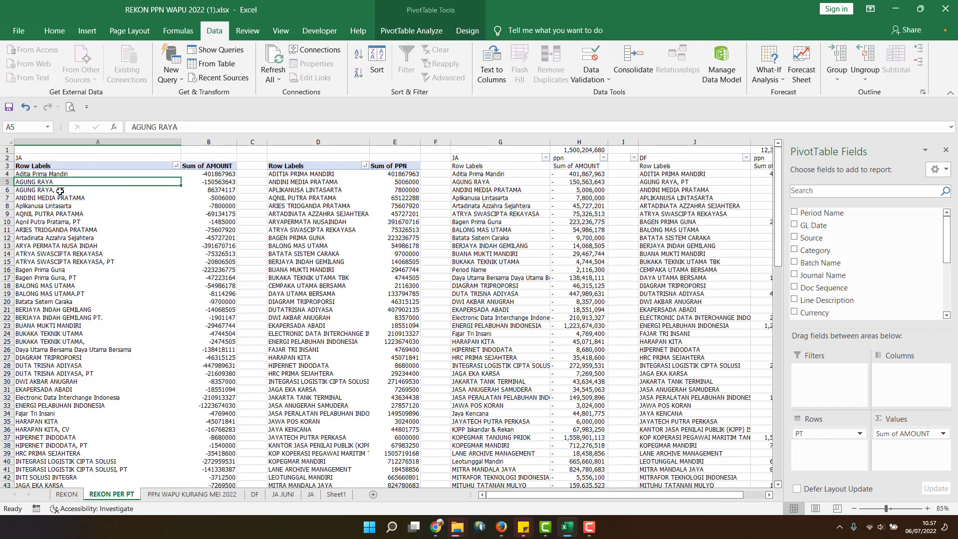
left_click(60, 190)
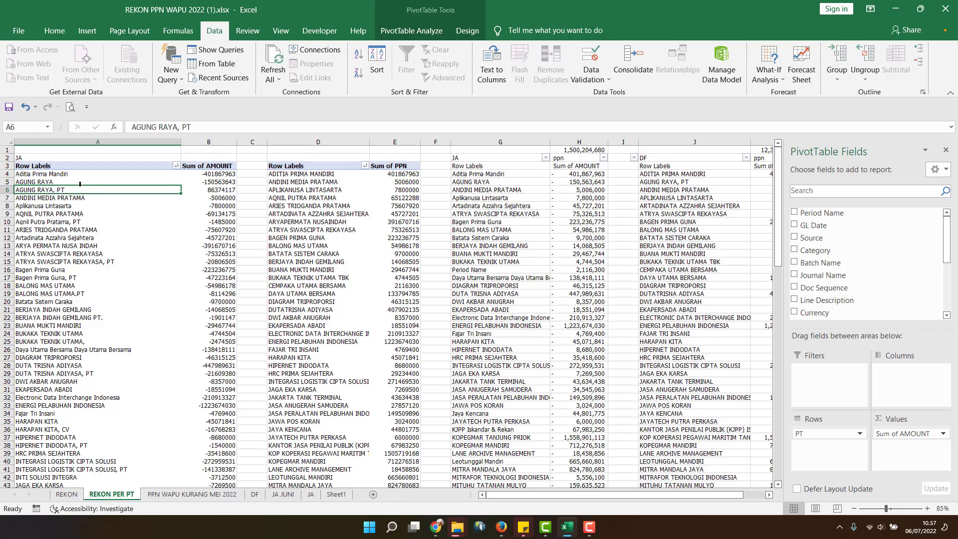
left_click_drag(211, 127, 178, 127)
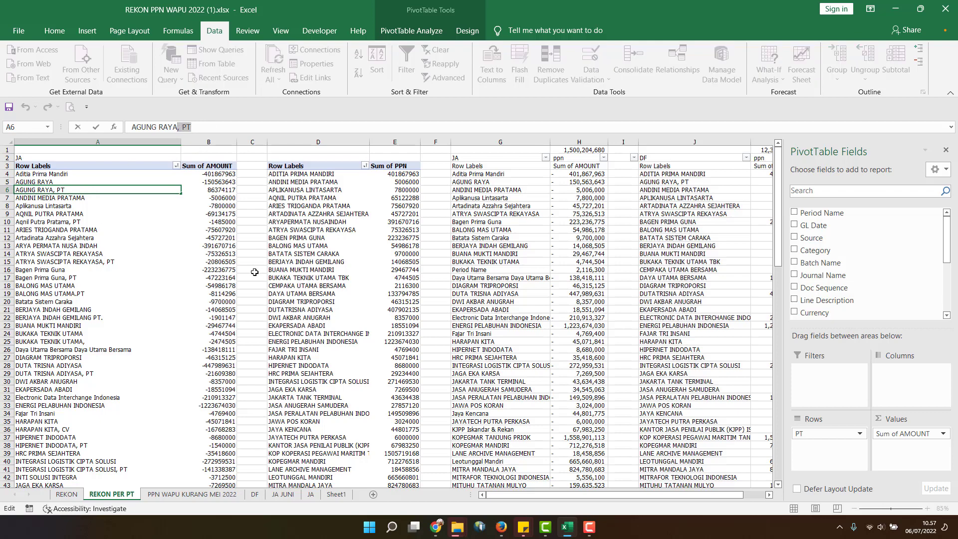
left_click(254, 272)
- Replace all ", PT" suffixes with nothing in the JA sheet's PT column
left_click(311, 494)
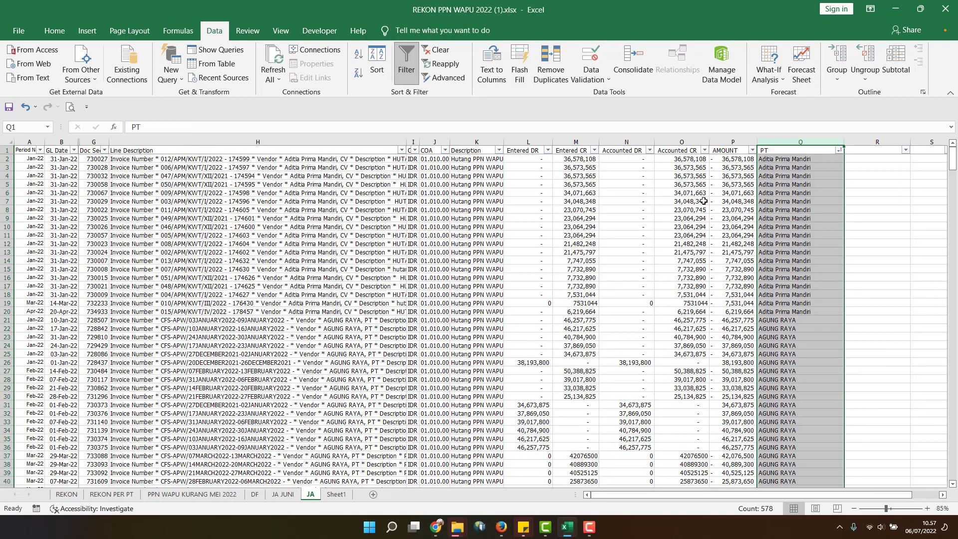
left_click(786, 142)
key("ctrl+f")
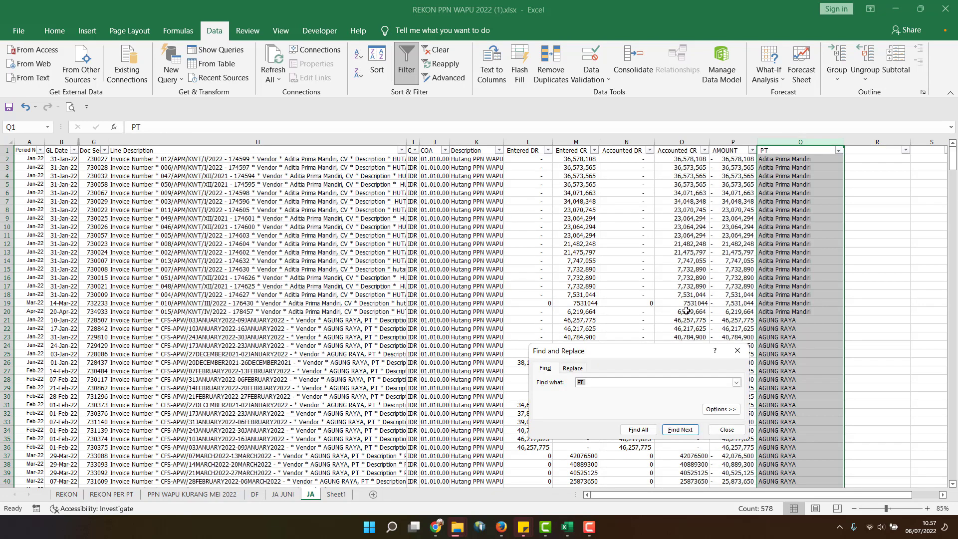
left_click(573, 368)
type(", PT")
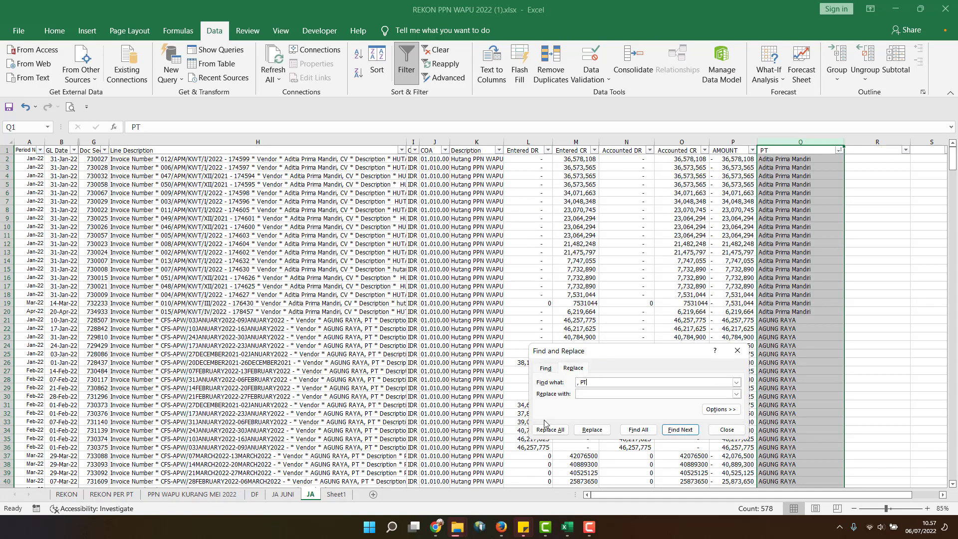
left_click(549, 429)
left_click(495, 295)
- Refresh the JA pivot table on REKON PER PT to apply the ", PT" removal
left_click(69, 494)
left_click(110, 493)
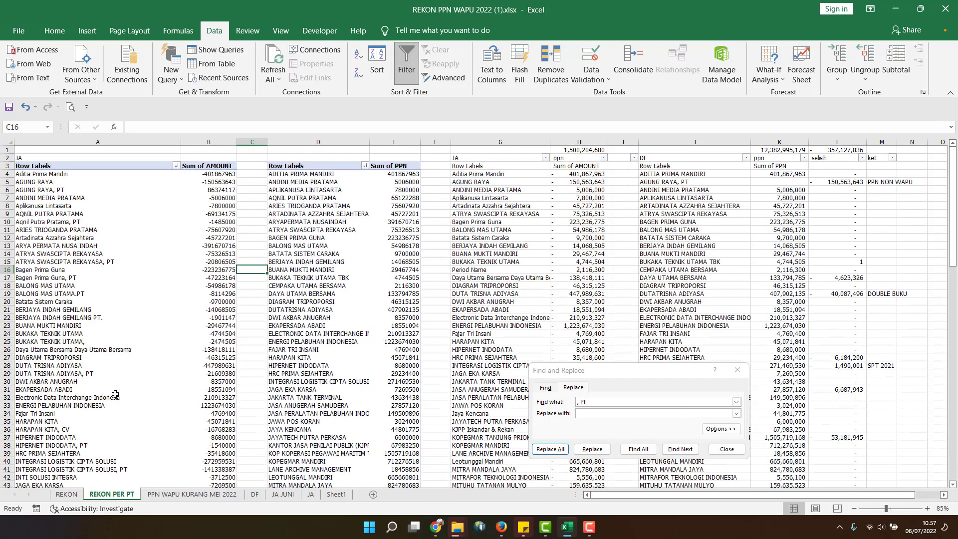
right_click(110, 261)
key("Escape")
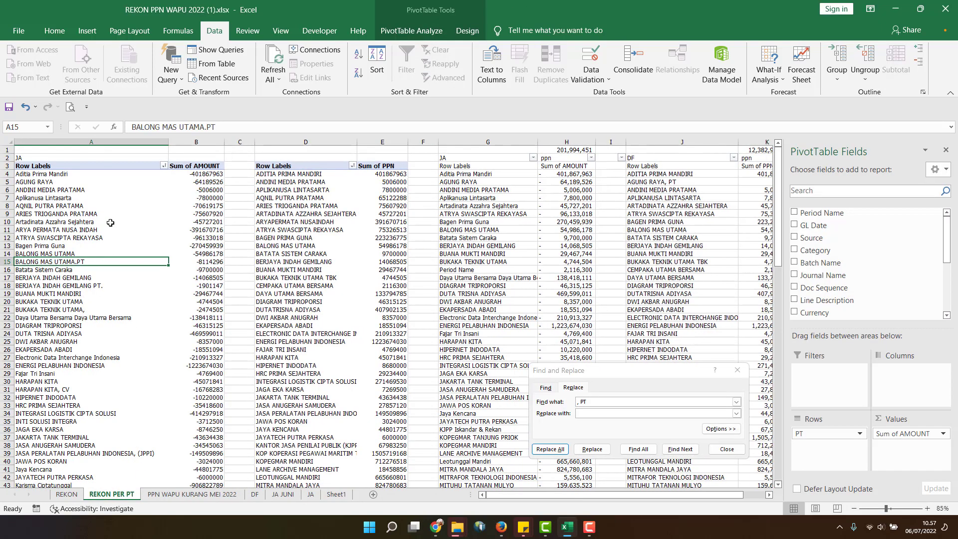
- Check the suffix of the BERJAYA INDAH GEMILANG PT. label and replace all " PT." with nothing in the JA sheet's PT column
left_click(99, 287)
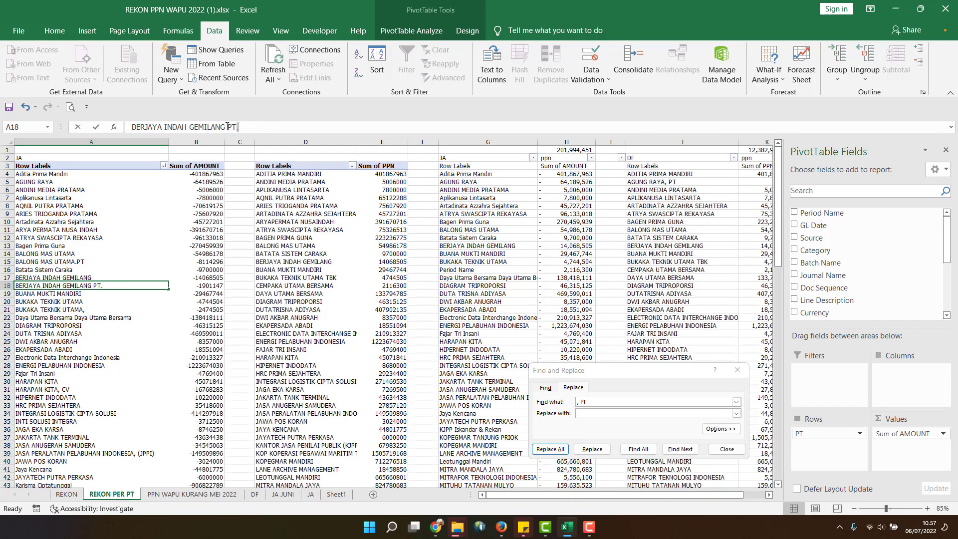
left_click_drag(227, 127, 240, 127)
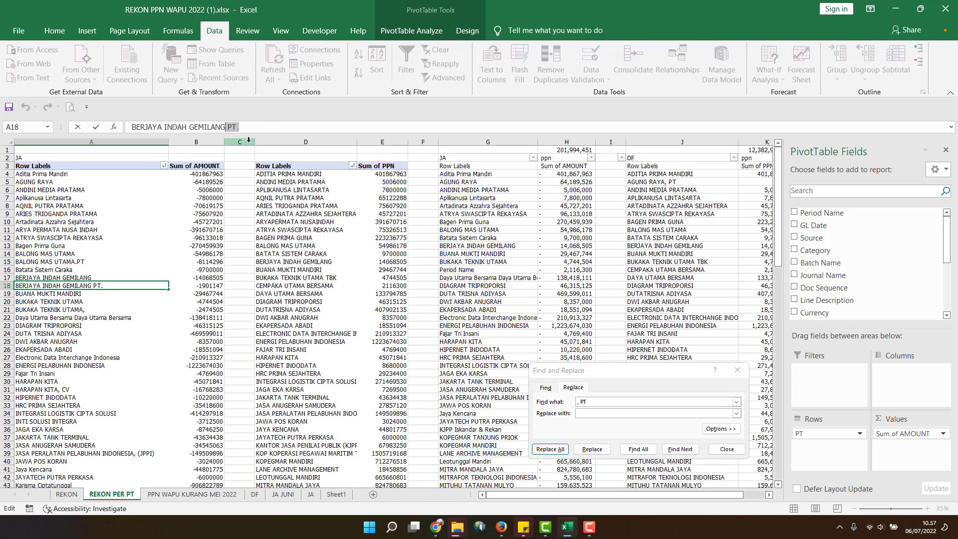
left_click(305, 496)
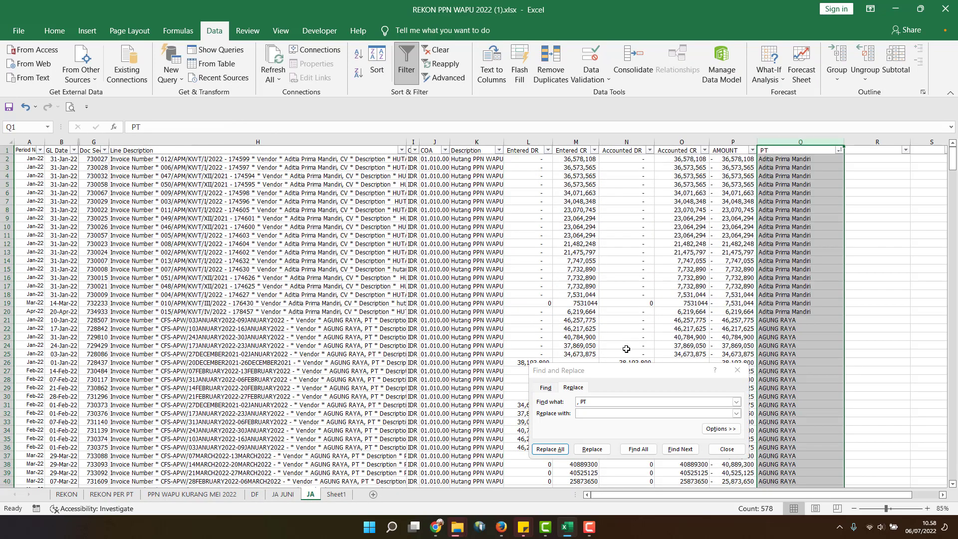
left_click(736, 402)
left_click(624, 410)
left_click(549, 448)
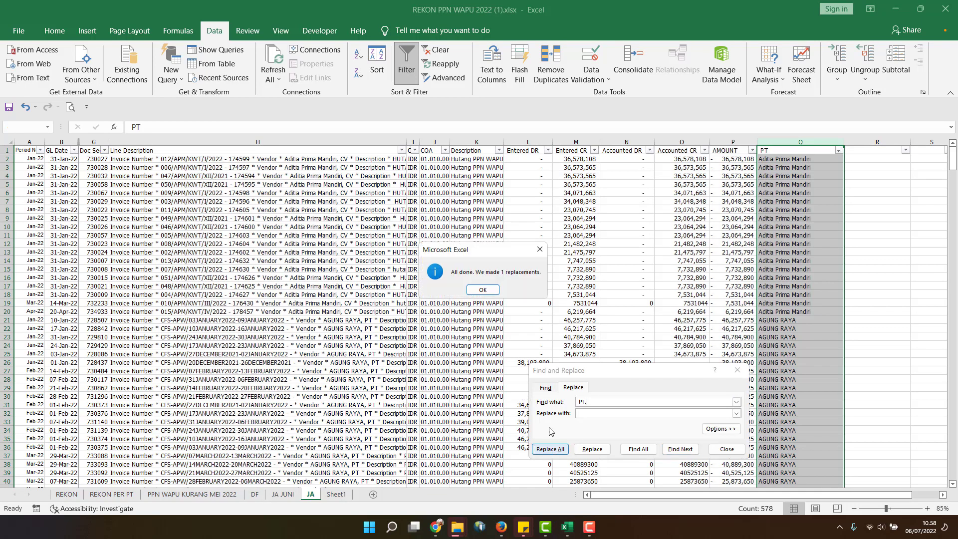
left_click(482, 290)
- Refresh the JA pivot table on REKON PER PT to apply the " PT." removal
left_click(111, 494)
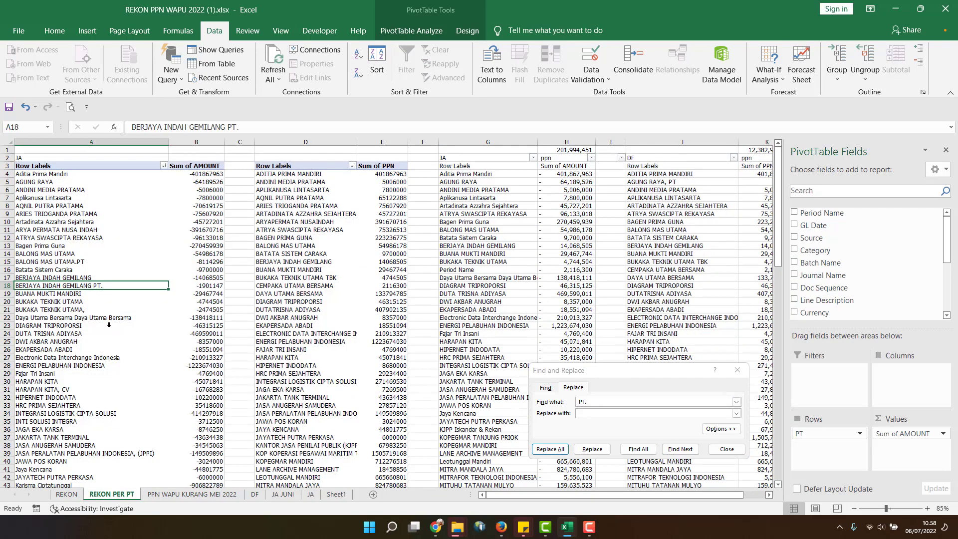
right_click(107, 312)
left_click(120, 132)
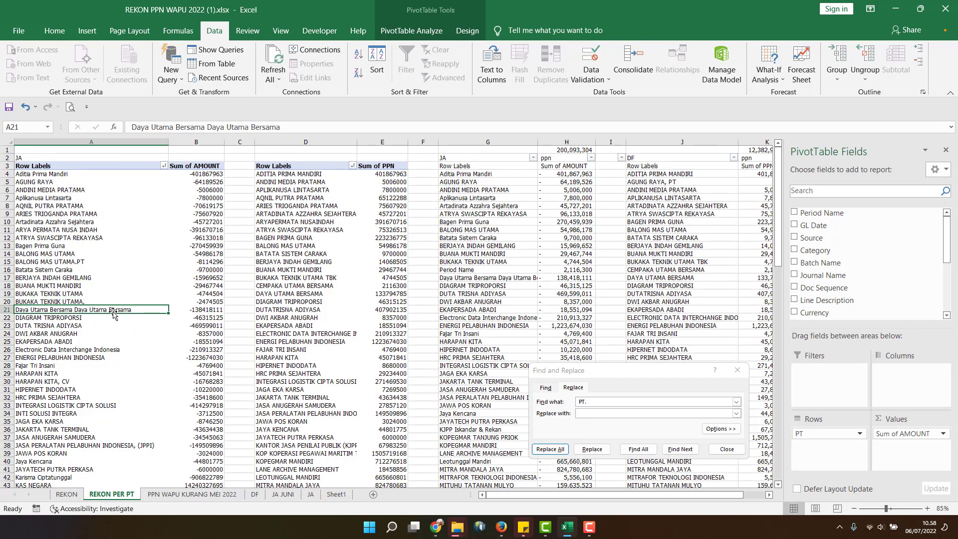
- Copy the full label "BUKAKA TEKNIK UTAMA," with its trailing spaces from the JA pivot table and compare it with the BUKAKA TEKNIK UTAMA label
left_click(96, 296)
left_click(94, 301)
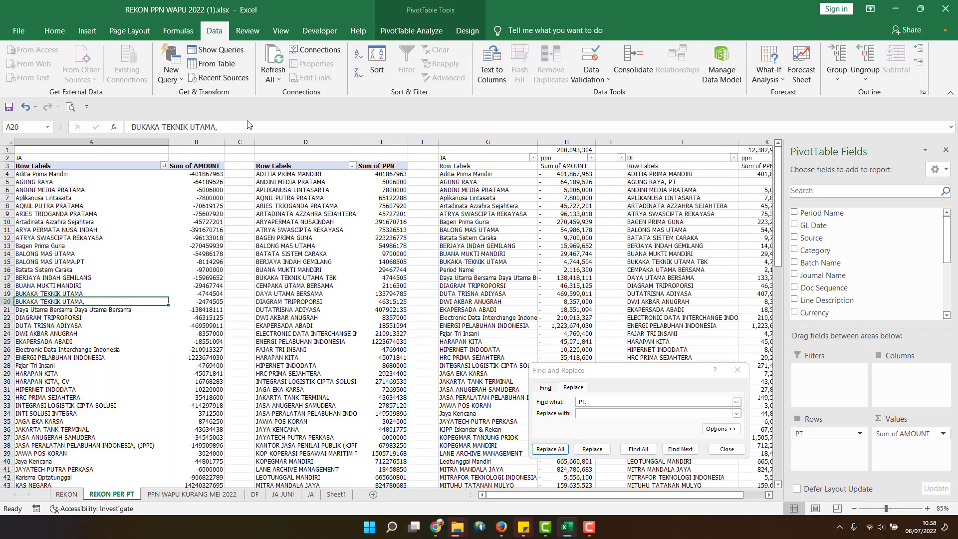
left_click(249, 127)
key("shift+Home")
key("ctrl+c")
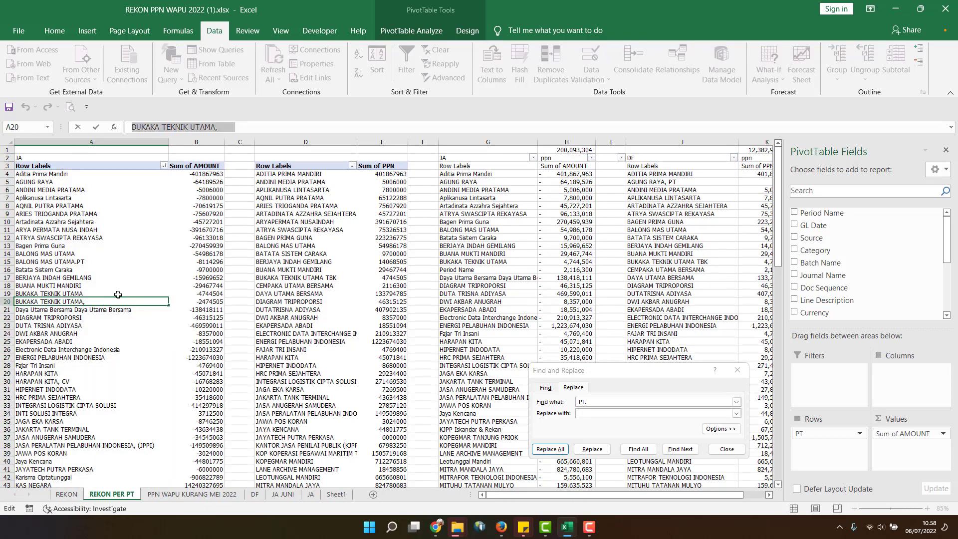
left_click(118, 294)
key("F2")
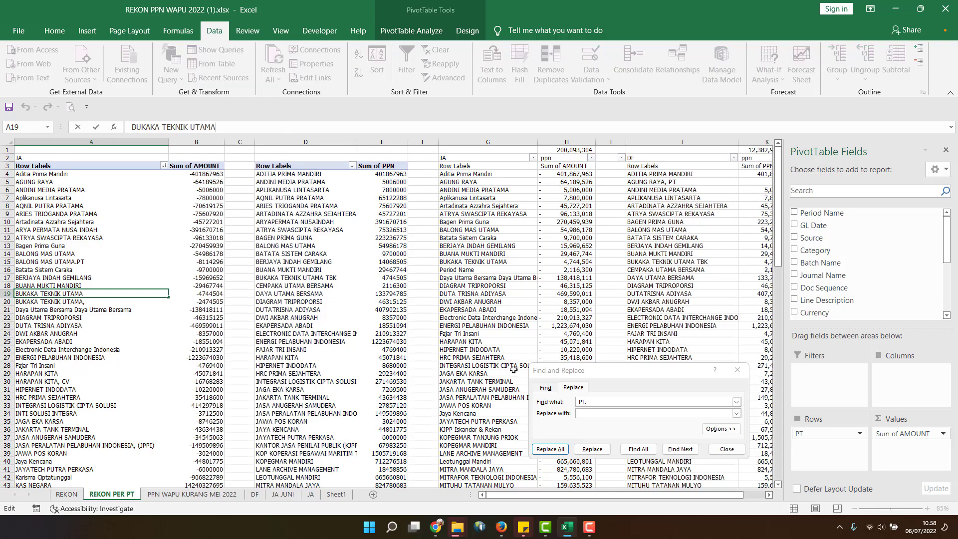
- Replace all "BUKAKA TEKNIK UTAMA," entries, including the trailing spaces, with "BUKAKA TEKNIK UTAMA" in the JA sheet's PT column
left_click(311, 494)
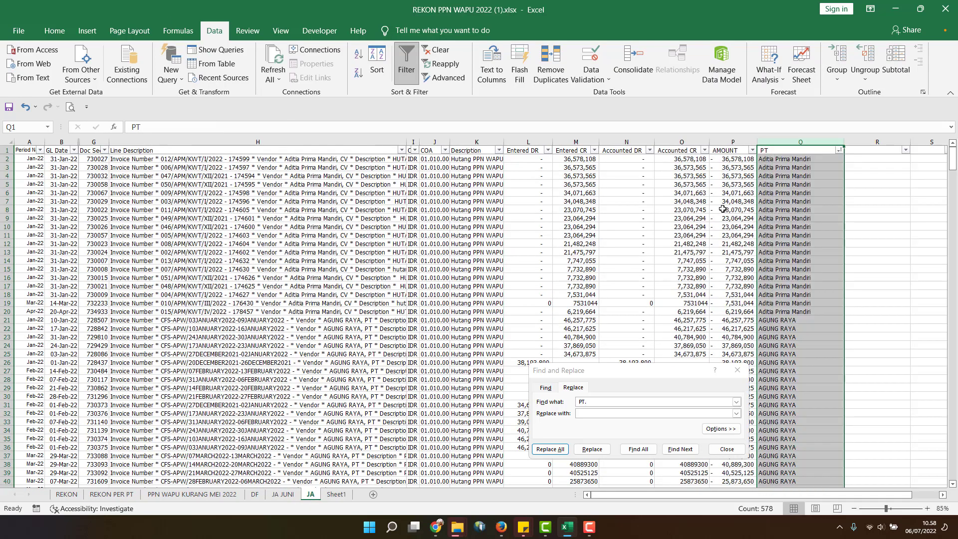
left_click(598, 395)
key("ctrl+v")
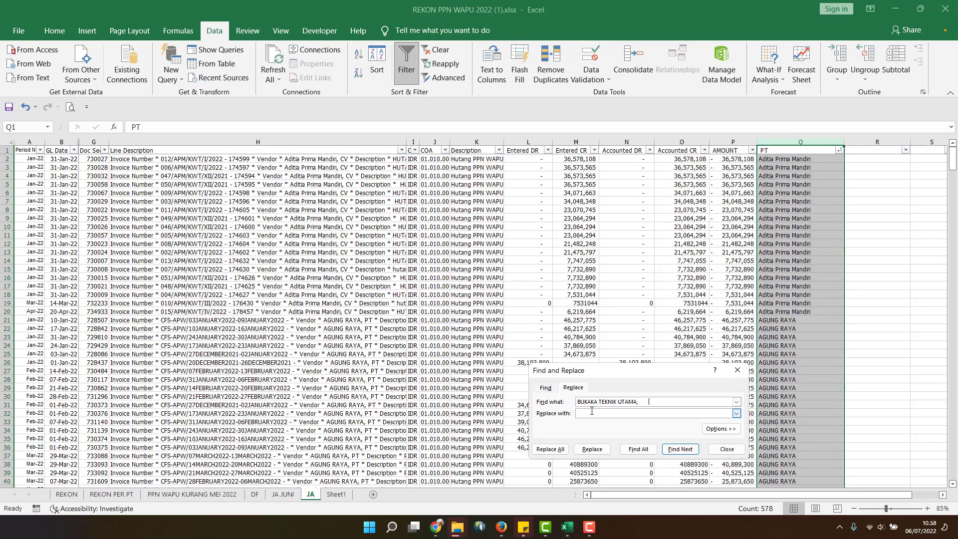
left_click(633, 403)
left_click_drag(638, 401, 574, 402)
key("ctrl+c")
left_click(588, 416)
key("ctrl+v")
left_click(549, 449)
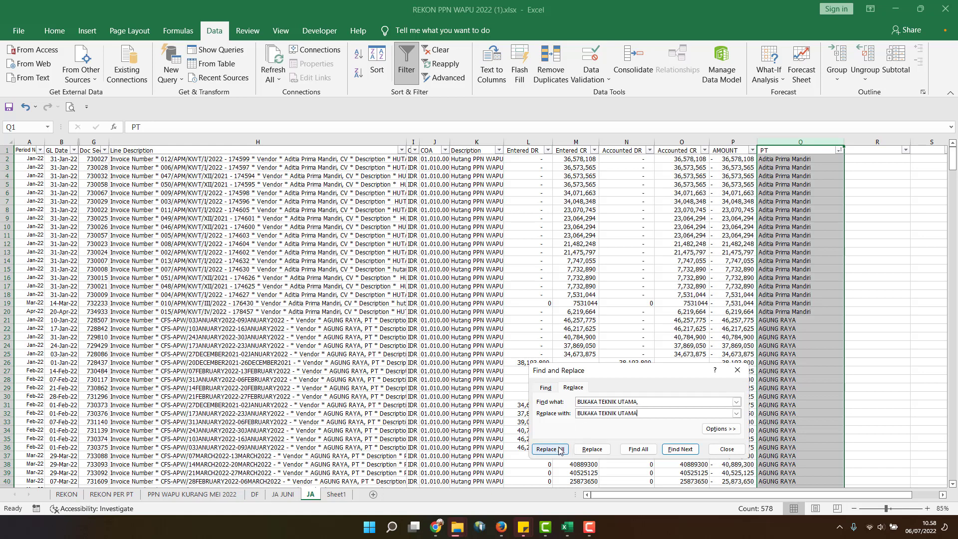
left_click(482, 290)
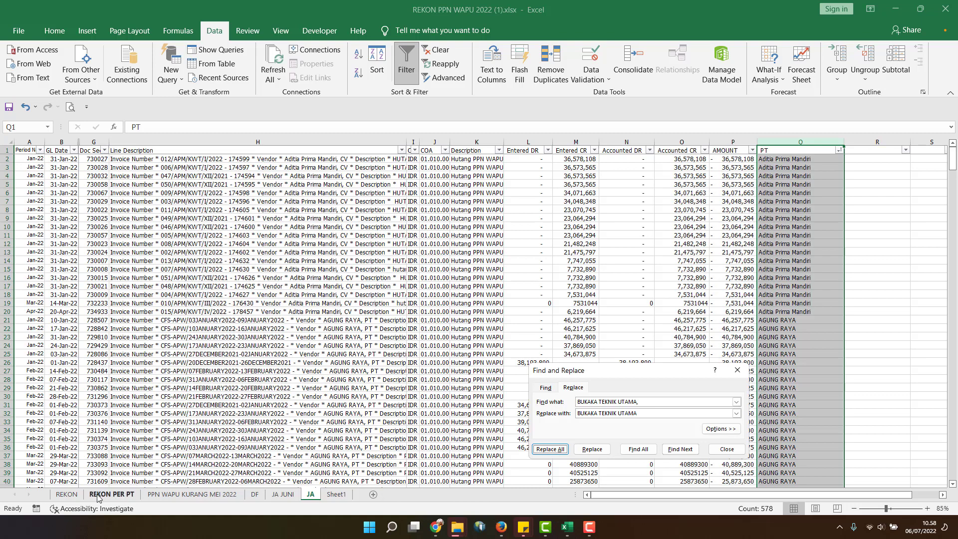
- Refresh the JA pivot table on REKON PER PT to apply the BUKAKA TEKNIK UTAMA replacement
left_click(111, 494)
right_click(87, 279)
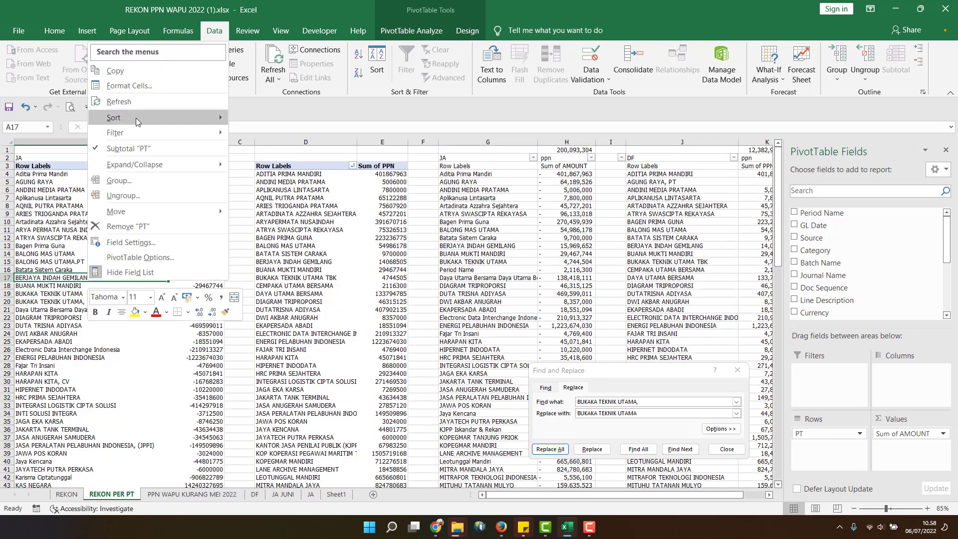
left_click(135, 101)
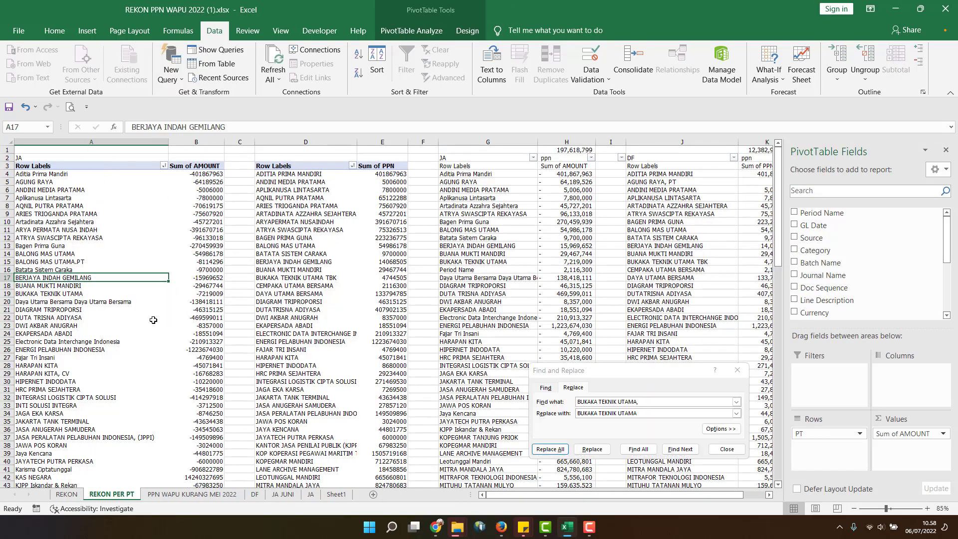
- Check the suffix of the "HARAPAN KITA, CV" label and replace all ", CV" with nothing in the JA sheet's PT column
left_click(103, 371)
left_click(119, 374)
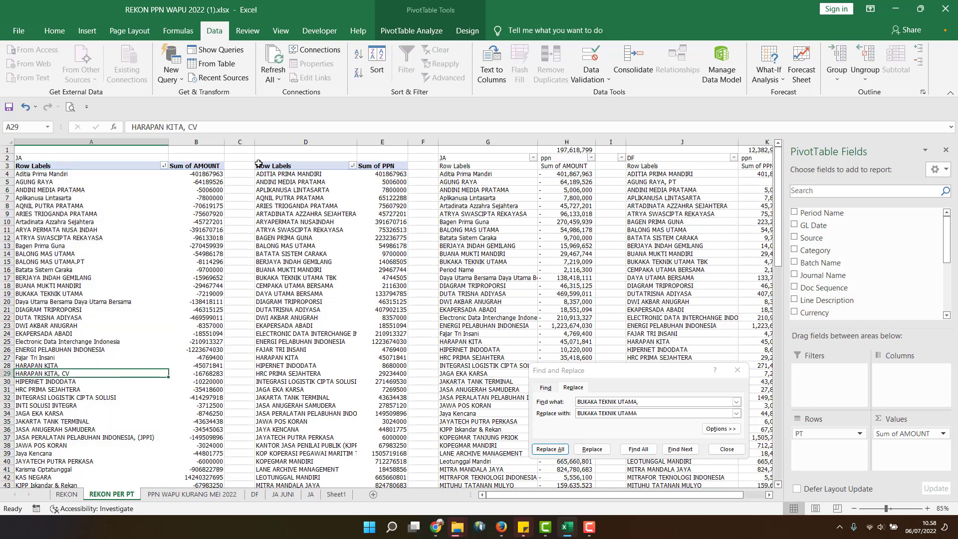
left_click(190, 127)
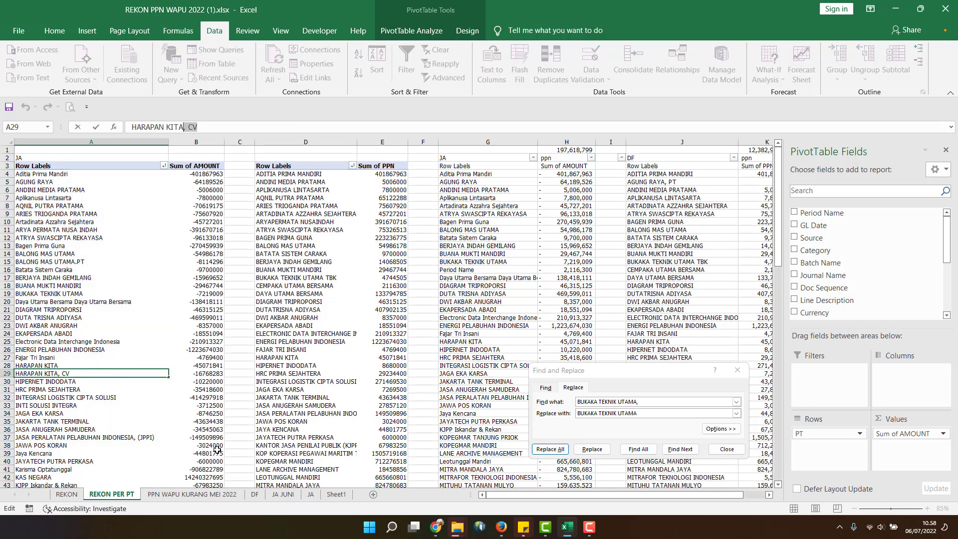
left_click(310, 495)
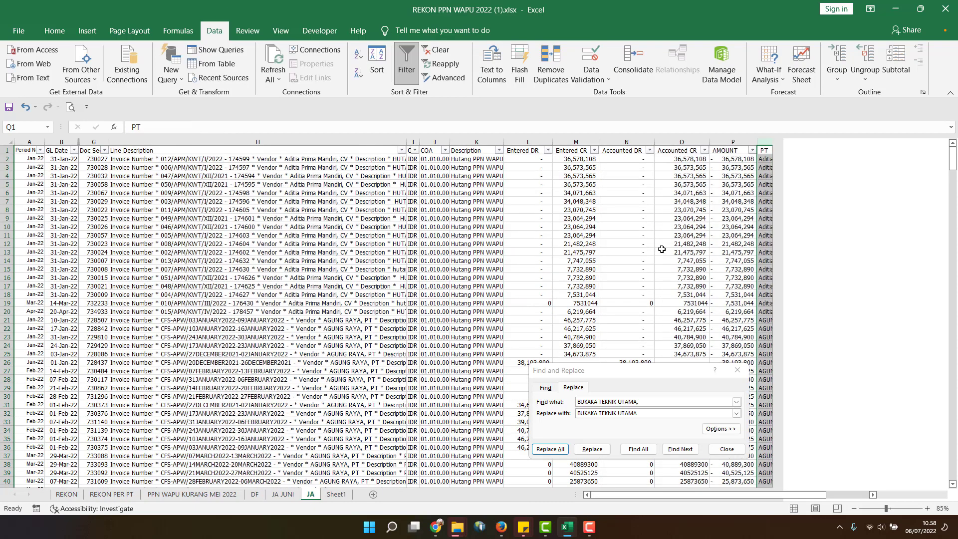
triple_click(658, 402)
type(", CV")
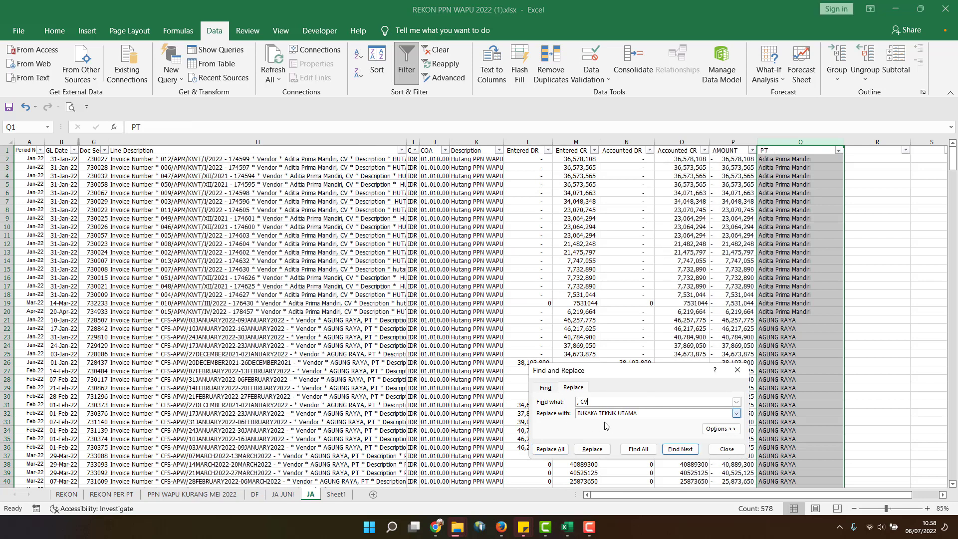
key("Tab")
key("Delete")
left_click(550, 449)
key("Return")
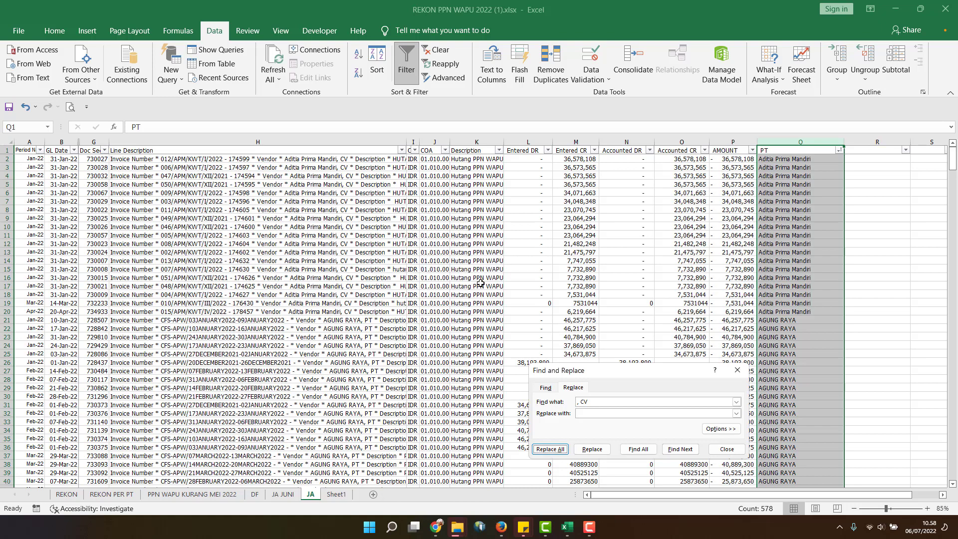
- Refresh the JA pivot table on REKON PER PT to apply the ", CV" removal
left_click(111, 494)
left_click(136, 319)
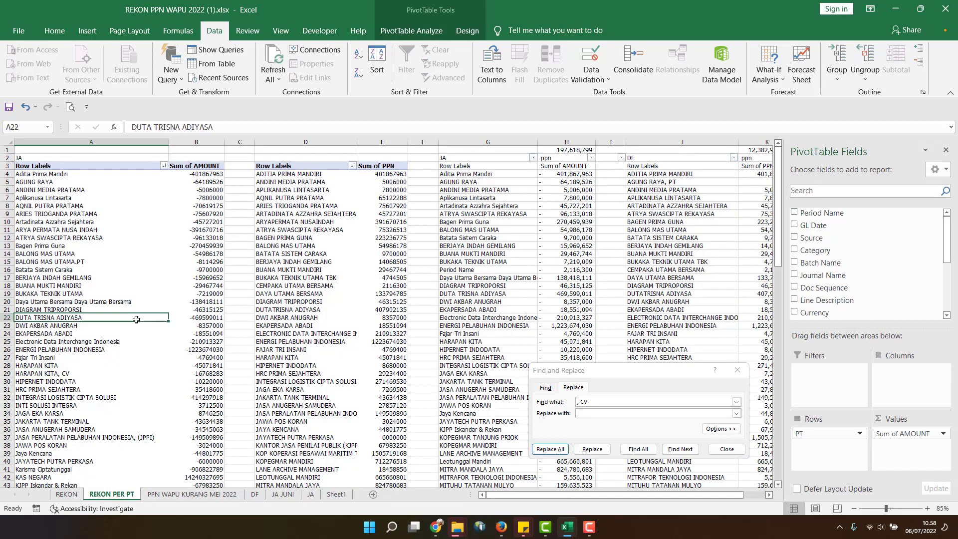
right_click(136, 320)
left_click(169, 141)
- Check the suffix of the BALONG MAS UTAMA.PT label and replace all ".PT" with nothing in the JA sheet's PT column
scroll(165, 357, "down", 2)
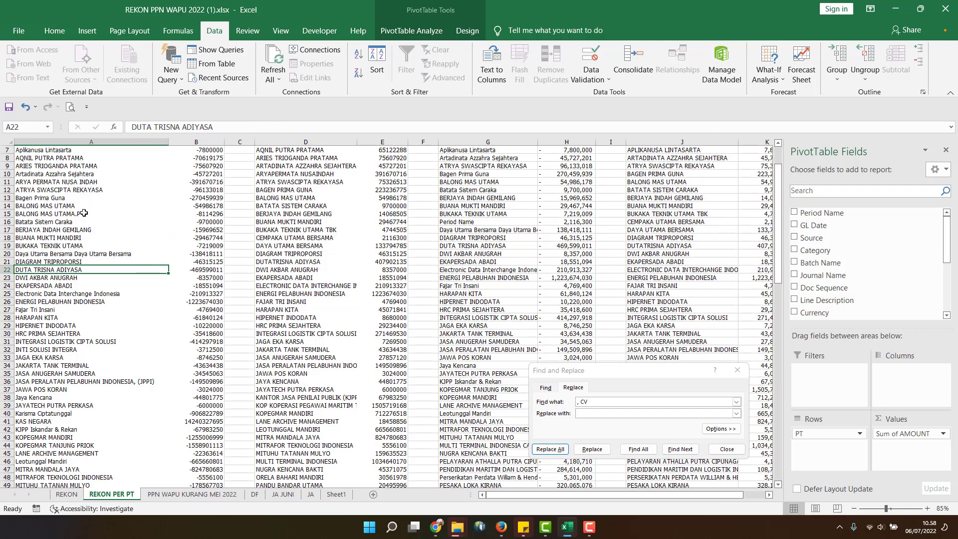
left_click(84, 213)
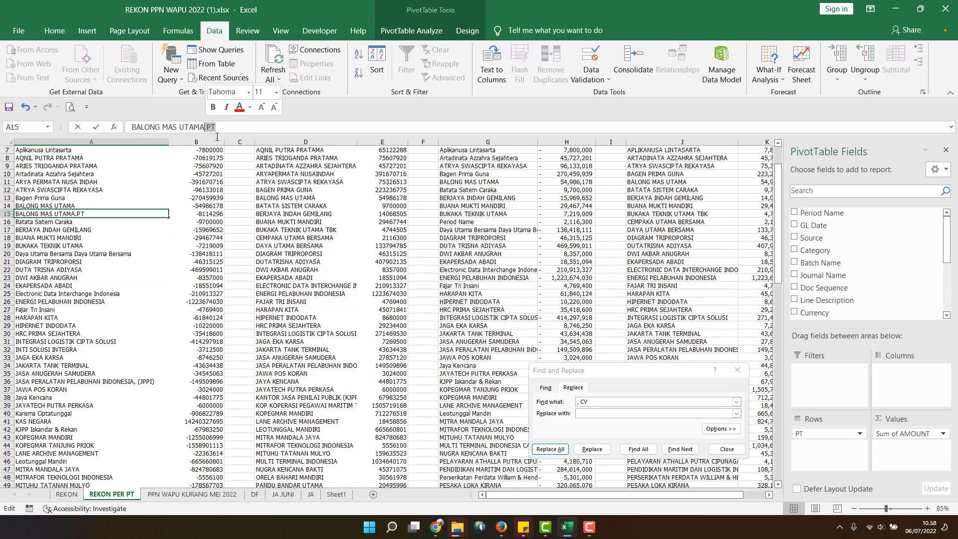
left_click(315, 494)
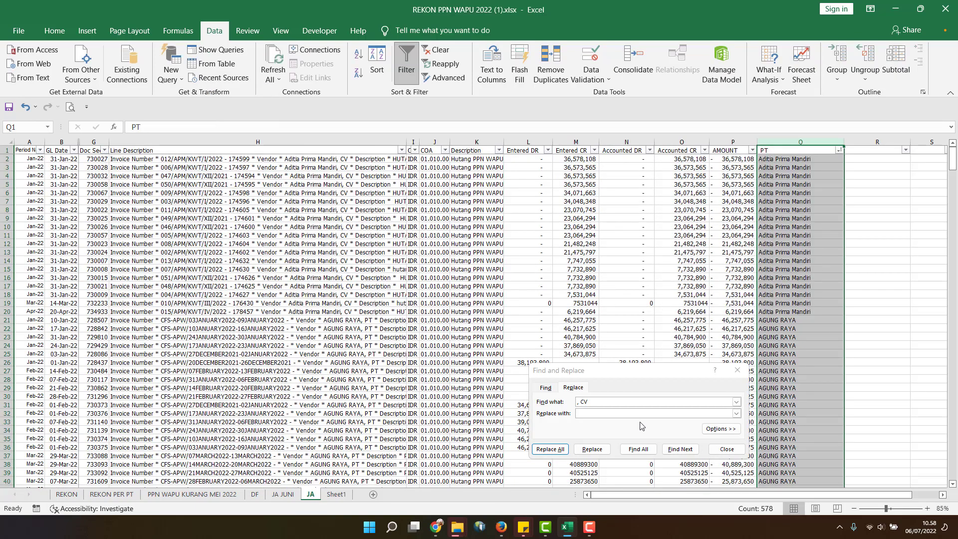
left_click(735, 402)
left_click(653, 417)
left_click(557, 449)
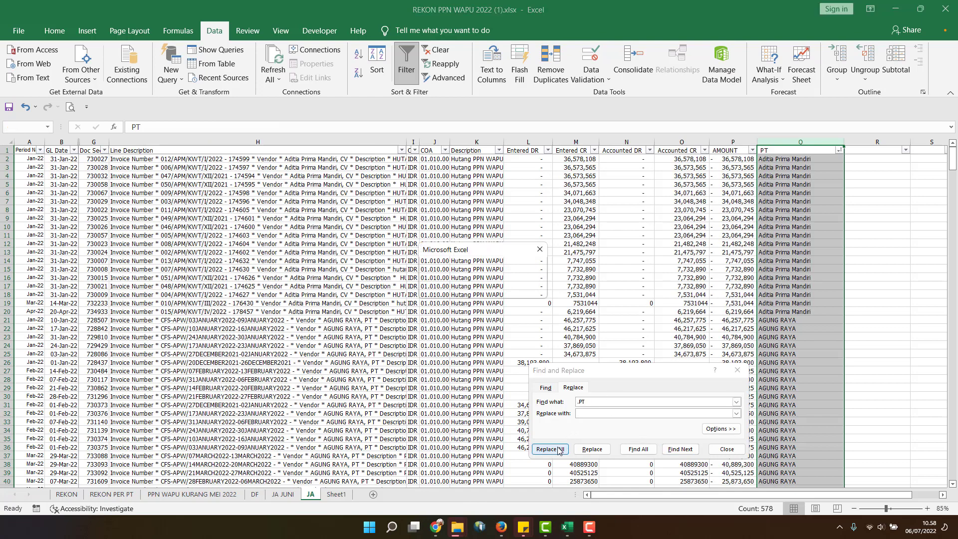
left_click(483, 298)
- Refresh the JA pivot table on REKON PER PT to apply the ".PT" removal
left_click(111, 494)
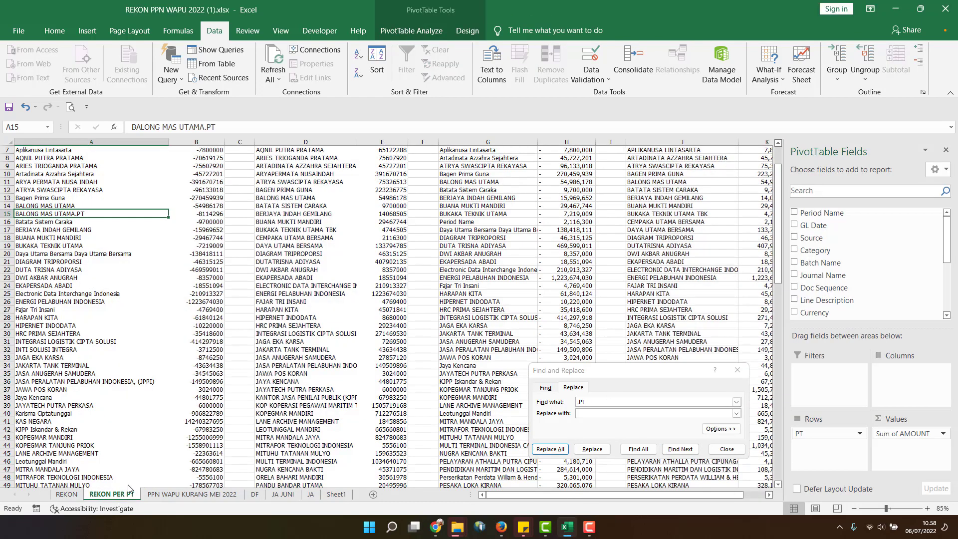
right_click(143, 306)
left_click(187, 130)
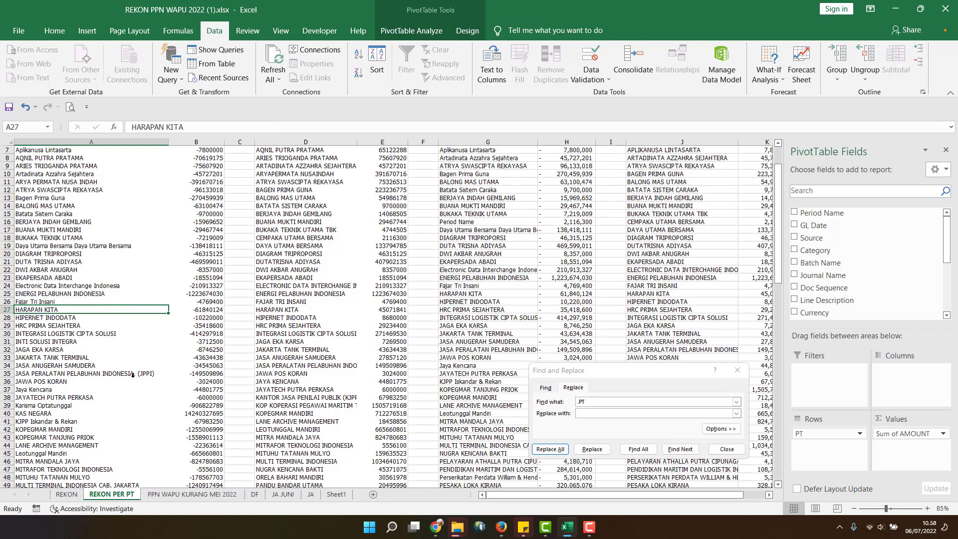
- Look through the JA pivot table for remaining name variants and copy the full label "PT. PESAKA LOKA KIRANA"
scroll(135, 392, "down", 3)
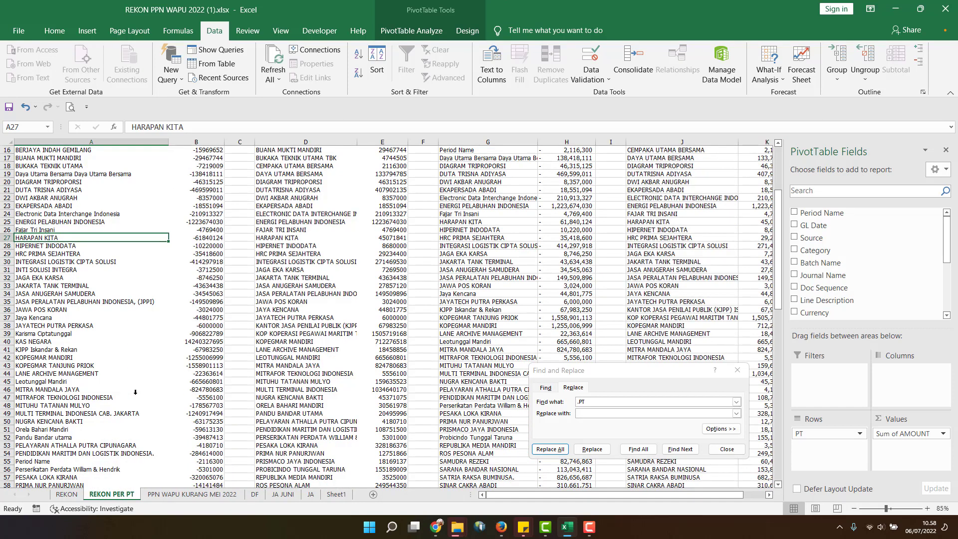
scroll(135, 392, "down", 4)
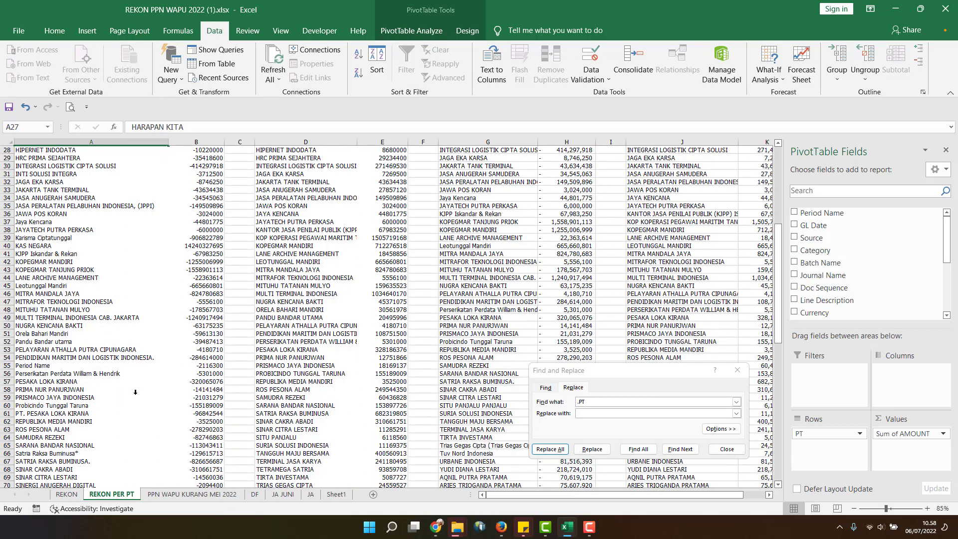
scroll(135, 392, "down", 2)
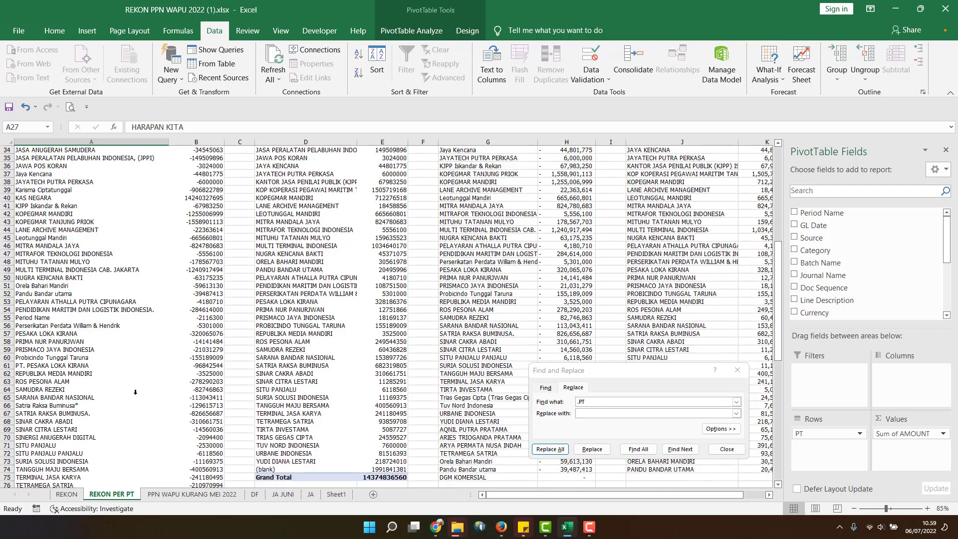
left_click(74, 367)
triple_click(226, 121)
key("ctrl+c")
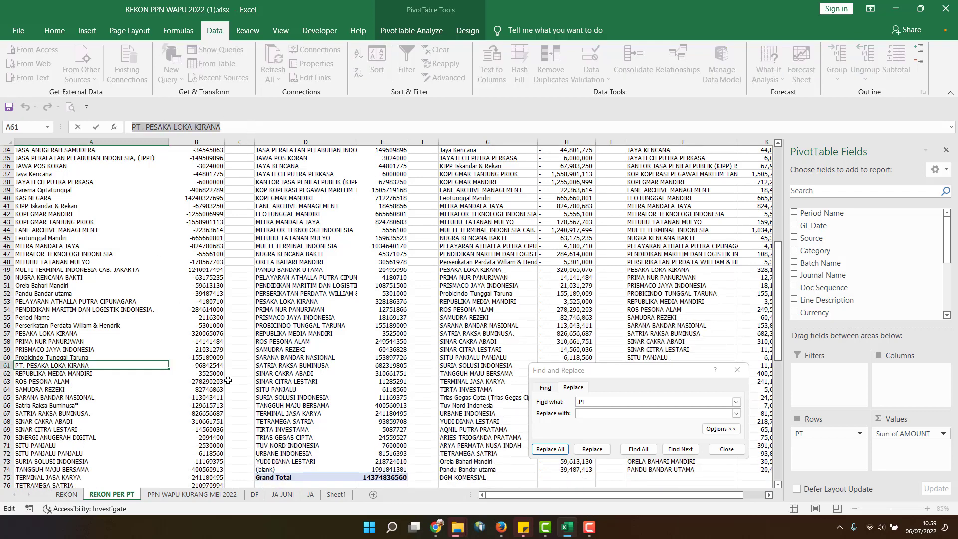
- Replace all "PT. PESAKA LOKA KIRANA" entries with "PESAKA LOKA KIRANA" in the JA sheet's PT column
left_click(310, 494)
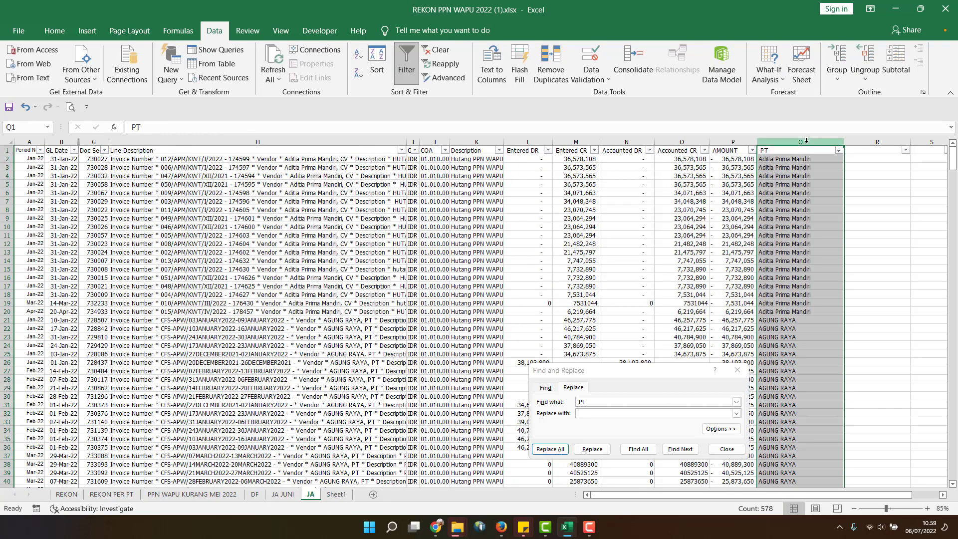
left_click(736, 402)
left_click(613, 426)
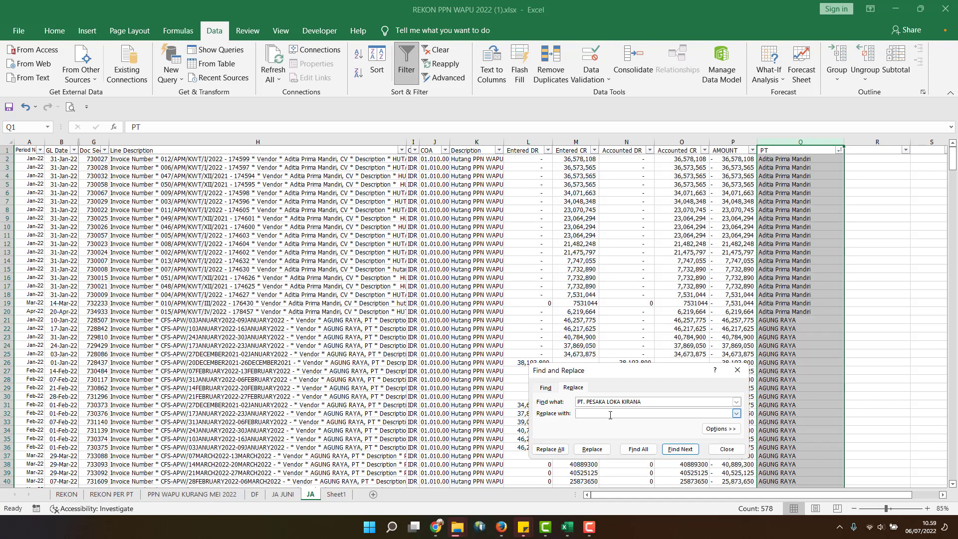
key("ctrl+v")
left_click_drag(588, 414, 543, 412)
key("BackSpace")
left_click(561, 448)
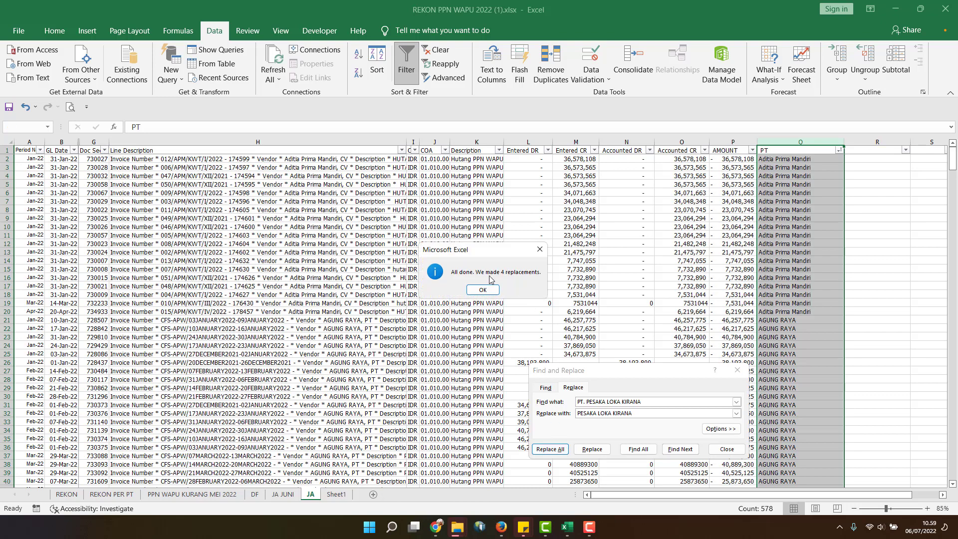
left_click(483, 286)
- Refresh the JA pivot table on REKON PER PT to apply the PESAKA LOKA KIRANA replacement and close the Find and Replace dialog
left_click(111, 494)
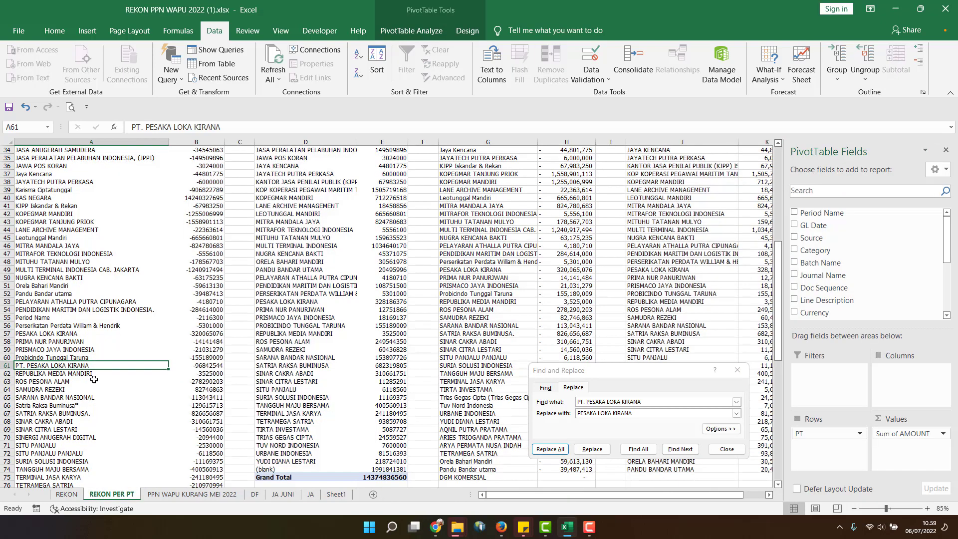
right_click(124, 286)
left_click(158, 106)
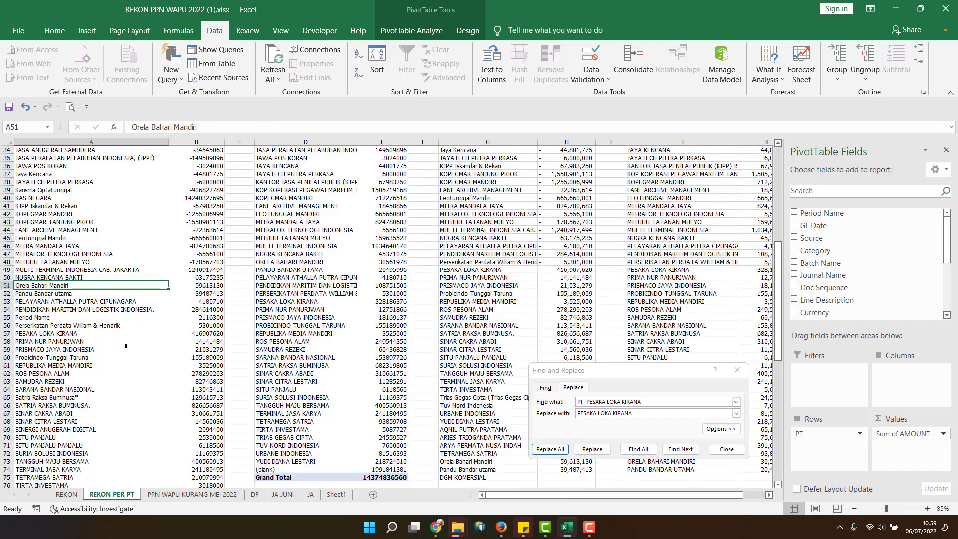
scroll(117, 398, "down", 4)
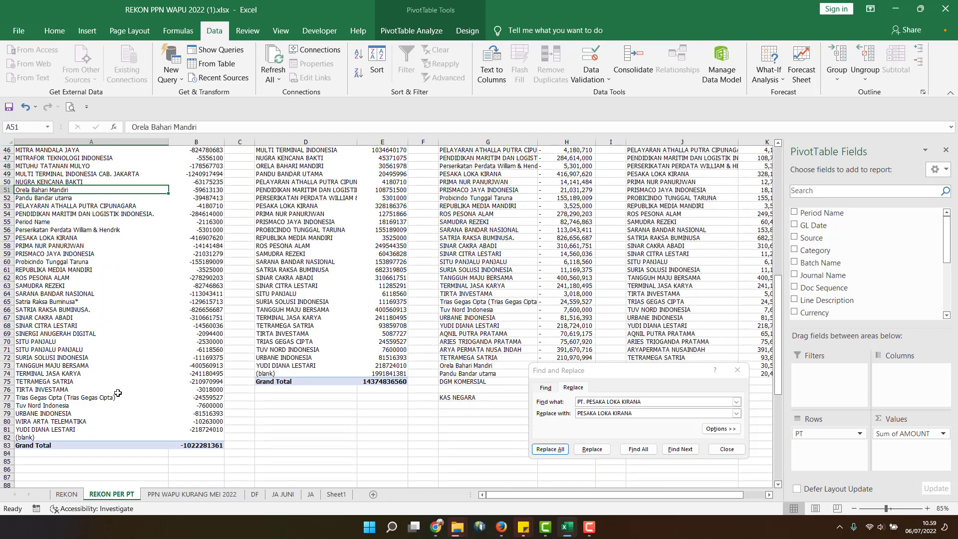
left_click(727, 448)
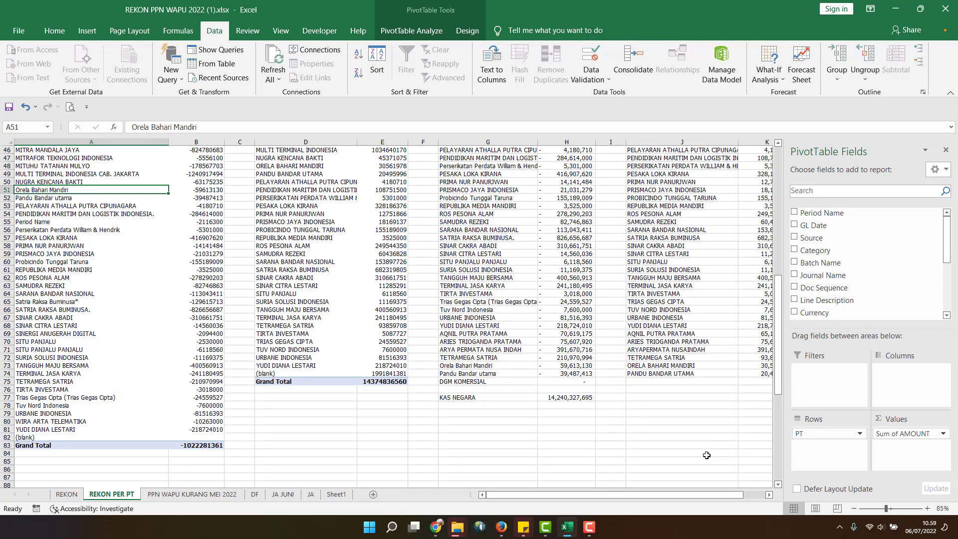
- Copy all the vendor row labels of the JA pivot table and paste them starting at cell G79, below the existing list
left_click(691, 469)
scroll(466, 459, "up", 15)
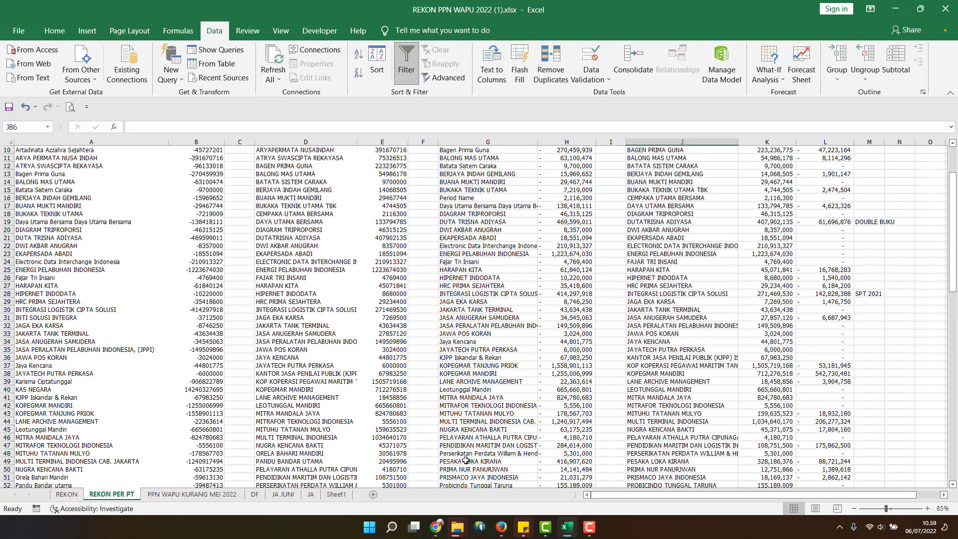
left_click(329, 319)
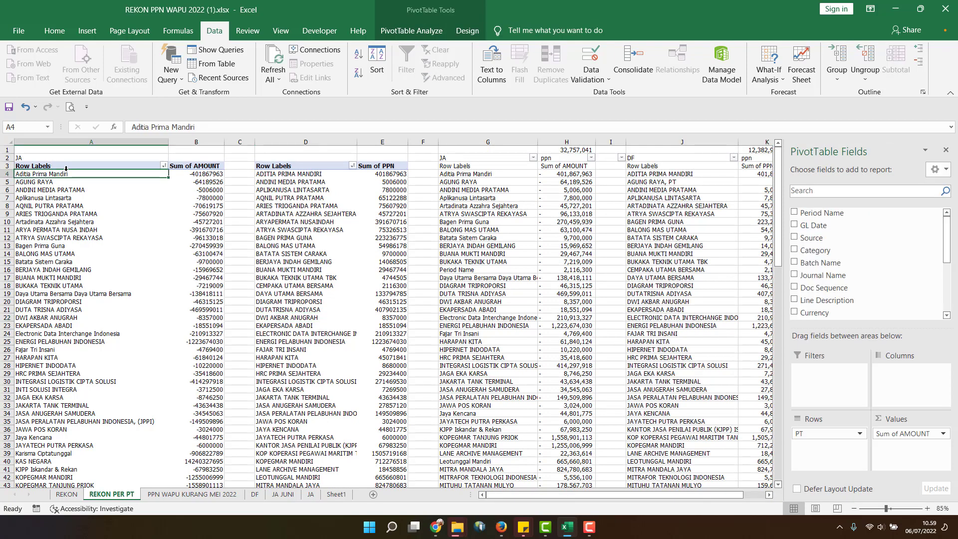
left_click(90, 176)
key("ctrl+c")
left_click(649, 261)
scroll(506, 384, "down", 13)
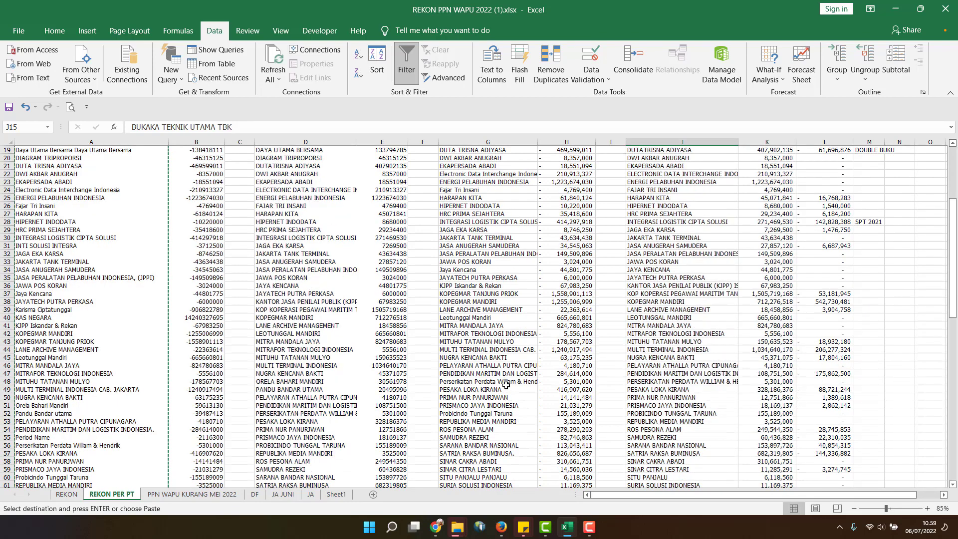
scroll(505, 384, "down", 4)
left_click(493, 367)
key("ctrl+v")
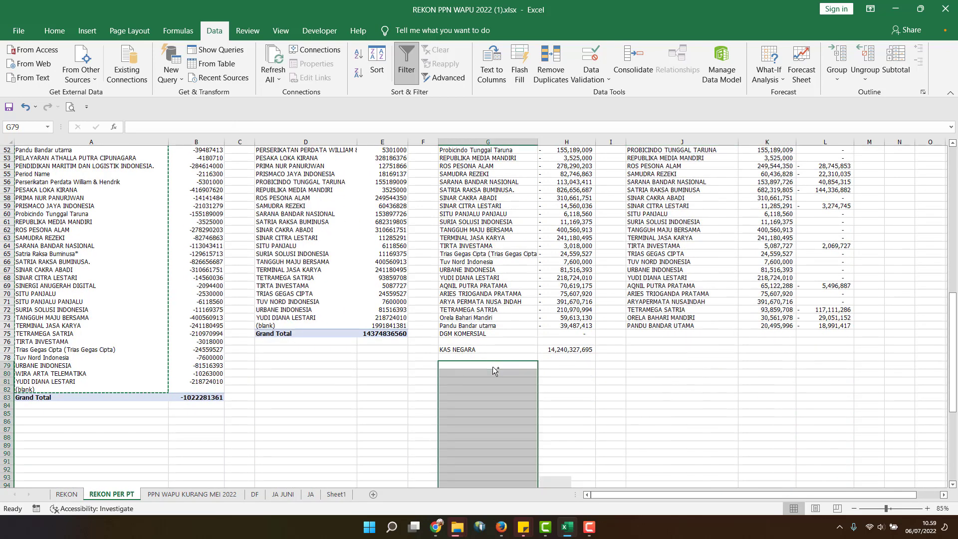
- Apply a Duplicate Values conditional formatting rule to column G on REKON PER PT
left_click(487, 143)
left_click(54, 31)
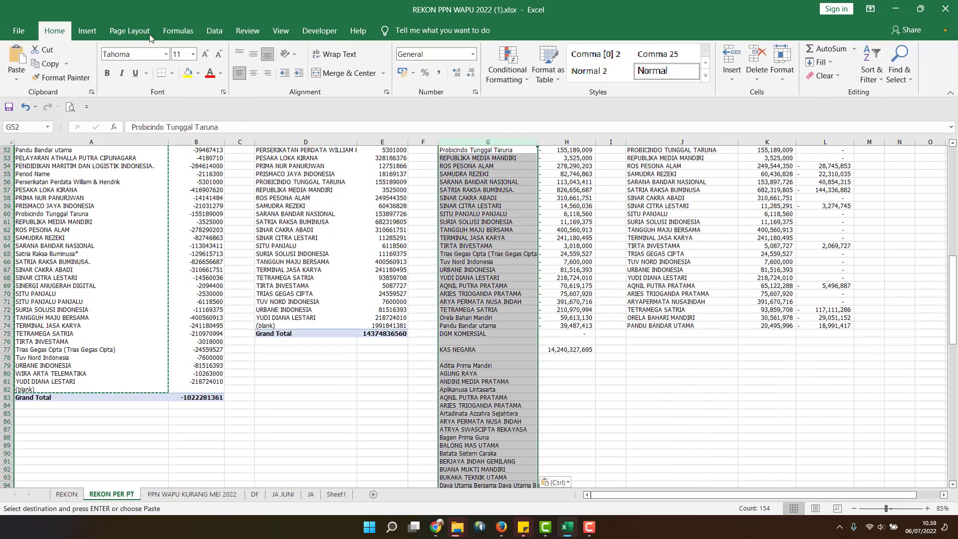
left_click(507, 70)
mouse_move(549, 100)
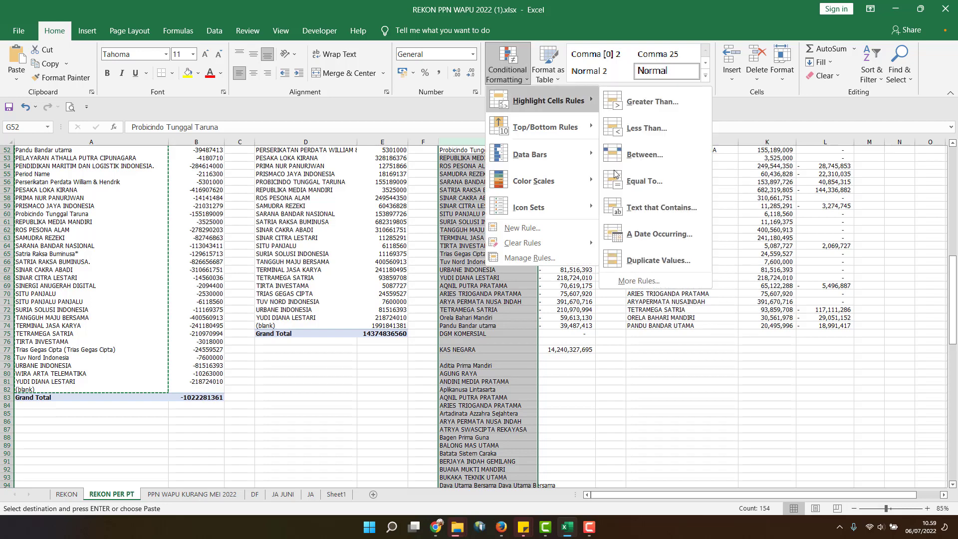
left_click(655, 260)
left_click(667, 395)
- Delete the highlighted duplicates in G79:G105, from Aditia Prima Mandiri through INTEGRASI LOGISTIK CIPTA SOLUSI, shifting the cells up
left_click(482, 367)
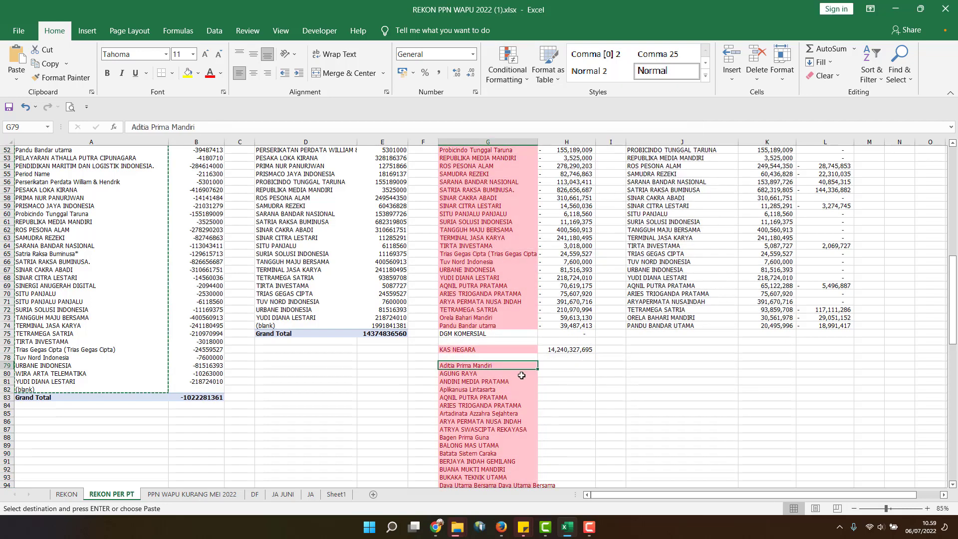
scroll(522, 375, "down", 7)
left_click(506, 404, "shift")
right_click(503, 405)
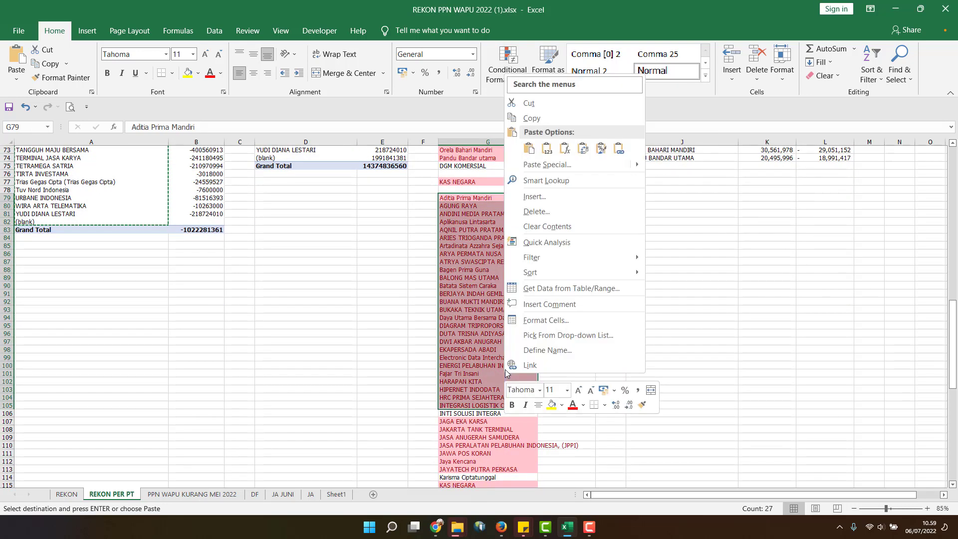
left_click(531, 214)
left_click(519, 221)
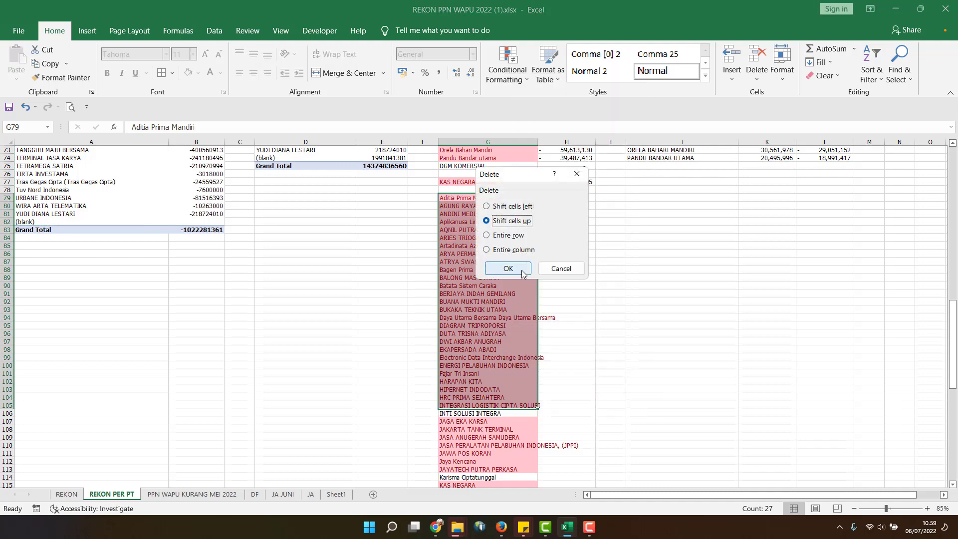
left_click(508, 268)
- Delete the highlighted duplicates in G80:G86, from JAGA EKA KARSA through JAYATECH PUTRA PERKASA, shifting the cells up
left_click_drag(491, 205, 488, 253)
right_click(497, 238)
left_click(529, 353)
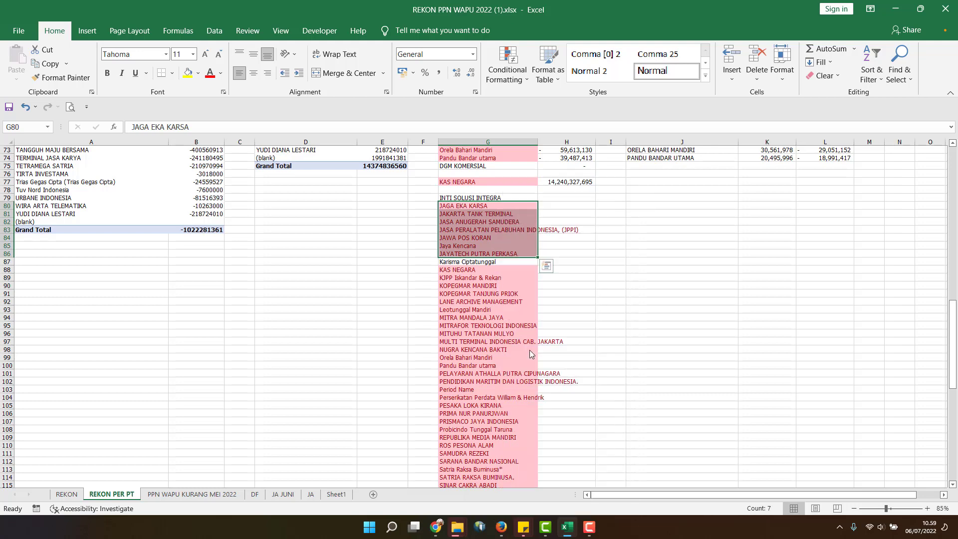
left_click(521, 357)
left_click(516, 405)
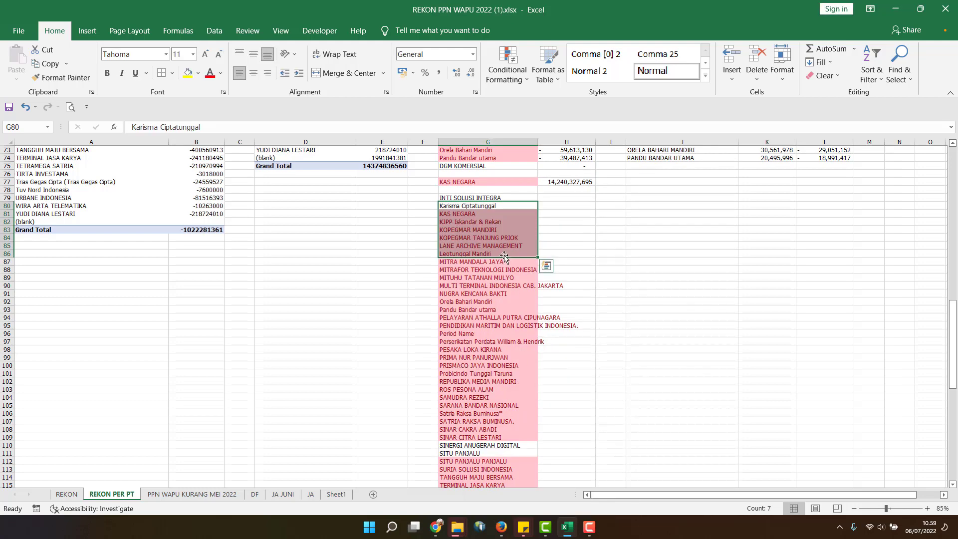
- Delete the highlighted duplicates in G81:G109, from KAS NEGARA through SINAR CITRA LESTARI, shifting the cells up
left_click_drag(498, 215, 497, 438)
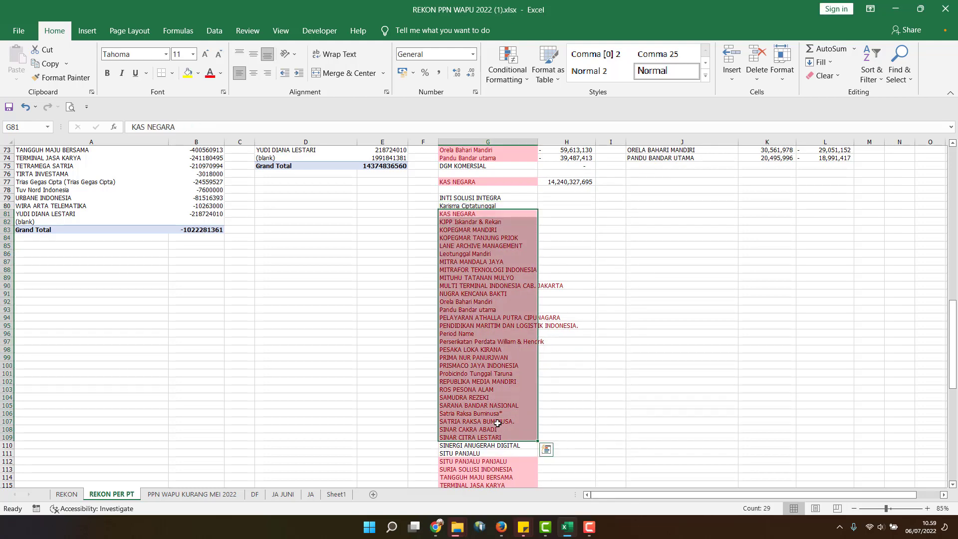
right_click(497, 438)
left_click(519, 263)
left_click(516, 270)
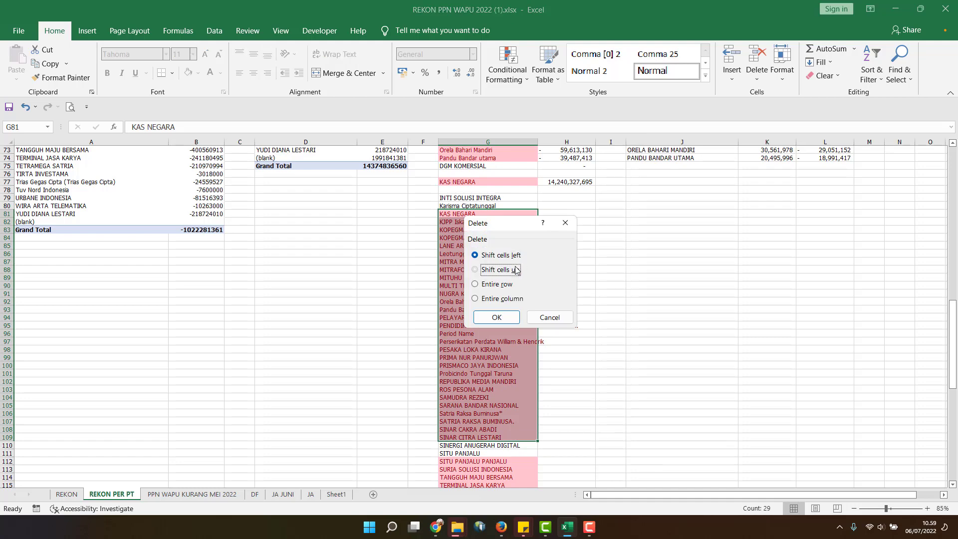
left_click(496, 317)
- Delete the highlighted duplicates in G83:G91, from SITU PANJALU PANJALU through URBANE INDONESIA, shifting the cells up
left_click_drag(496, 230, 493, 296)
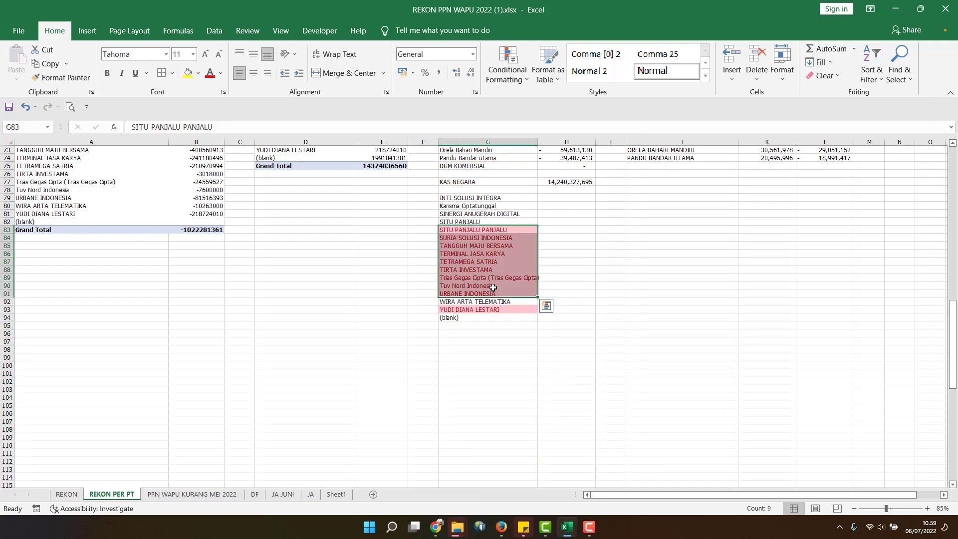
right_click(512, 276)
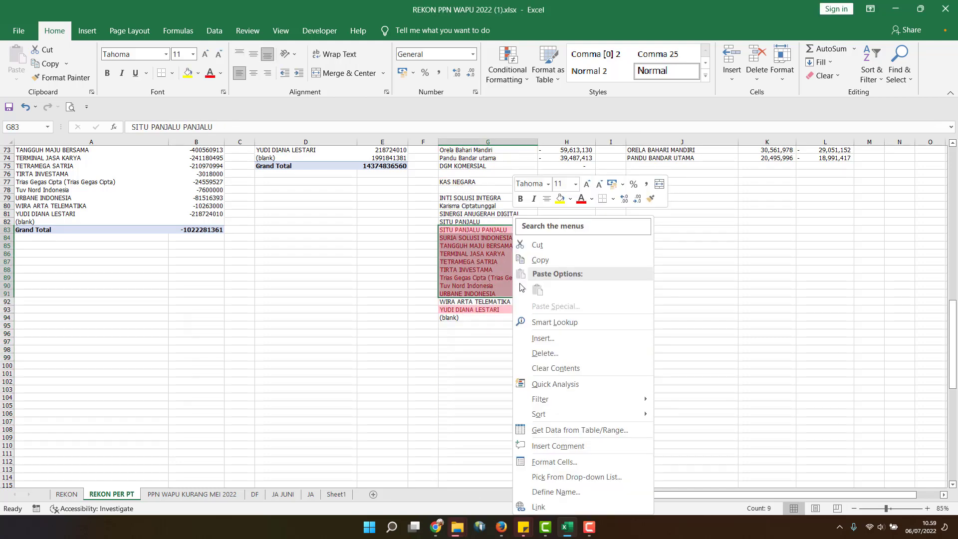
left_click(536, 353)
left_click(538, 364)
left_click(524, 410)
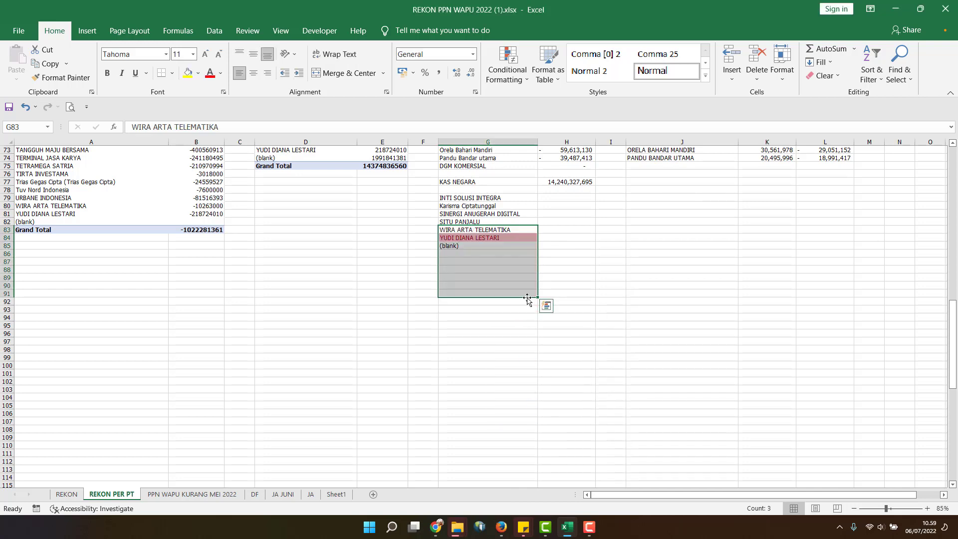
- Clear the last highlighted duplicate and the (blank) label from cells G84:G85
left_click(491, 238)
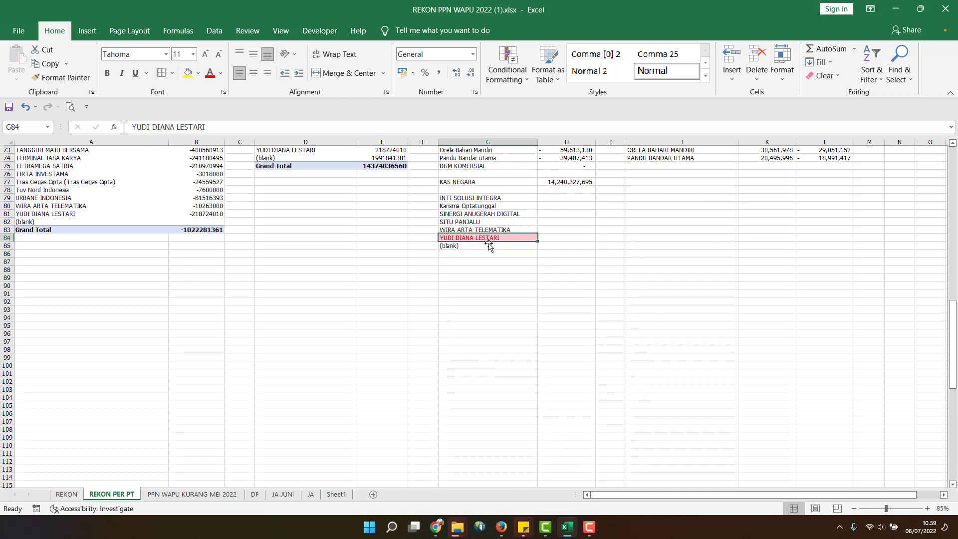
left_click_drag(489, 241, 487, 244)
key("Delete")
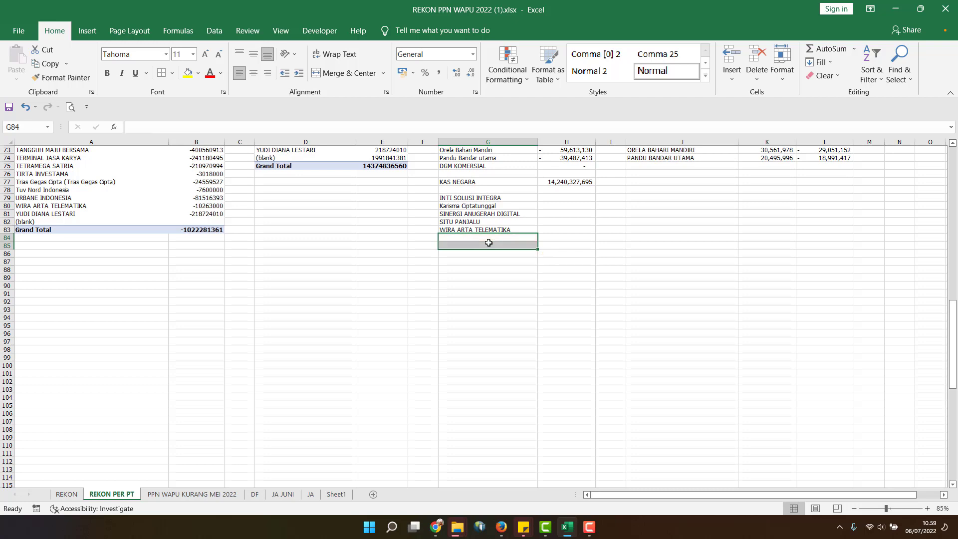
- Copy the VLOOKUP amount formula from H74 into H79:H83, beside the five remaining vendors
left_click(584, 157)
key("ctrl+c")
left_click_drag(569, 199, 570, 229)
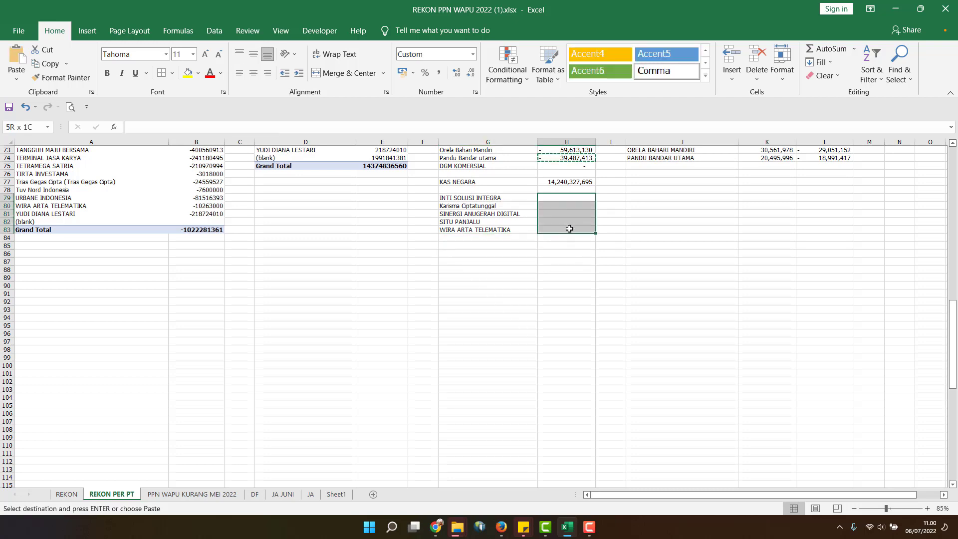
key("ctrl+v")
scroll(564, 280, "up", 3)
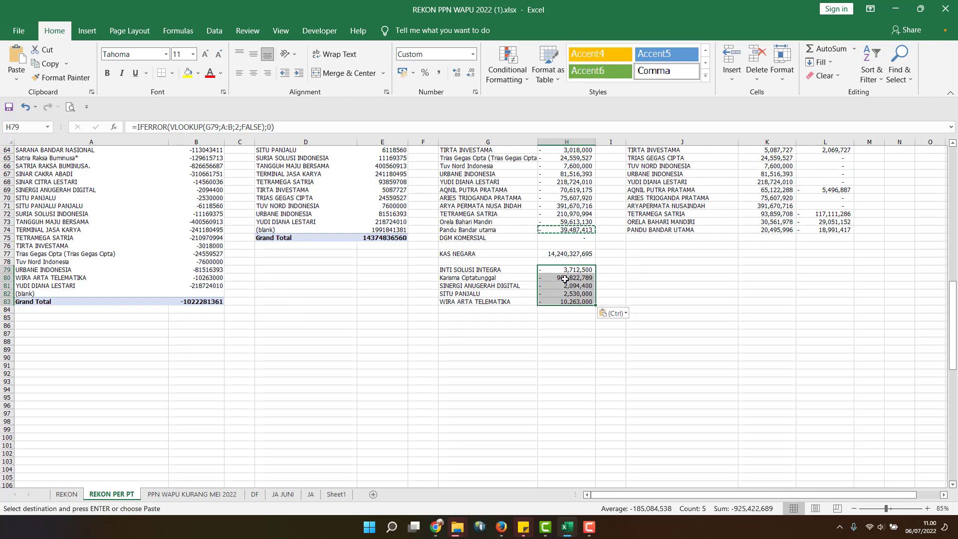
left_click(209, 311)
type("=")
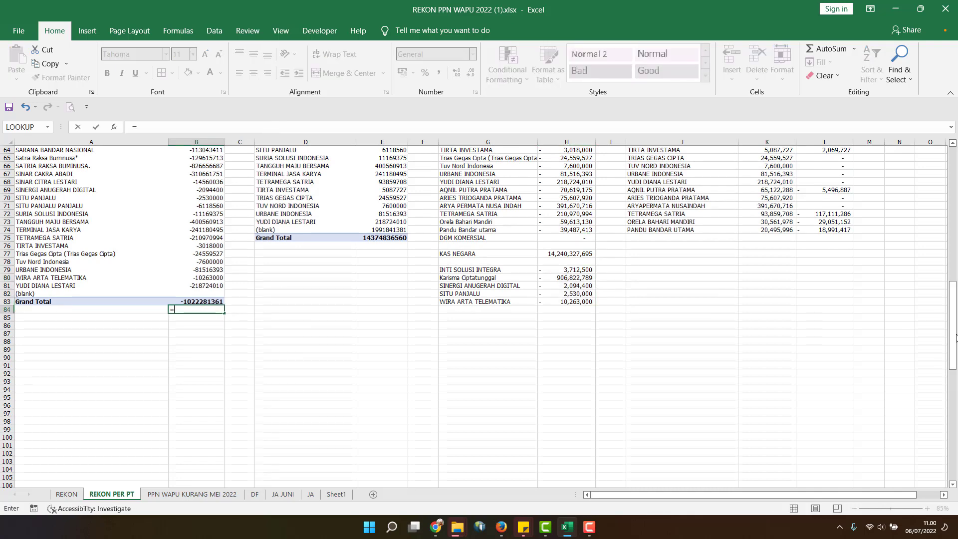
left_click_drag(957, 192, 953, 150)
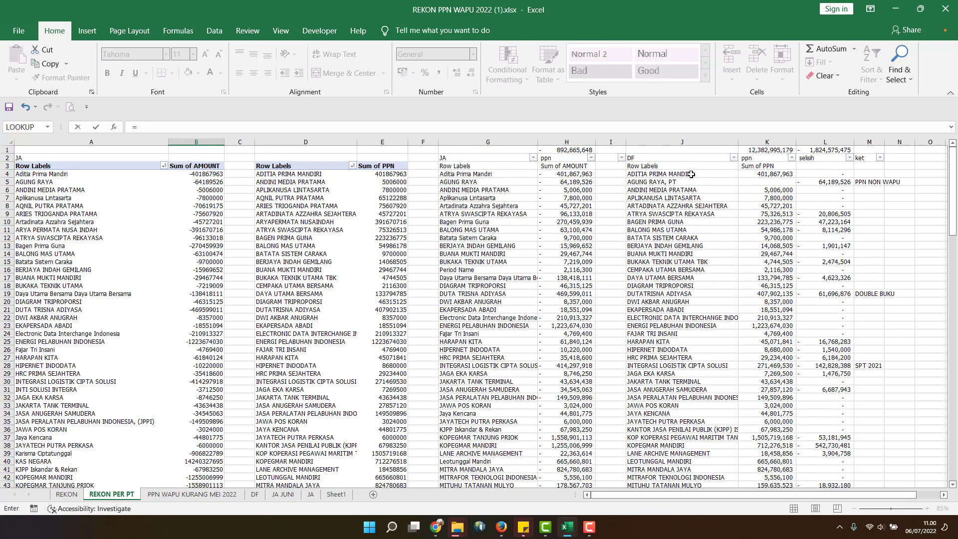
key("Escape")
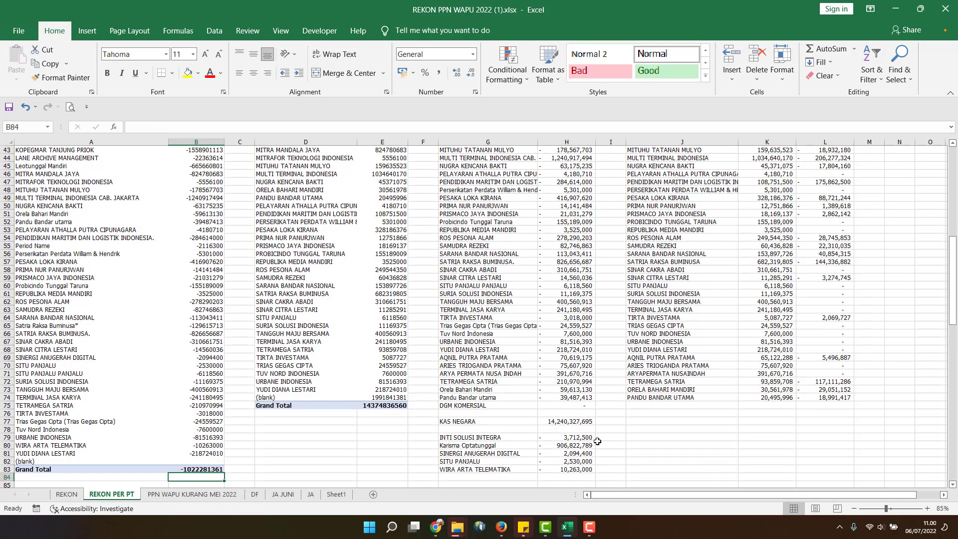
- Inspect the range covered by the SUM formula in H1 against the column H list, leaving the formula unchanged
scroll(597, 441, "up", 14)
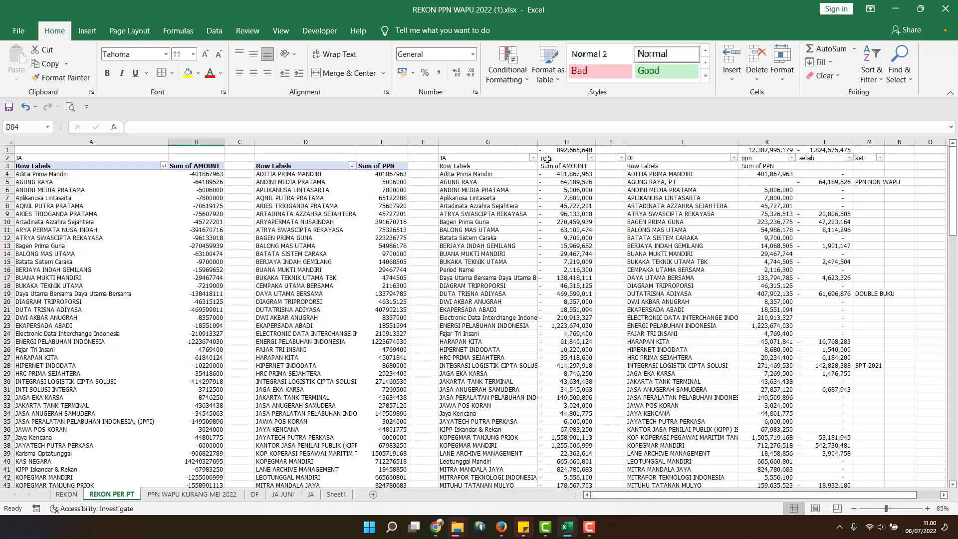
double_click(576, 151)
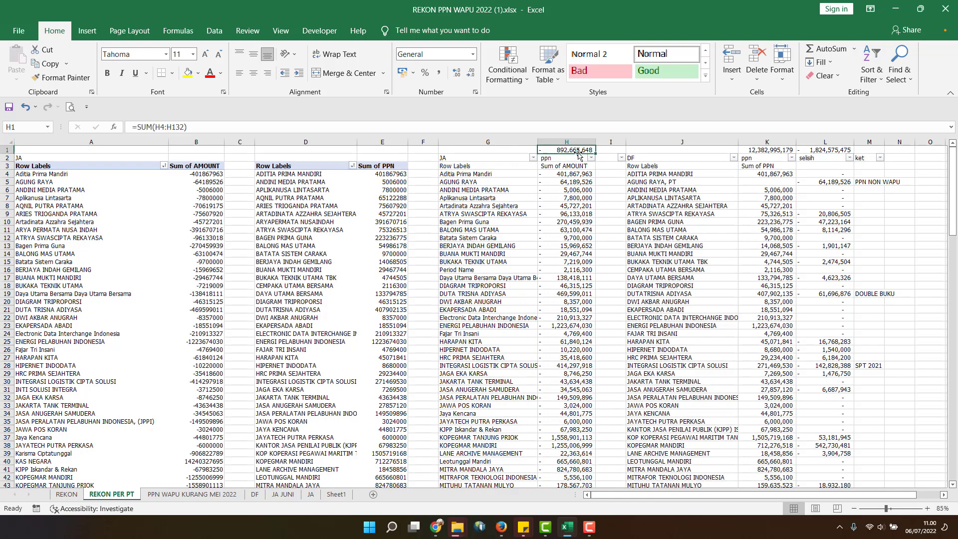
left_click_drag(955, 173, 955, 429)
left_click_drag(944, 254, 955, 159)
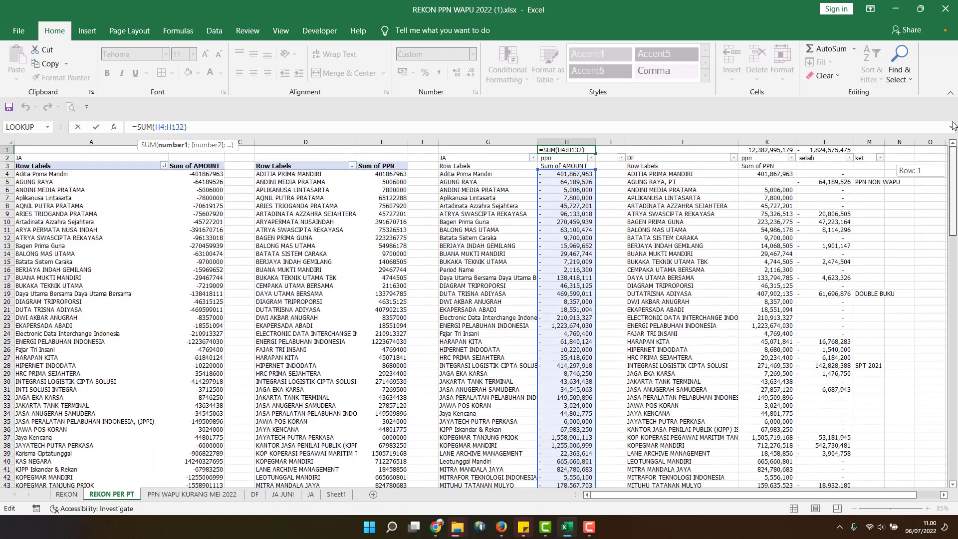
key("Escape")
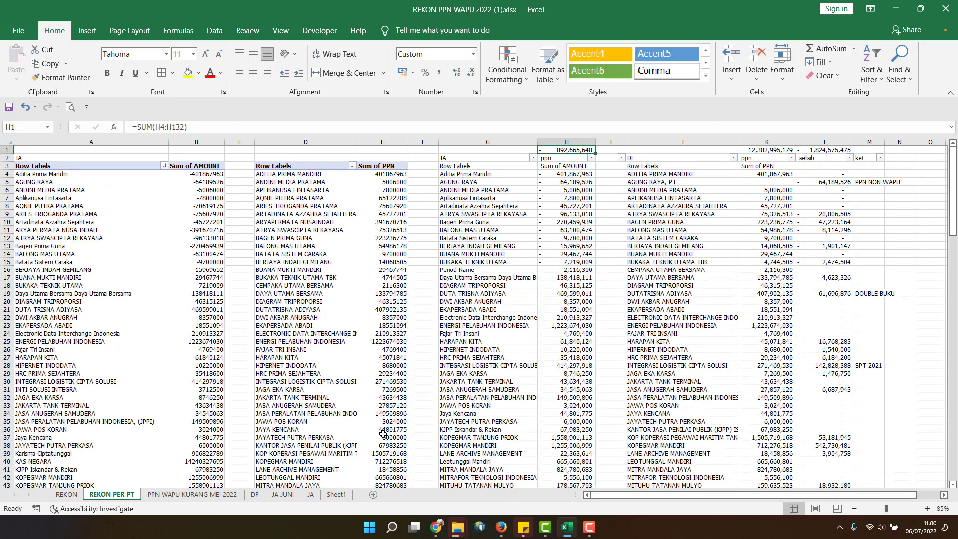
- Check the sum of the AMOUNT column on the JA sheet and compare it with the H1 total on REKON PER PT
left_click(311, 494)
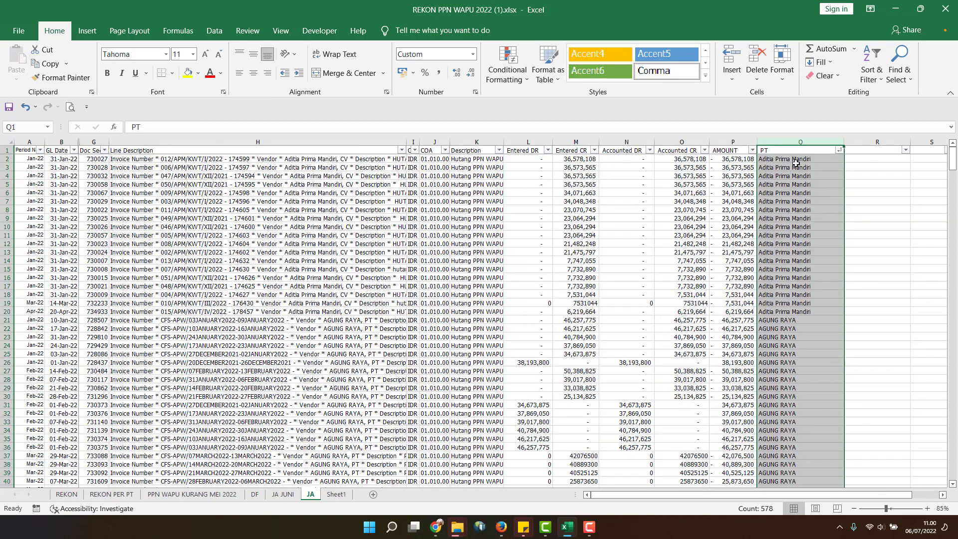
left_click(726, 142)
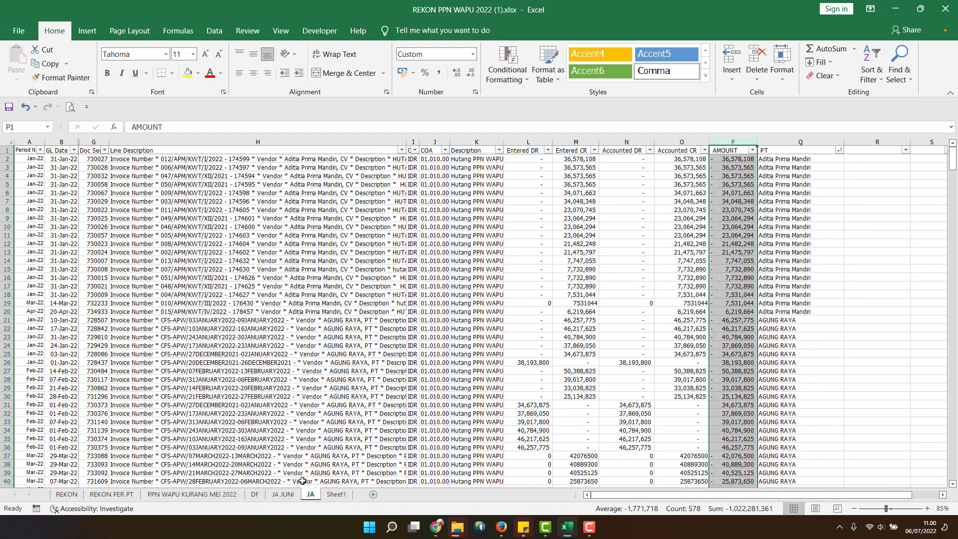
left_click(112, 494)
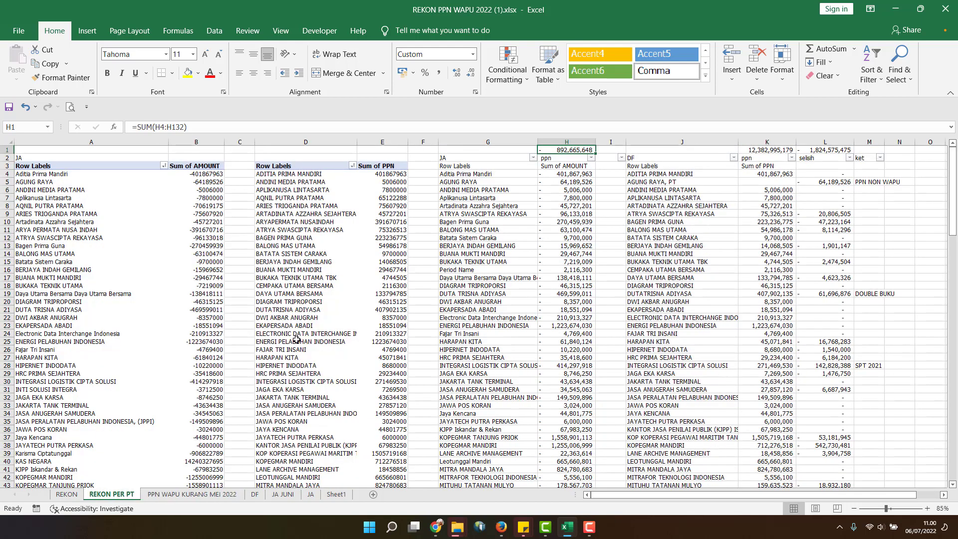
left_click(510, 212)
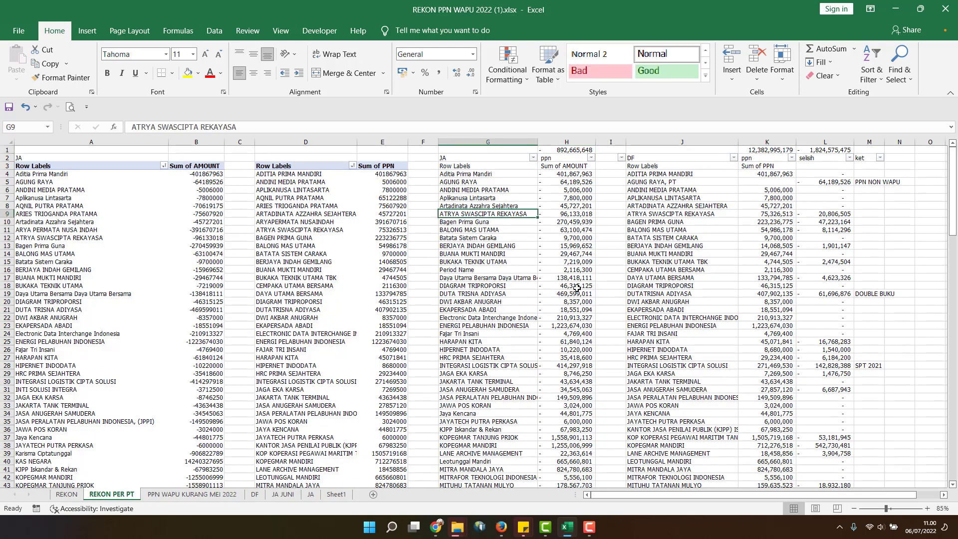
left_click(588, 148)
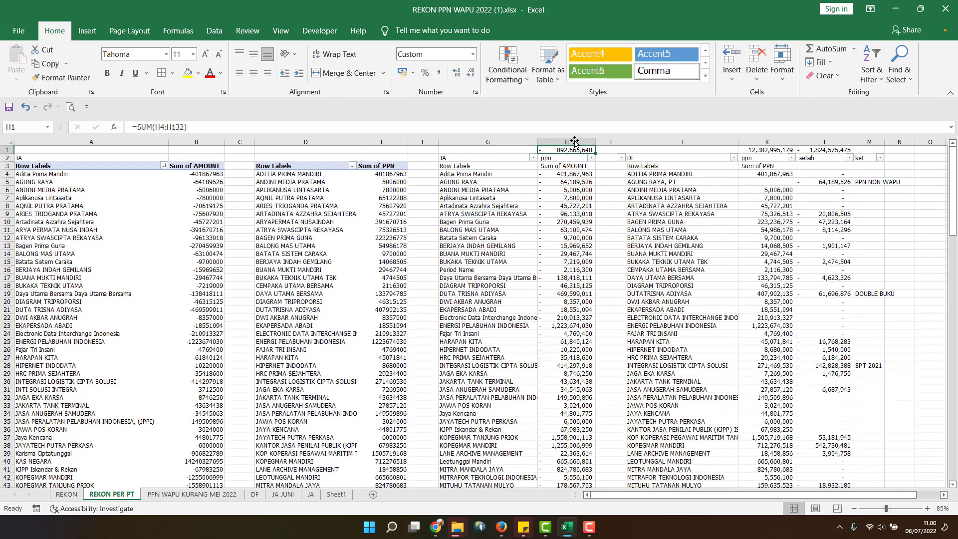
scroll(559, 315, "down", 6)
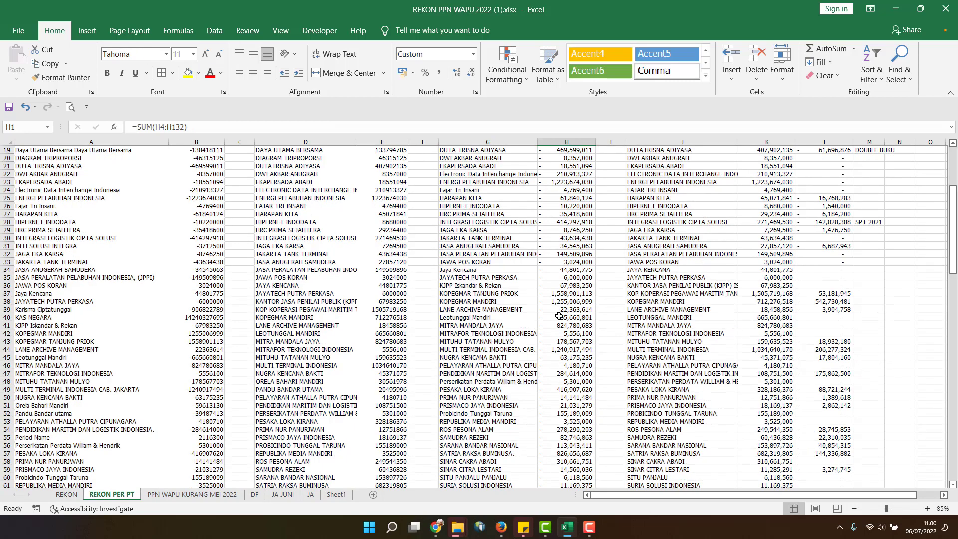
scroll(430, 316, "up", 6)
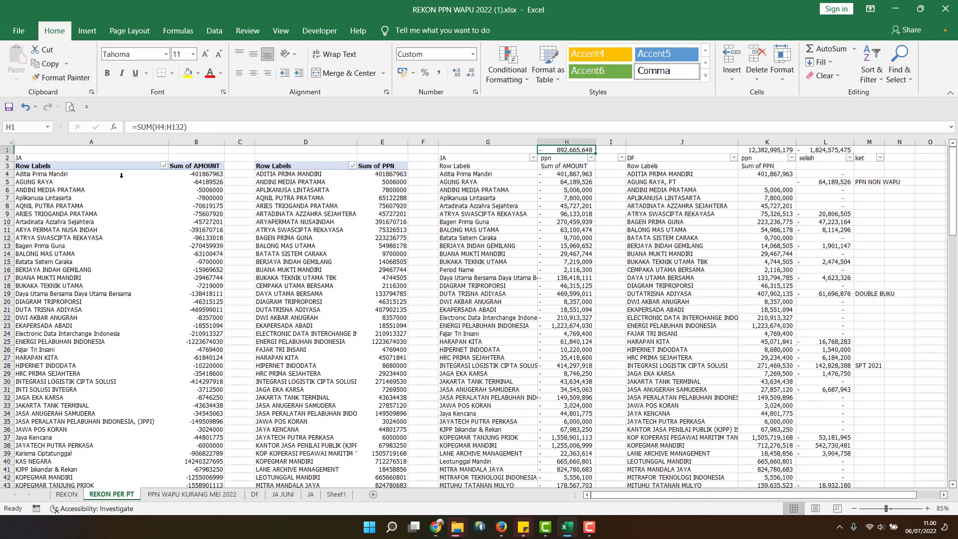
- Copy all the row labels of the JA pivot table and paste them starting at cell G85, below the added vendors
left_click(121, 175)
key("ctrl+c")
left_click(554, 277)
scroll(564, 298, "down", 1)
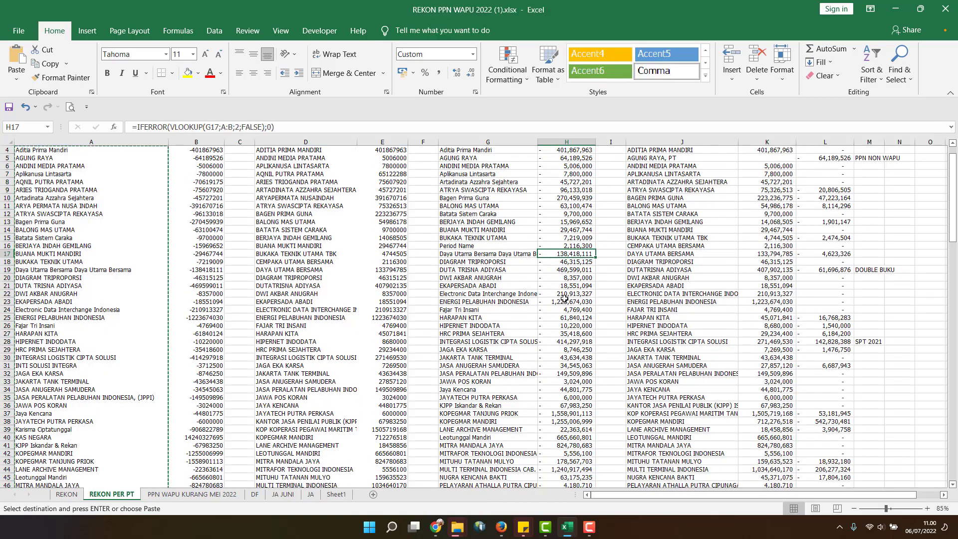
scroll(563, 298, "down", 15)
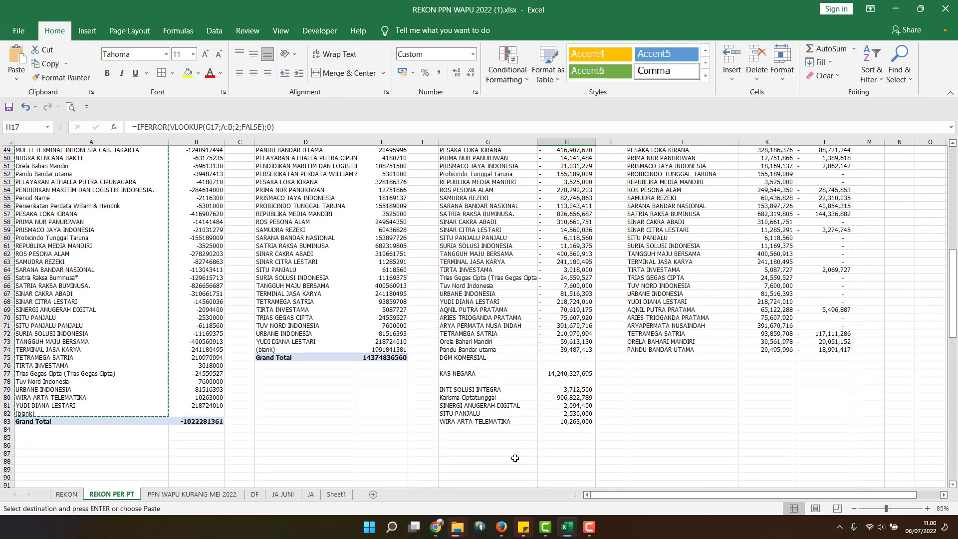
left_click(510, 437)
key("ctrl+v")
- Apply a Duplicate Values rule with Light Red Fill with Dark Red Text to column G
left_click(488, 143)
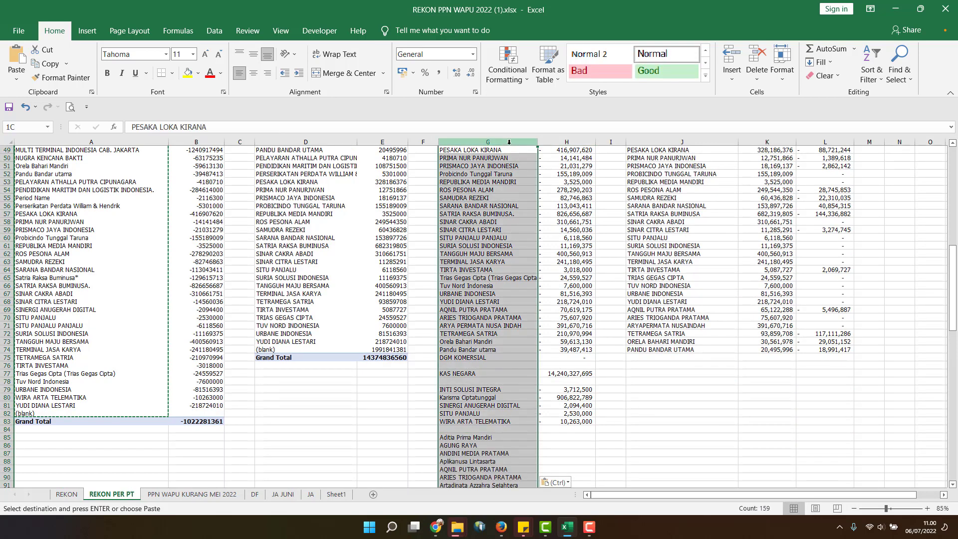
left_click(507, 70)
mouse_move(519, 101)
left_click(723, 254)
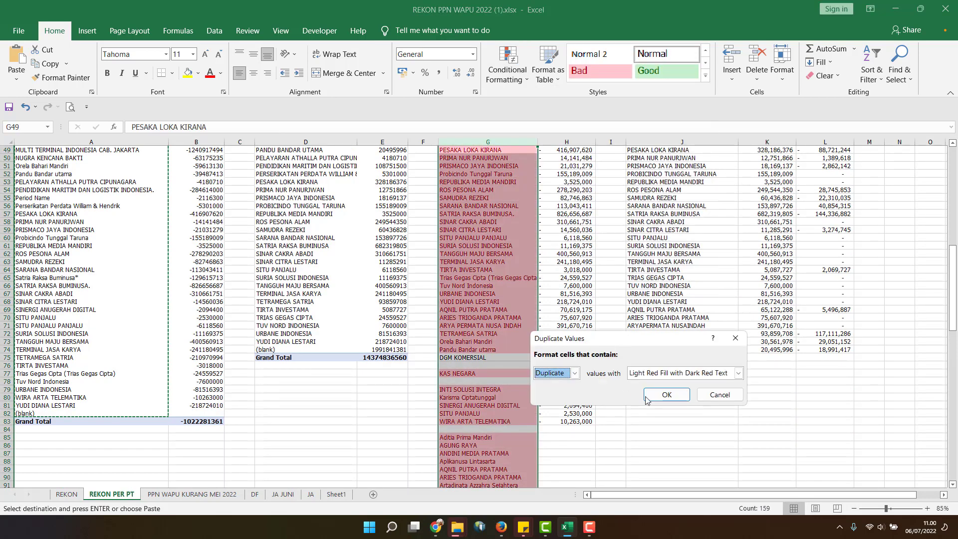
key("Return")
- Review column G for vendor names without duplicate highlighting and undo the Duplicate Values rule
scroll(500, 365, "down", 20)
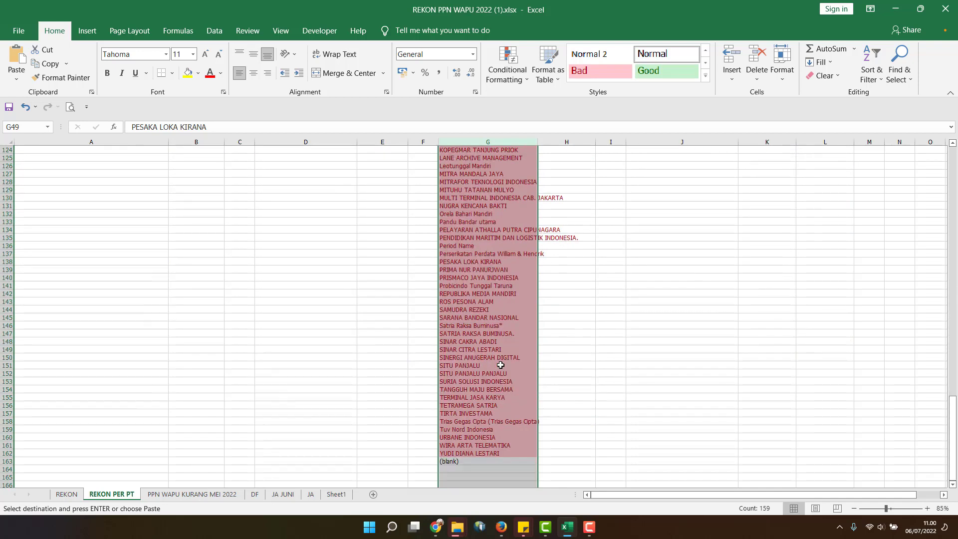
scroll(501, 365, "up", 19)
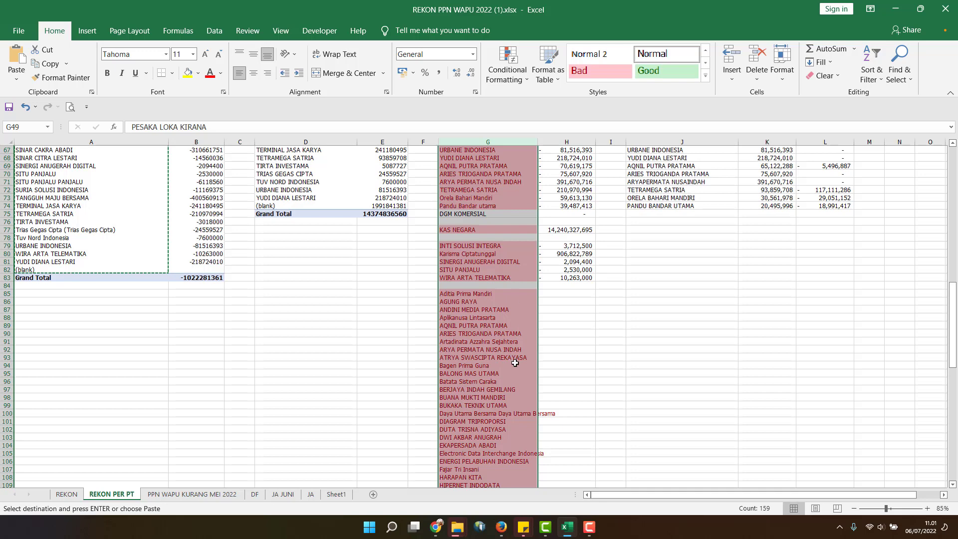
scroll(515, 362, "up", 20)
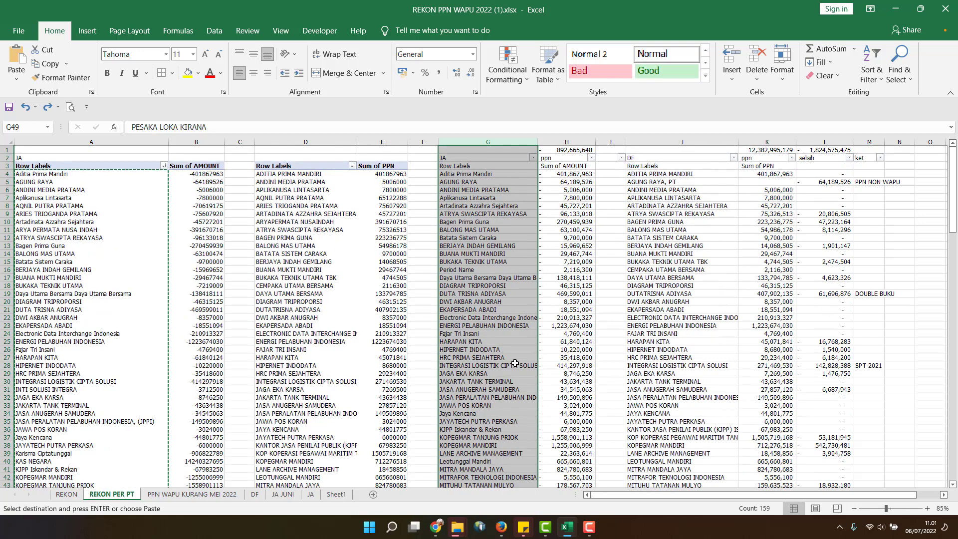
key("ctrl+z")
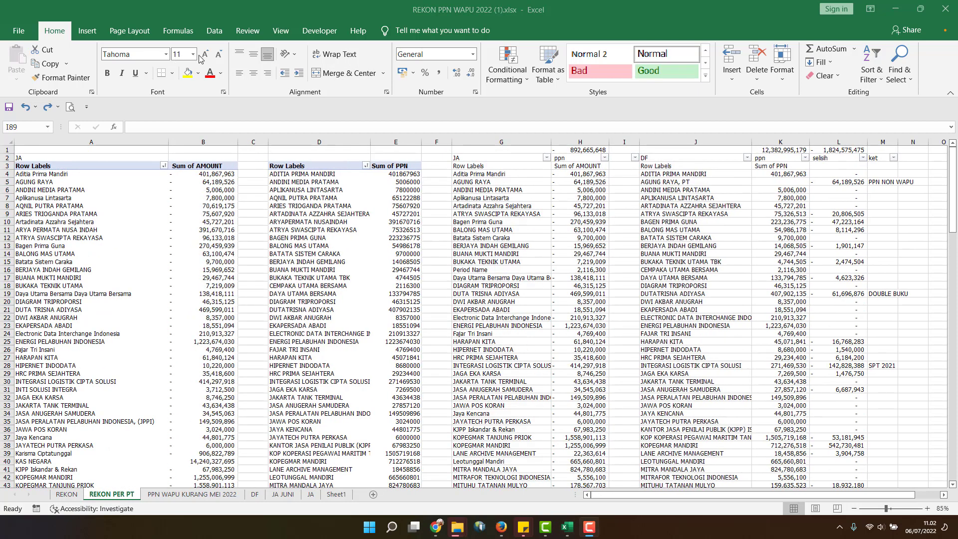
- On the DF sheet, copy the month 6 vendor names from B442:B516 into the PT column starting at C442
left_click(255, 494)
left_click(297, 380)
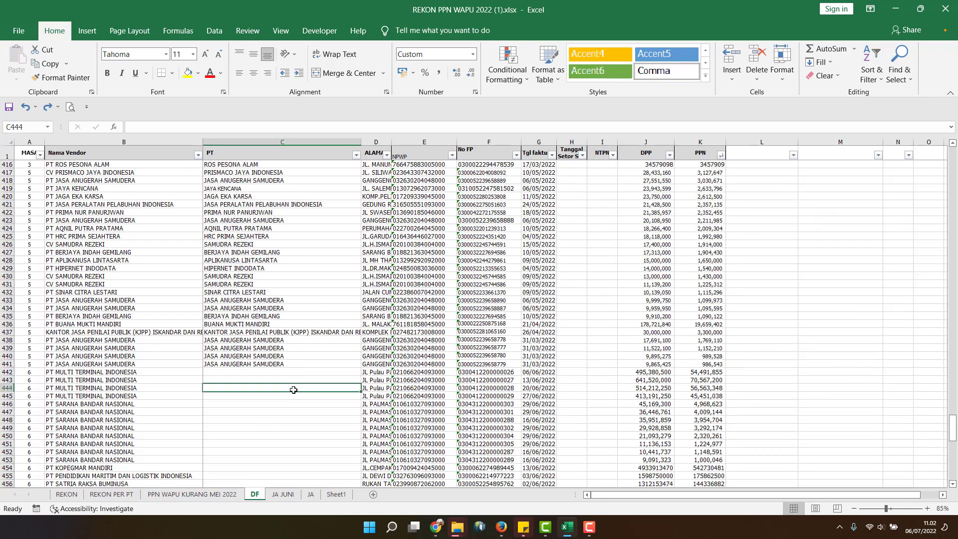
left_click(134, 373)
scroll(146, 395, "down", 5)
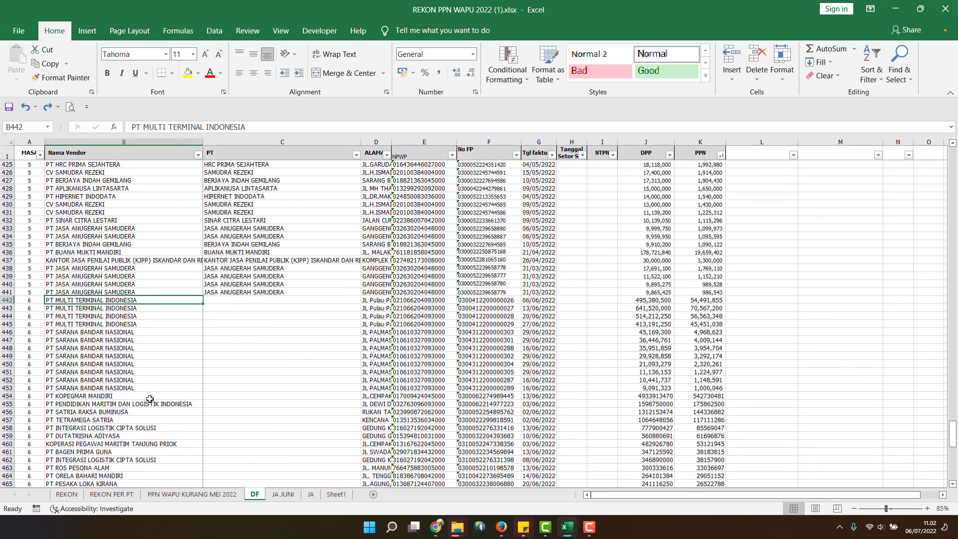
left_click(150, 398, "shift")
key("ctrl+shift+Down")
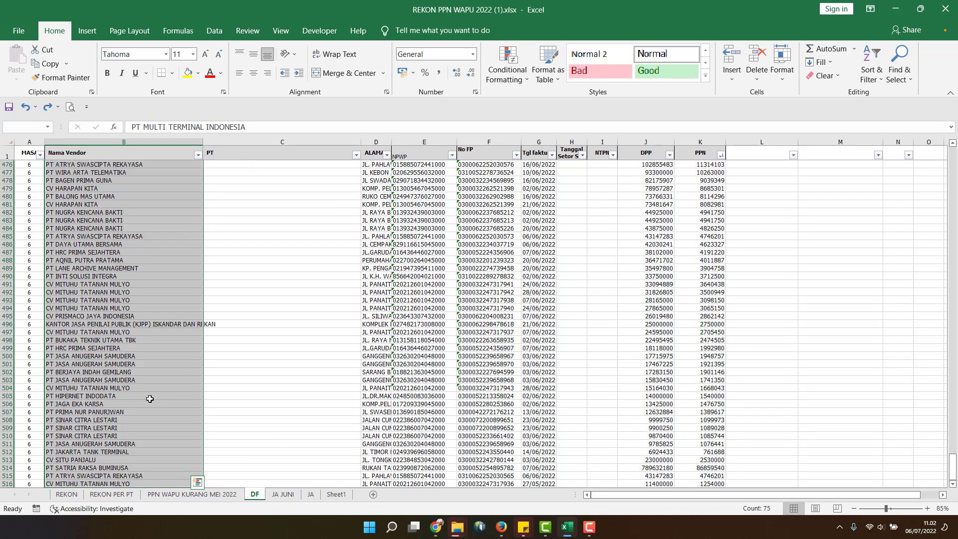
scroll(153, 392, "down", 2)
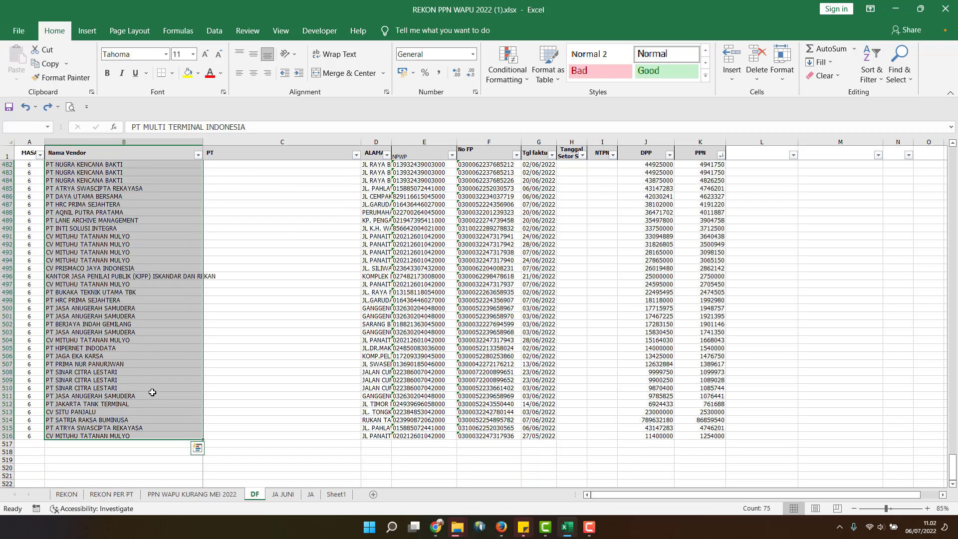
key("ctrl+c")
key("Right")
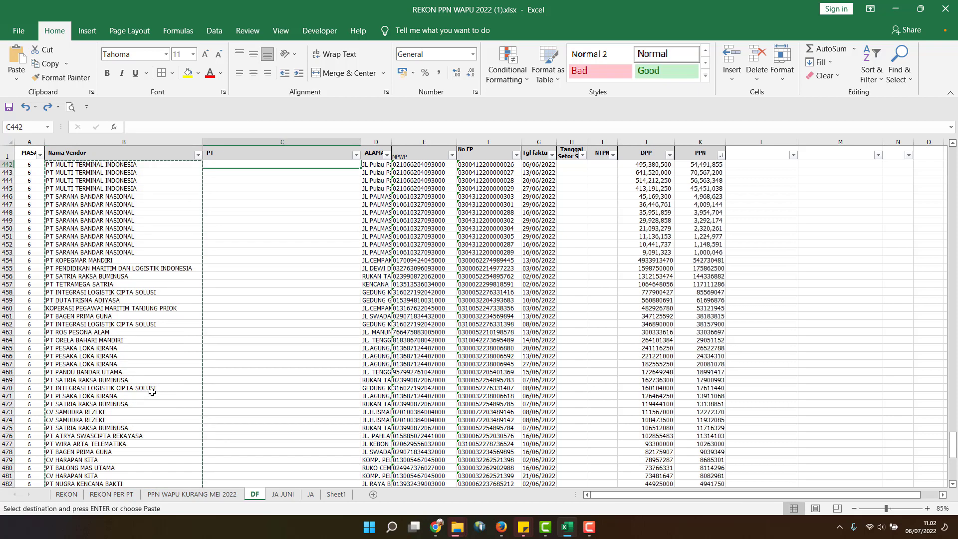
key("ctrl+v")
- Remove the "PT" prefix from all the pasted vendor names in C442:C516 with Replace All
key("ctrl+f")
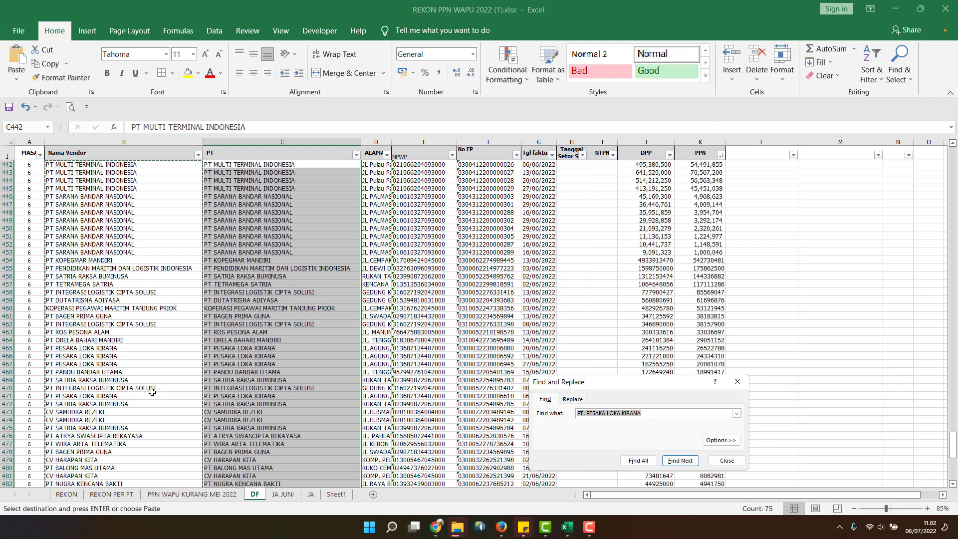
type("P")
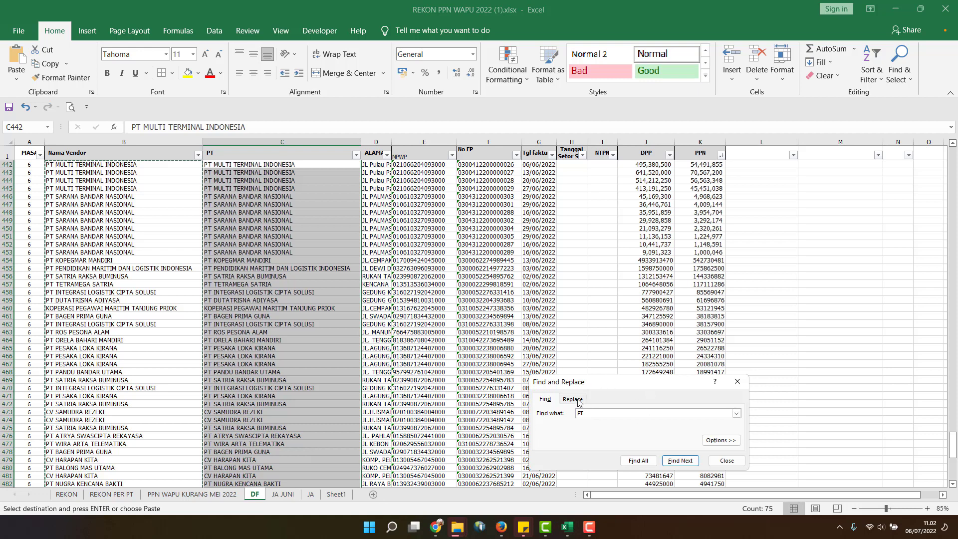
type("T")
left_click(578, 401)
key("Tab")
key("Delete")
left_click(550, 460)
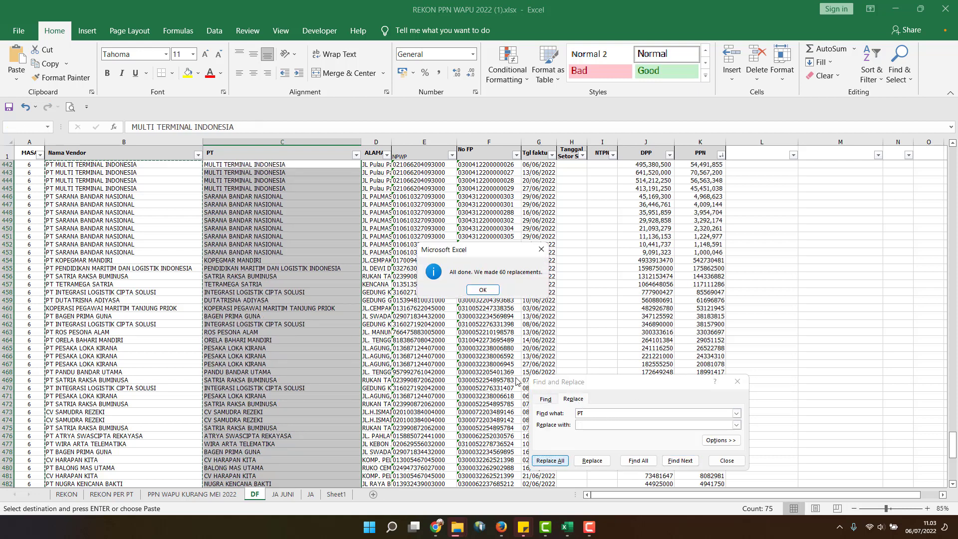
left_click(482, 290)
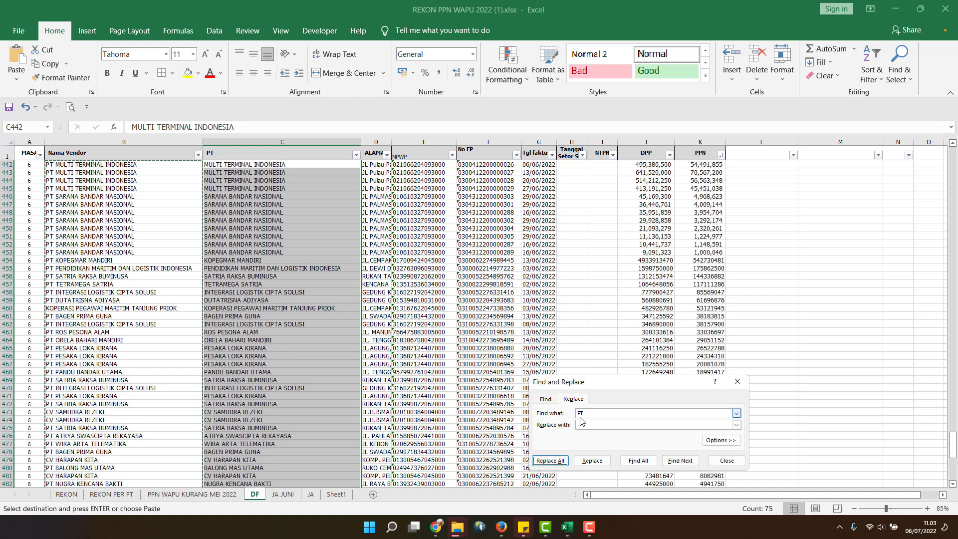
- Remove the "CV" prefix from the same pasted names with Replace All and close Find and Replace
left_click_drag(594, 412, 532, 410)
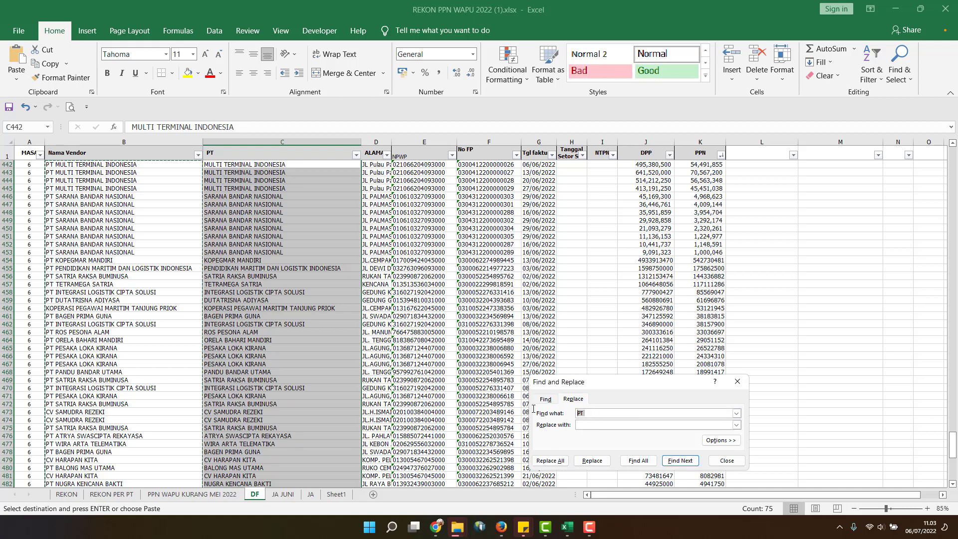
left_click(550, 460)
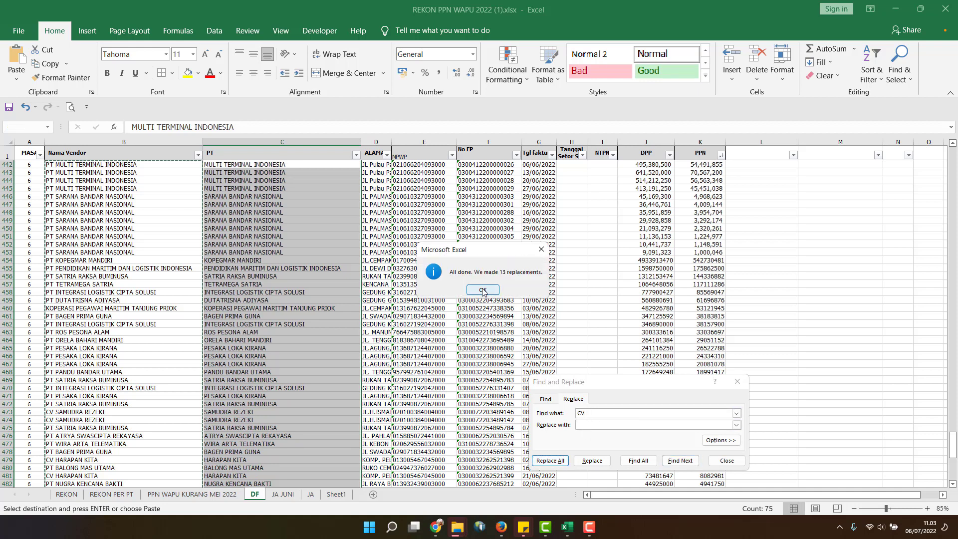
left_click(483, 291)
left_click(721, 461)
- On REKON PER PT, confirm DF columns C to K as the DF pivot table's source, refresh it and reapply its row label filter
left_click(111, 494)
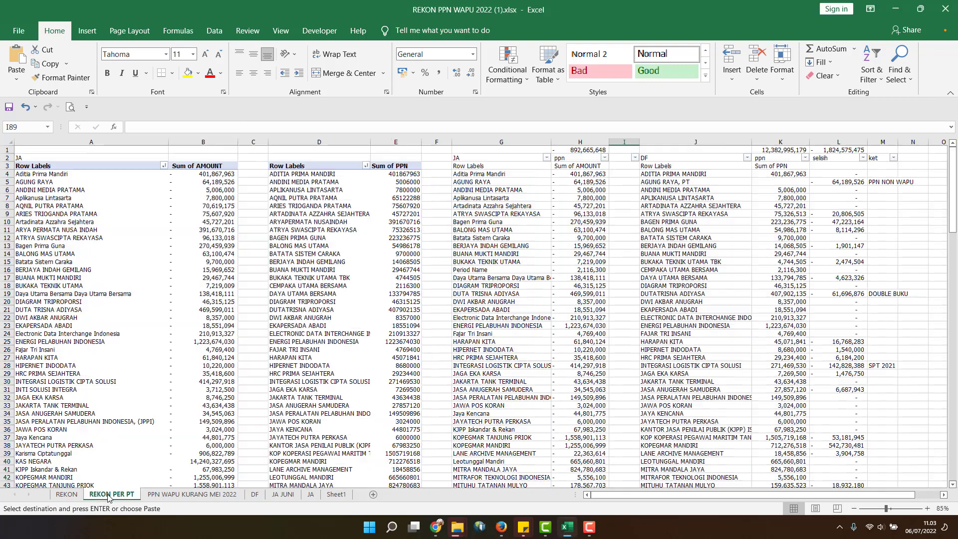
left_click(331, 286)
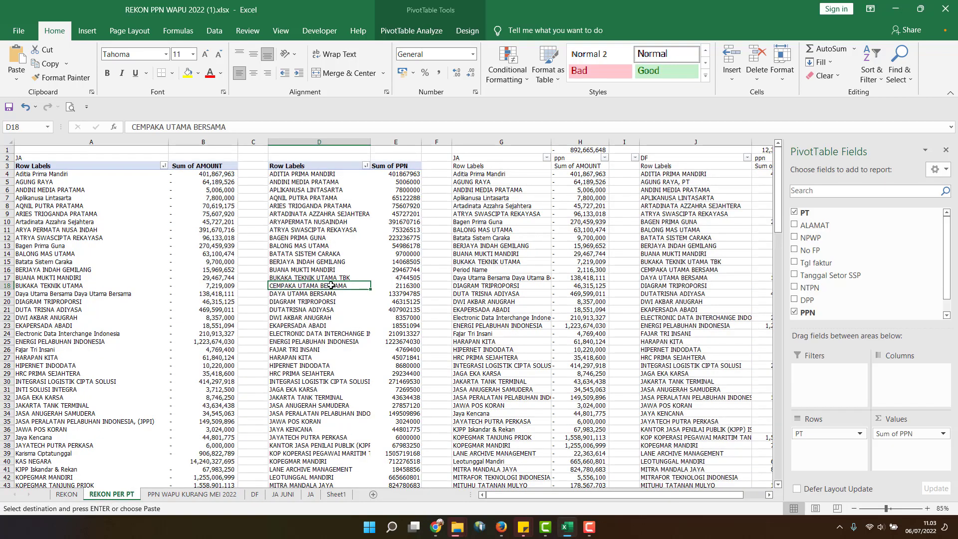
left_click(411, 31)
left_click(483, 64)
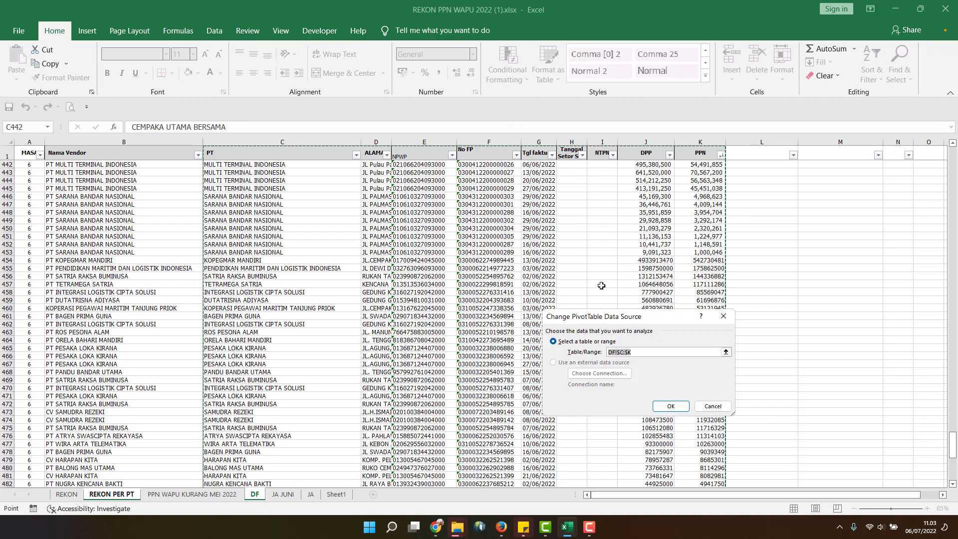
left_click(670, 405)
right_click(390, 303)
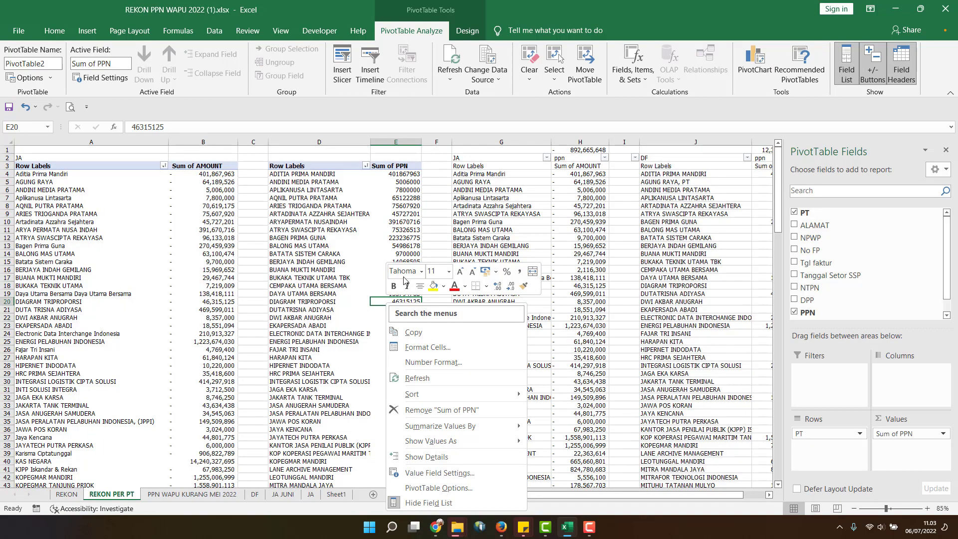
left_click(416, 379)
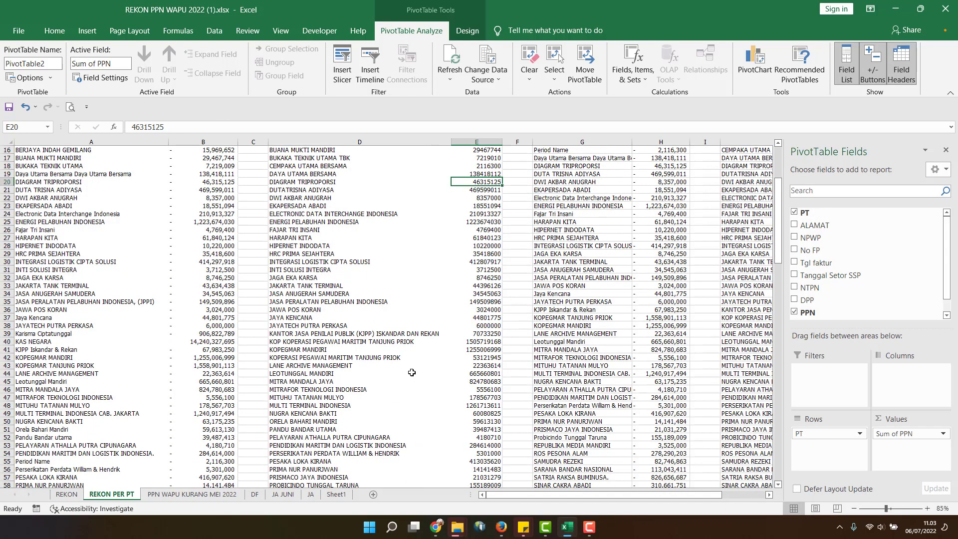
left_click(441, 166)
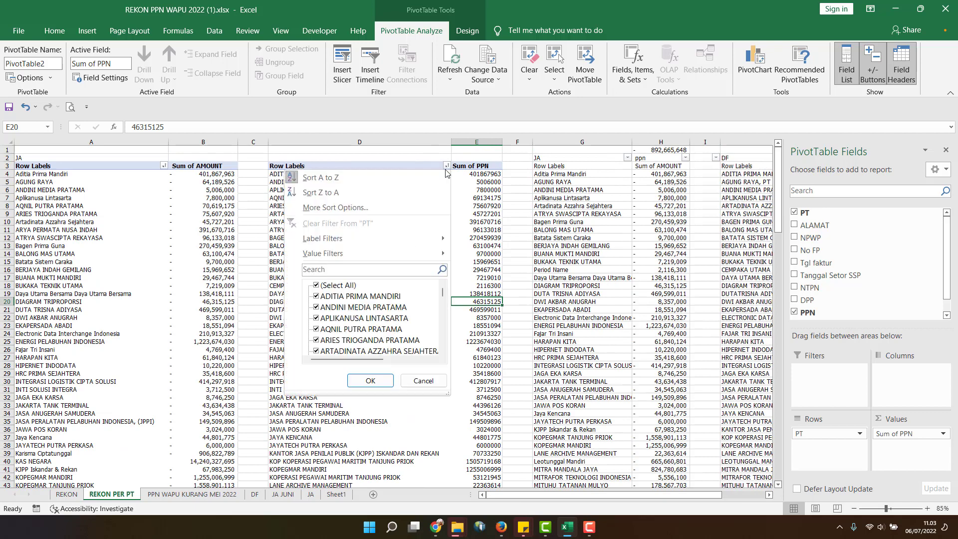
left_click(368, 381)
- Copy all the row labels of the DF pivot table and paste them starting at cell J77, below the DF vendor list
scroll(436, 281, "down", 11)
scroll(436, 281, "down", 7)
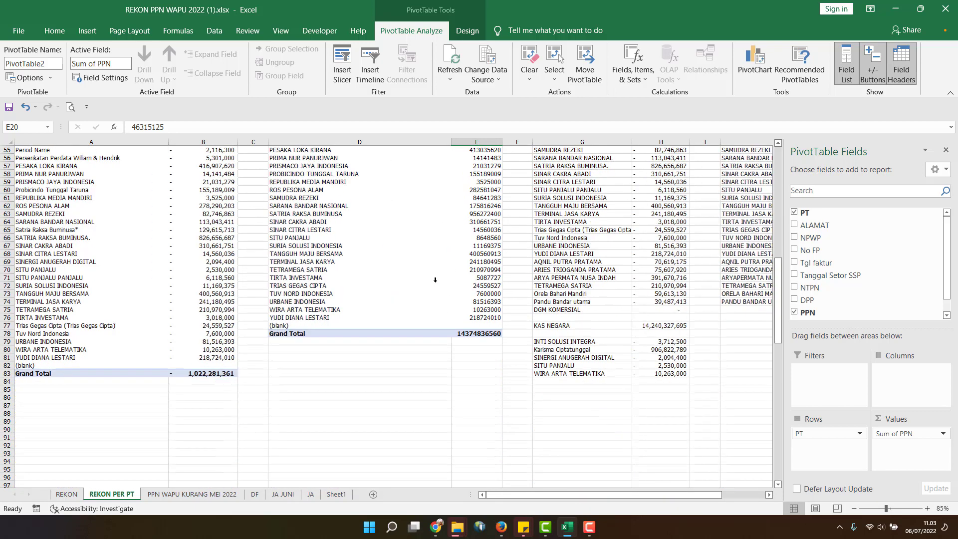
left_click(494, 380)
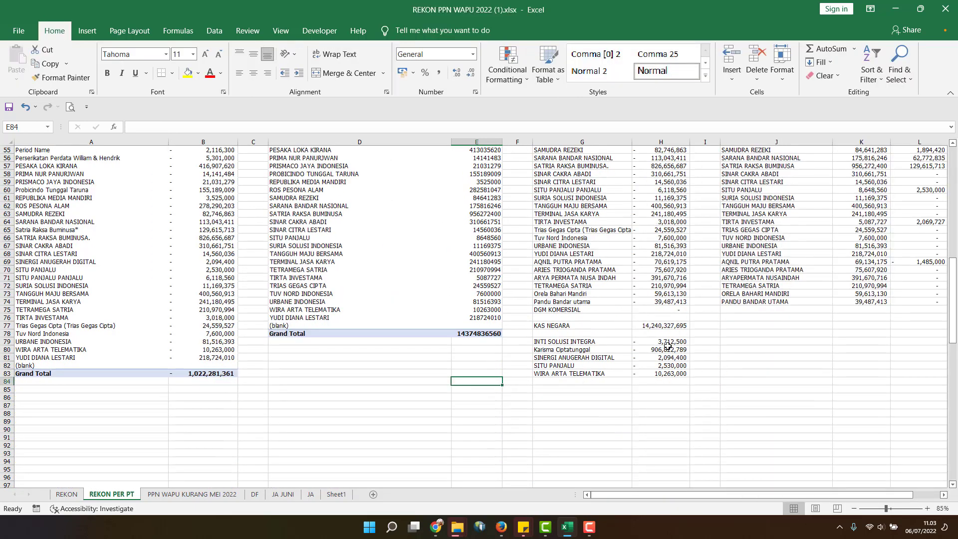
left_click(383, 297)
key("ctrl+c")
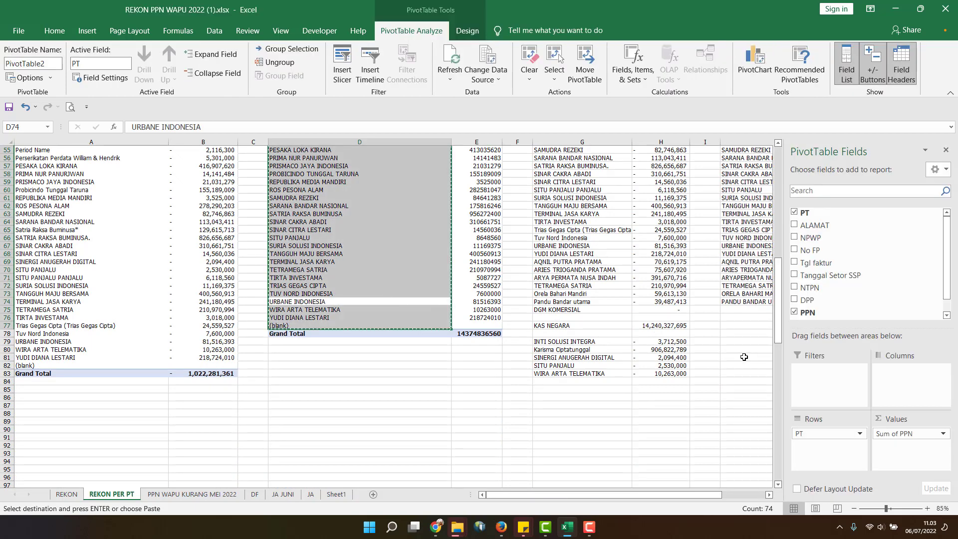
left_click(743, 357)
left_click(754, 325)
key("ctrl+v")
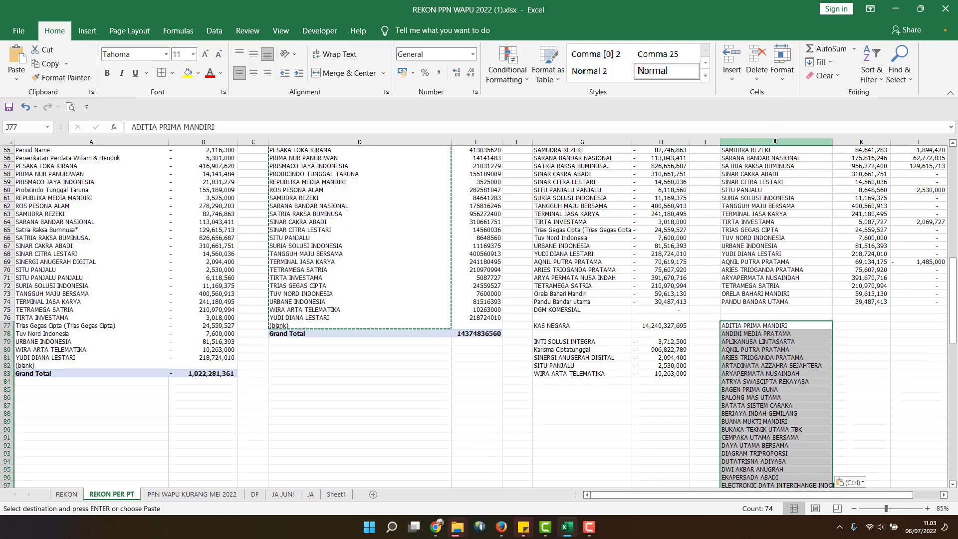
- Apply a Duplicate Values rule with Light Red Fill with Dark Red Text to column J
left_click(775, 142)
left_click(507, 65)
mouse_move(543, 95)
left_click(621, 272)
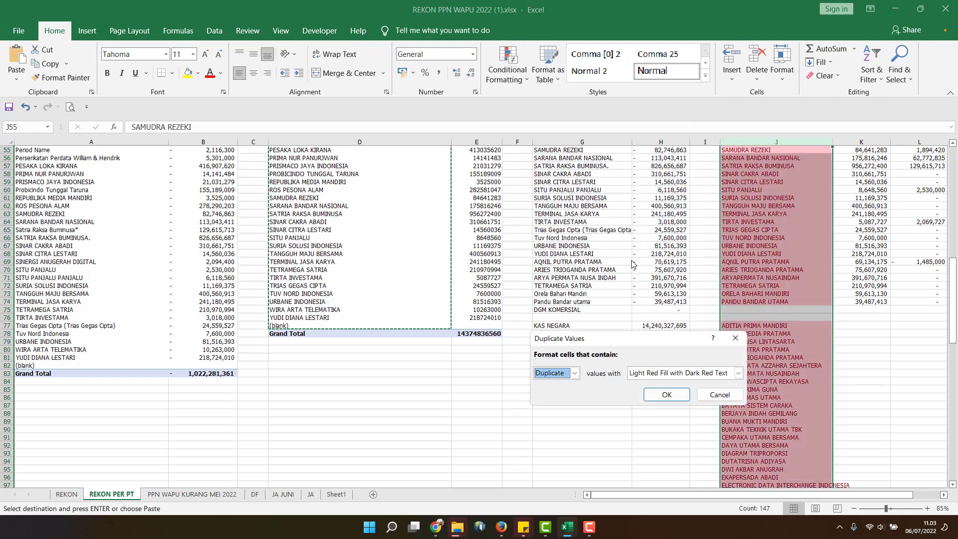
left_click(667, 398)
- Delete the pasted duplicates from ADITIA PRIMA MANDIRI to INTEGRASI LOGISTIK CIPTA SOLUSI in column J, shifting the cells up
left_click(776, 329)
scroll(777, 328, "down", 9)
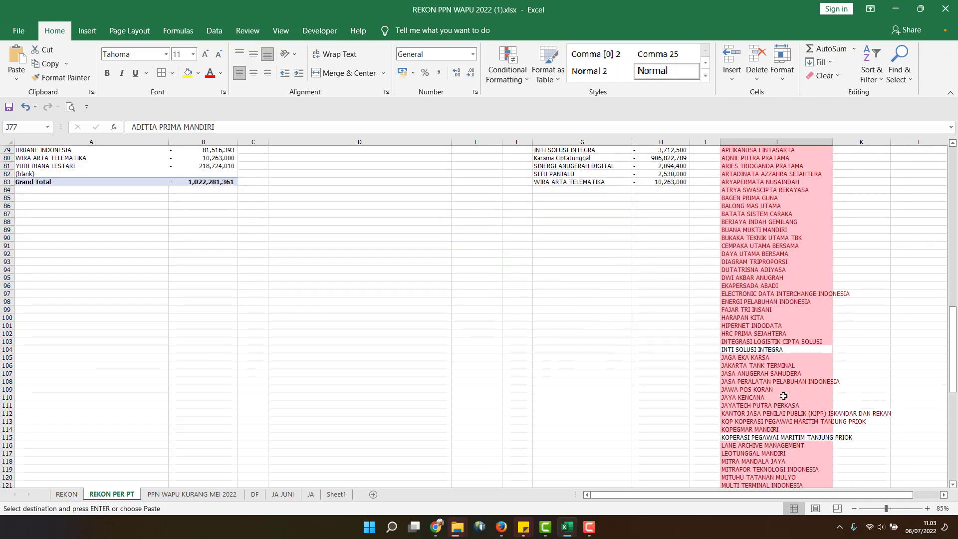
left_click_drag(772, 320, 771, 320)
right_click(772, 319)
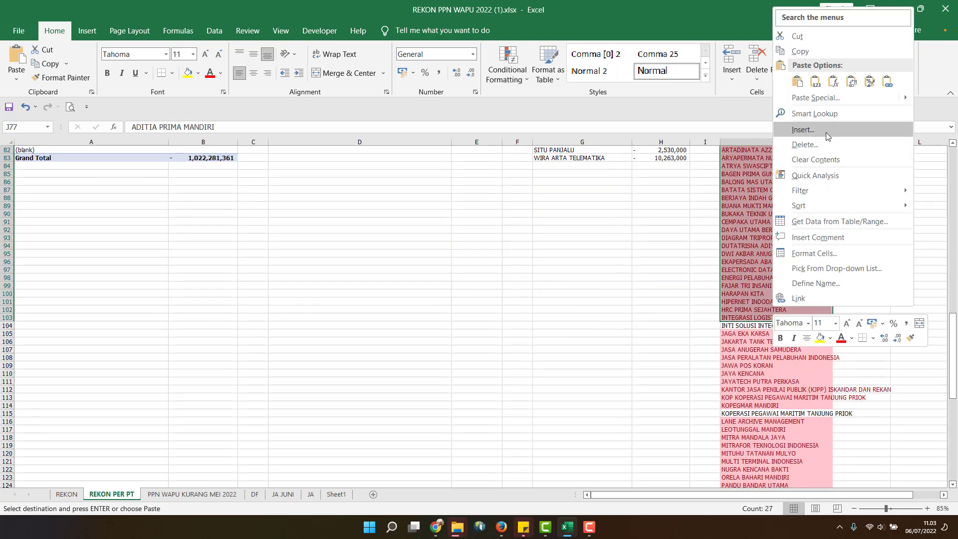
left_click(800, 141)
left_click(817, 151)
left_click(800, 198)
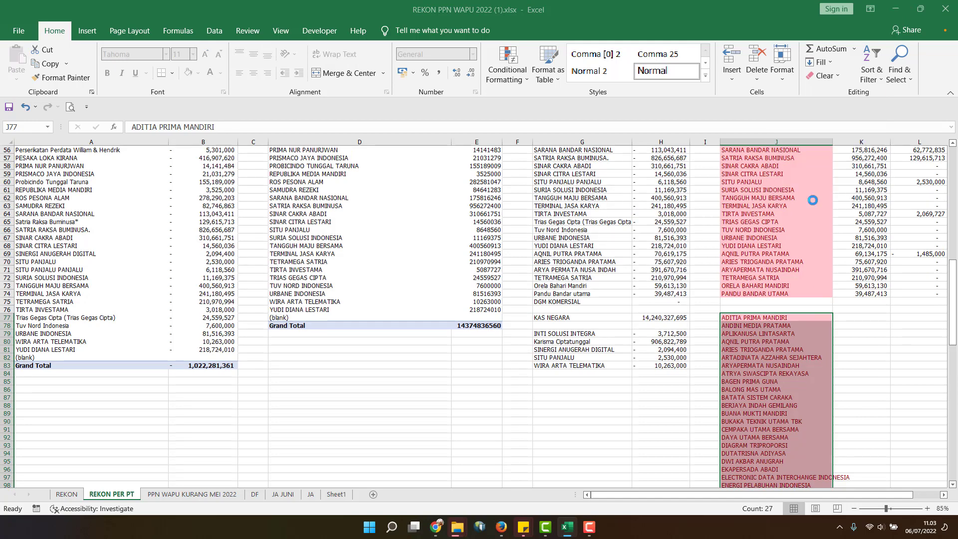
- Delete the highlighted duplicates from JAGA EKA KARSA to KOPEGMAR MANDIRI in column J, shifting the cells up
left_click_drag(778, 325, 775, 400)
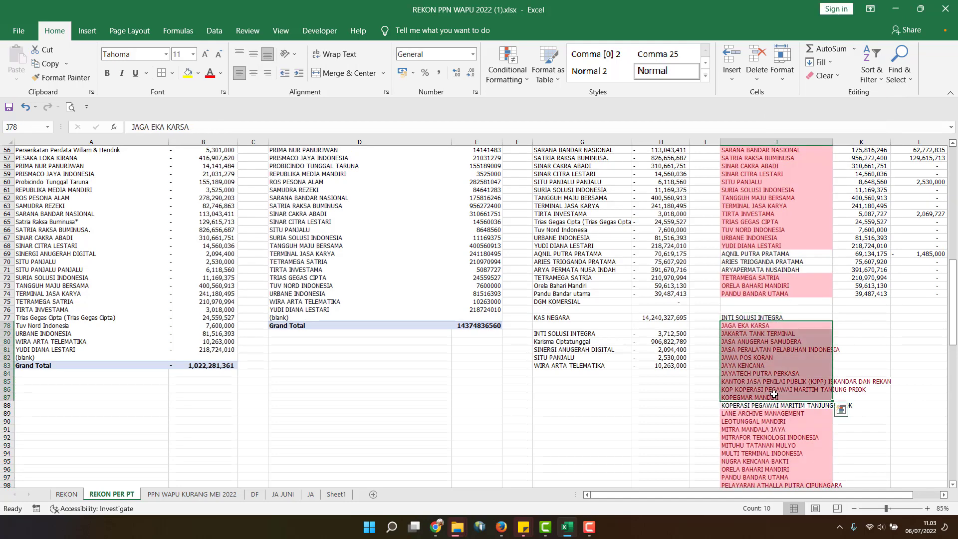
key("ctrl+minus")
key("Return")
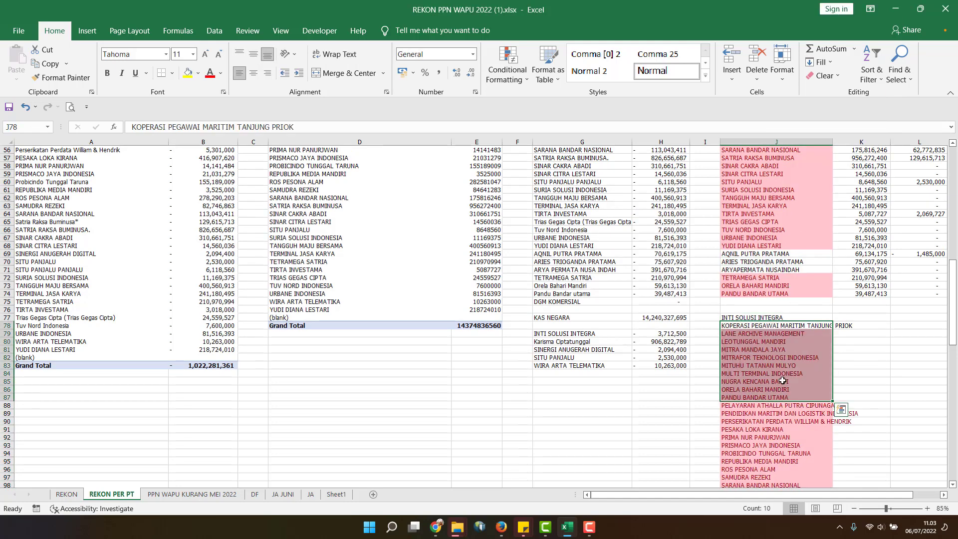
- Delete the duplicates from LANE ARCHIVE MANAGEMENT to URBANE INDONESIA in column J, and clear the last duplicate and the (blank) entry
left_click(779, 332)
scroll(779, 332, "down", 8)
left_click(792, 387, "shift")
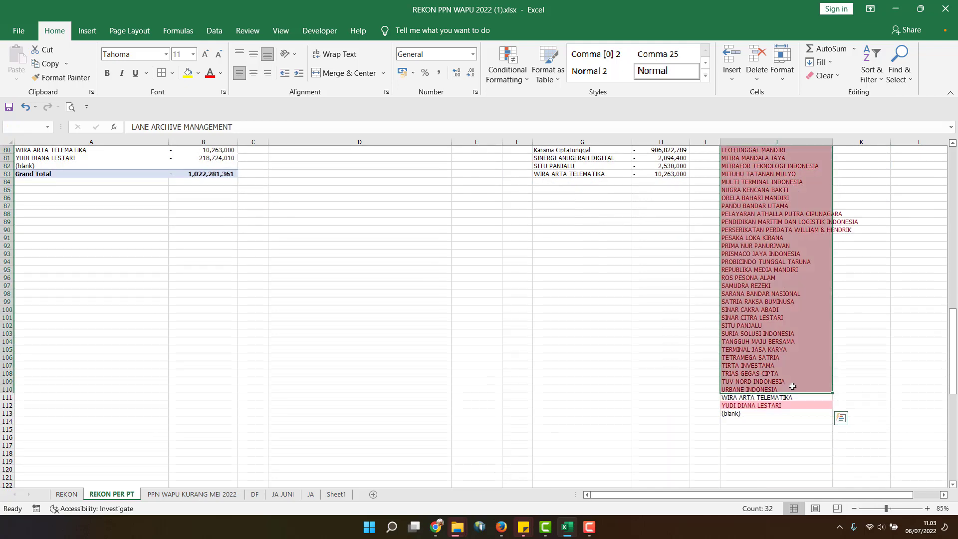
scroll(791, 385, "up", 7)
key("ctrl+minus")
key("Return")
left_click_drag(785, 325, 798, 336)
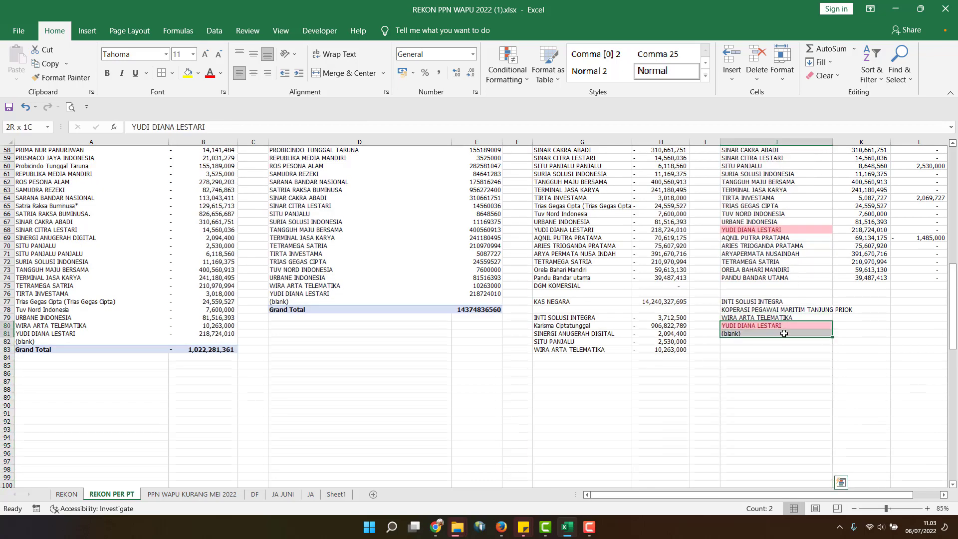
key("Delete")
- Copy the VLOOKUP formula from K71 into K77, K78 and K79 for the three added DF vendors
left_click(859, 253)
key("ctrl+c")
left_click(858, 302)
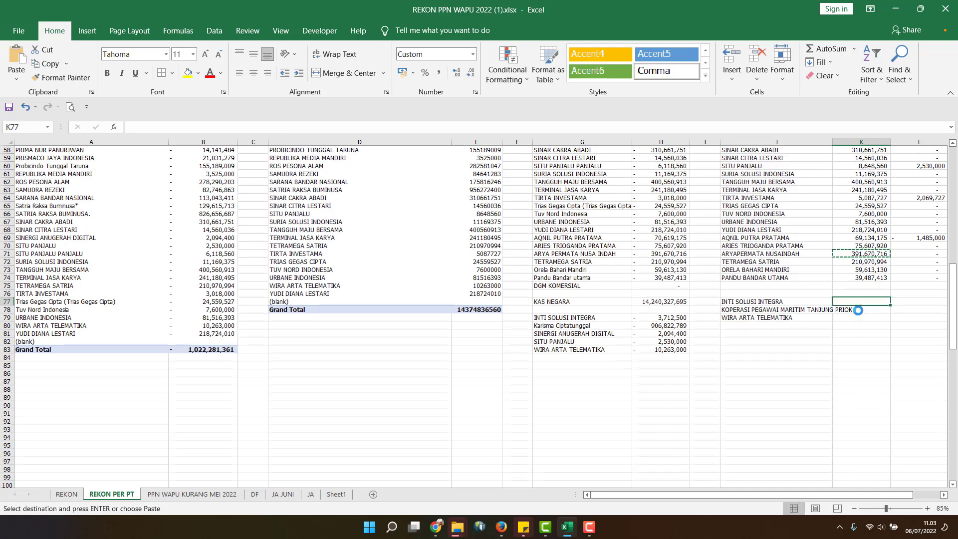
key("ctrl+v")
left_click(859, 312)
key("ctrl+v")
left_click(860, 318)
key("ctrl+v")
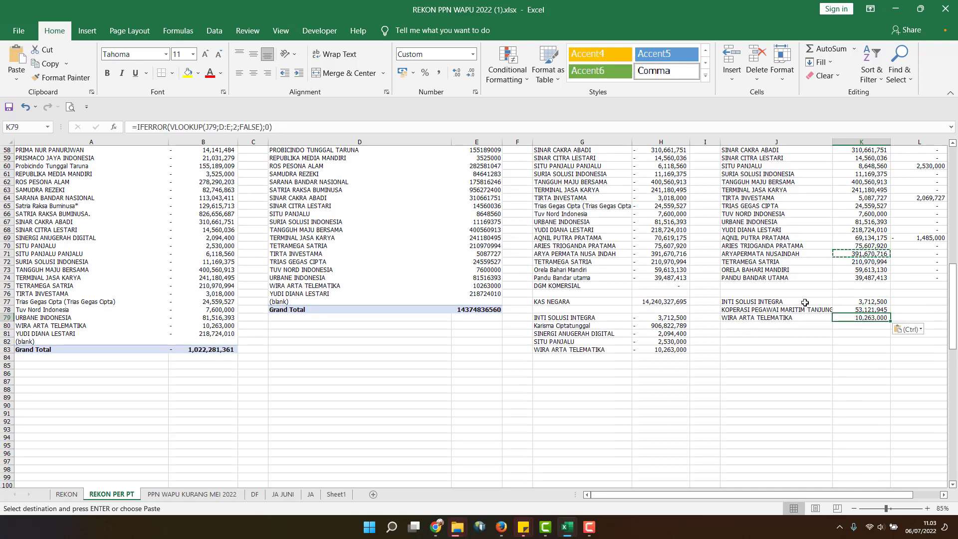
- Move the added DF vendors and their PPN amounts to row 79 for INTI SOLUSI INTEGRA, 82 for KOPERASI PEGAWAI MARITIM and 83 for WIRA ARTA TELEMATIKA
left_click_drag(804, 302, 819, 322)
left_click(792, 334)
left_click(846, 334, "shift")
left_click(786, 340)
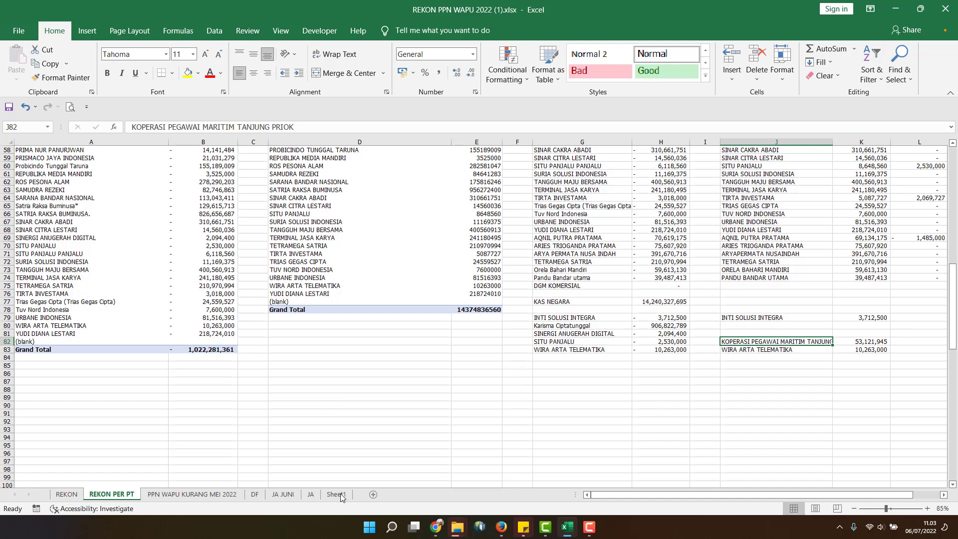
- Filter the PT column on the DF sheet to vendors containing MARITIM
left_click(254, 494)
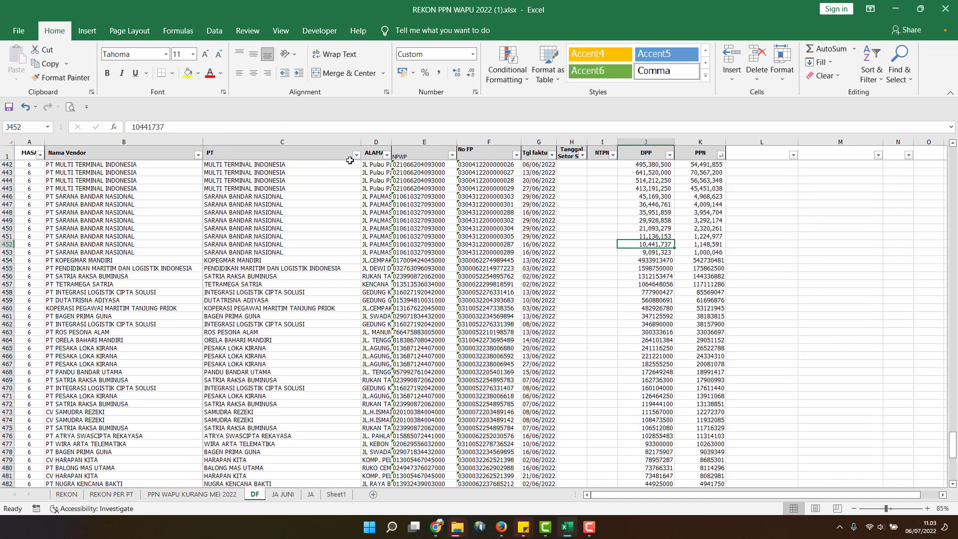
left_click(303, 276)
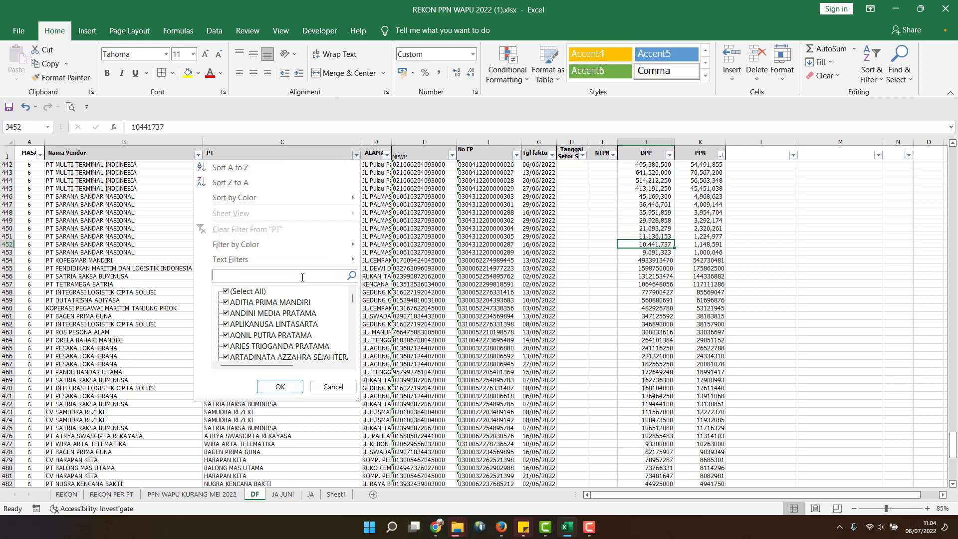
type("MARITIM")
key("Return")
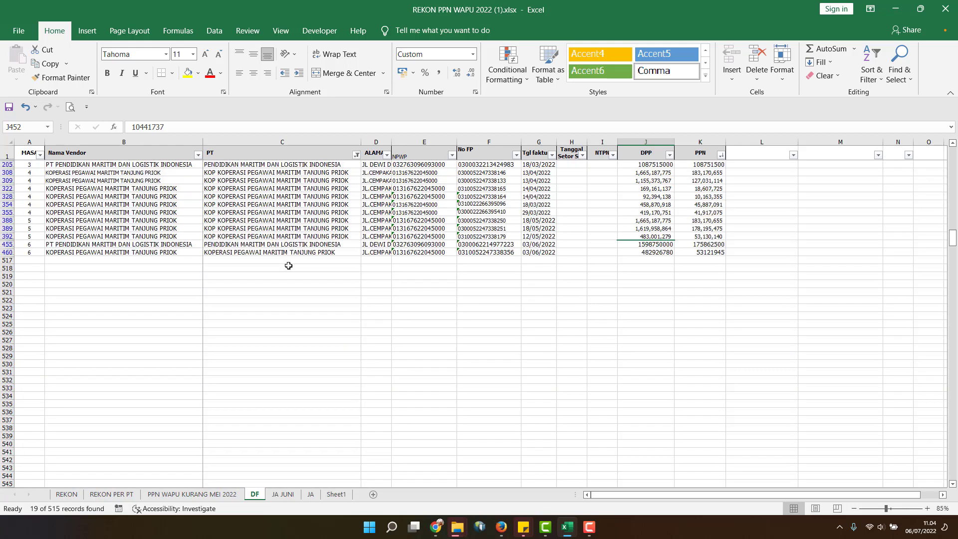
- Replace the PT name in row 460 of the DF sheet with KOP KOPERASI PEGAWAI MARITIM TANJUNG PRIOK, copied from C14
scroll(327, 209, "up", 1)
scroll(325, 233, "up", 2)
left_click(313, 189)
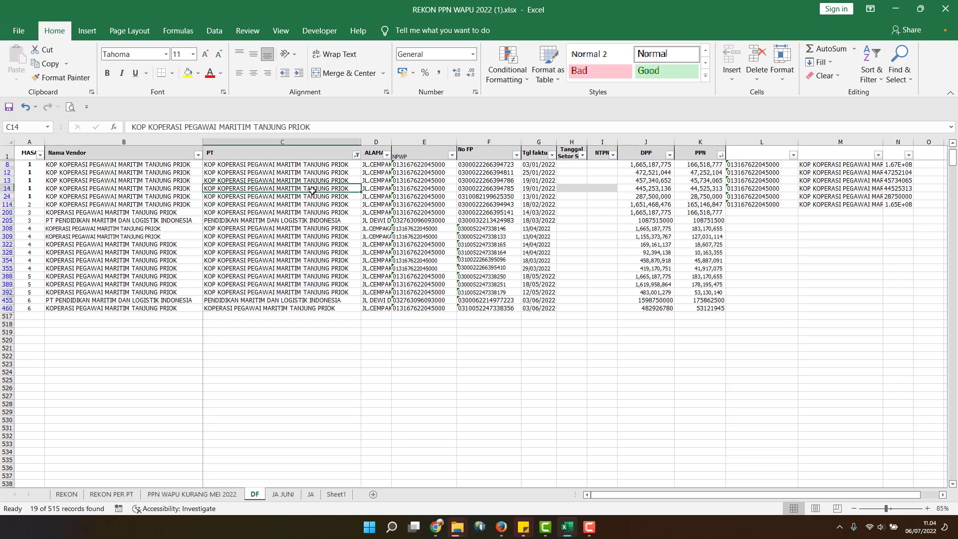
key("ctrl+c")
left_click(319, 308)
key("ctrl+v")
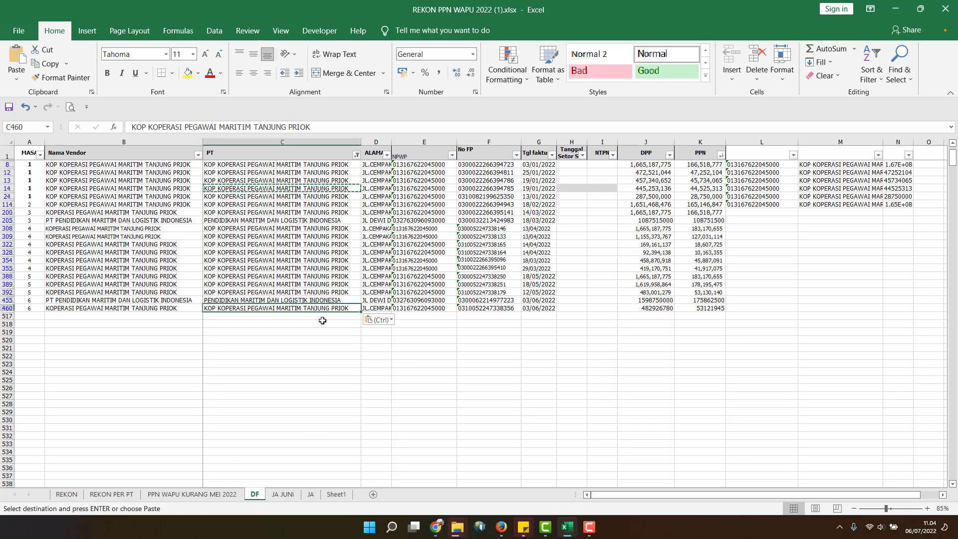
- Refresh the DF pivot on REKON PER PT and clear the KOPERASI PEGAWAI MARITIM TANJUNG PRIOK entry in J82:K82
left_click(111, 494)
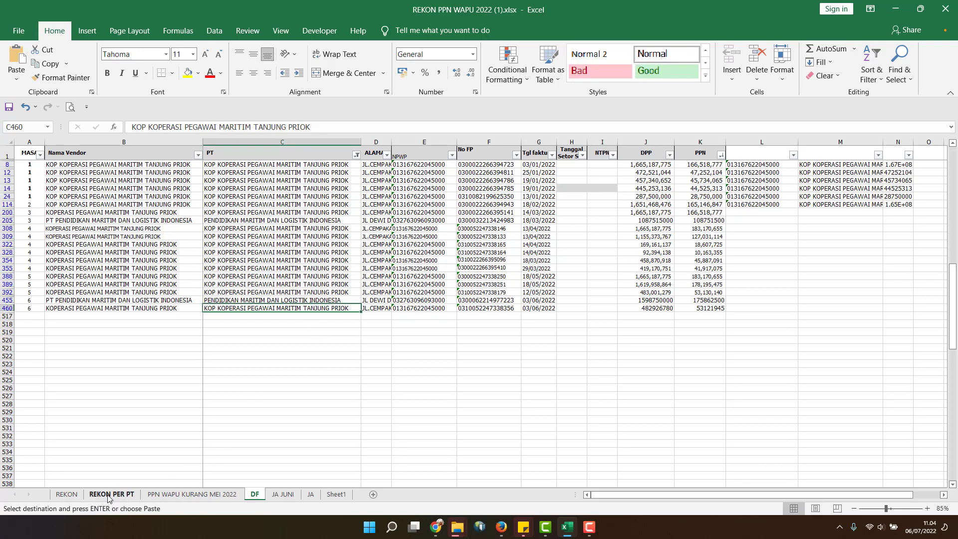
right_click(335, 278)
left_click(378, 345)
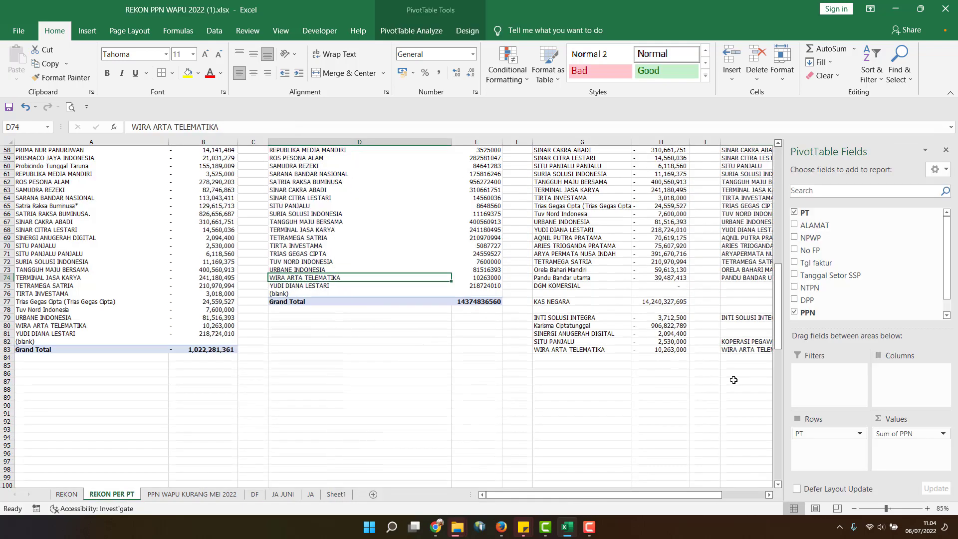
left_click(732, 381)
left_click_drag(826, 343, 860, 341)
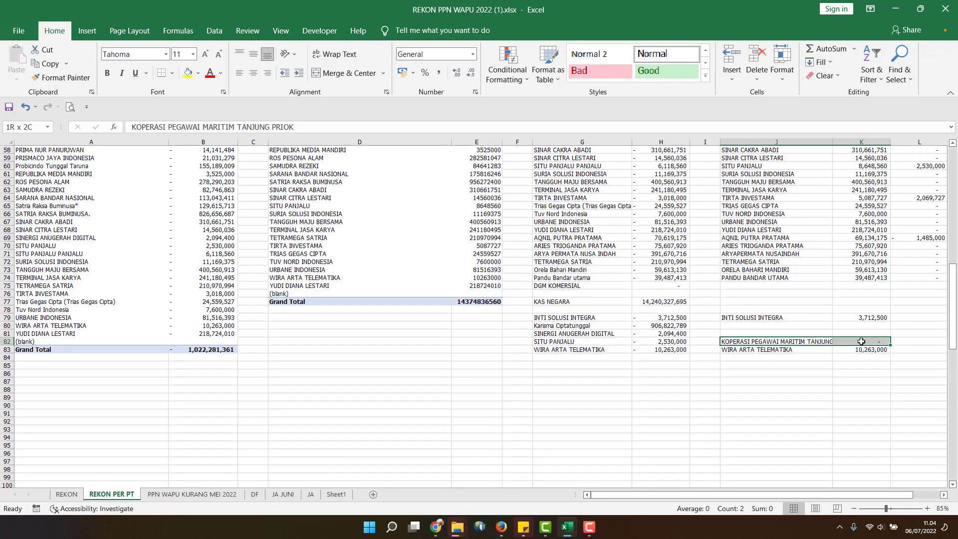
key("Delete")
scroll(757, 397, "up", 3)
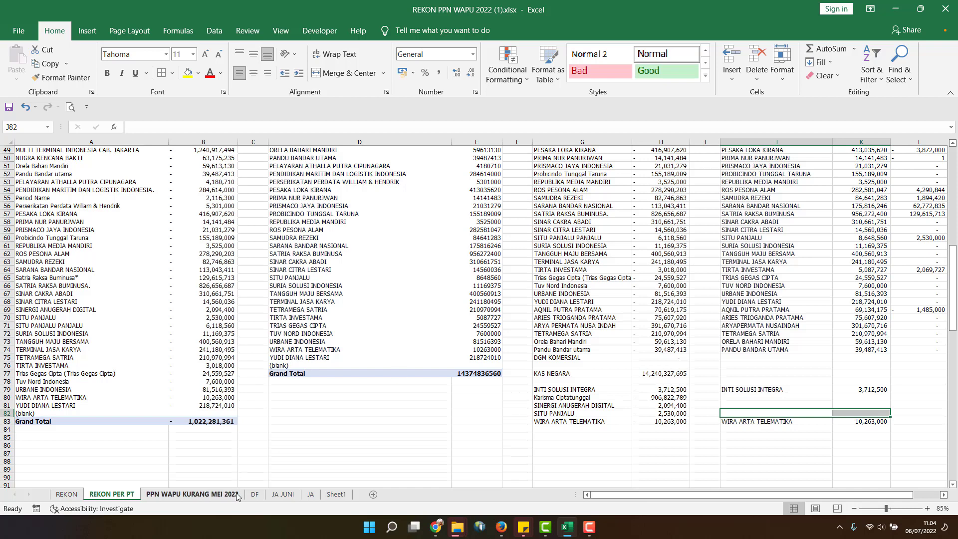
- Filter the PT column on the JA sheet to vendors containing SITU P
left_click(310, 493)
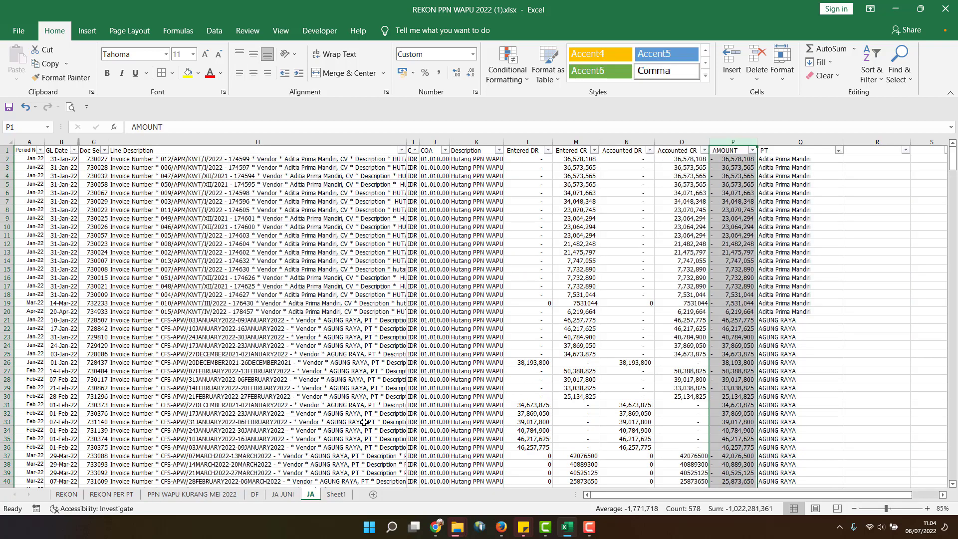
left_click(784, 175)
left_click(839, 149)
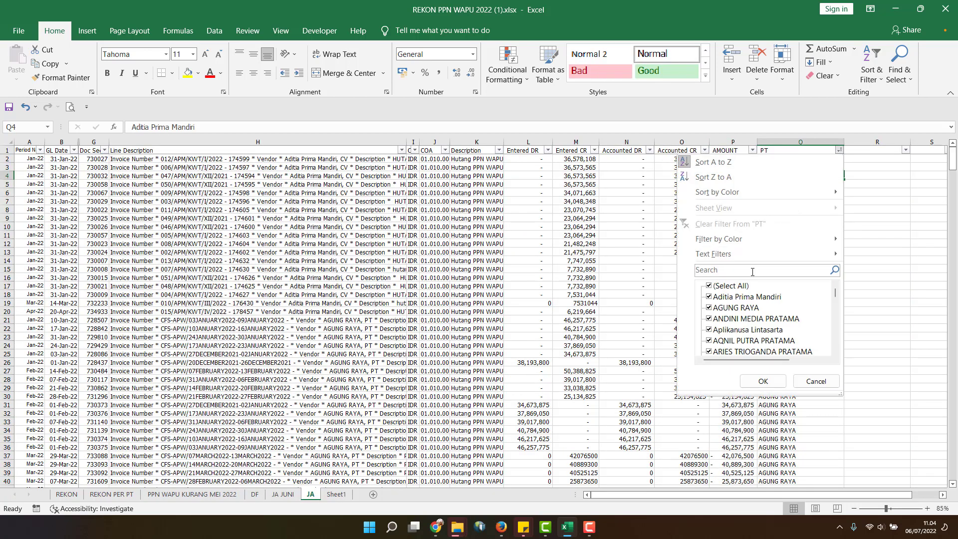
type("SITU P")
key("Return")
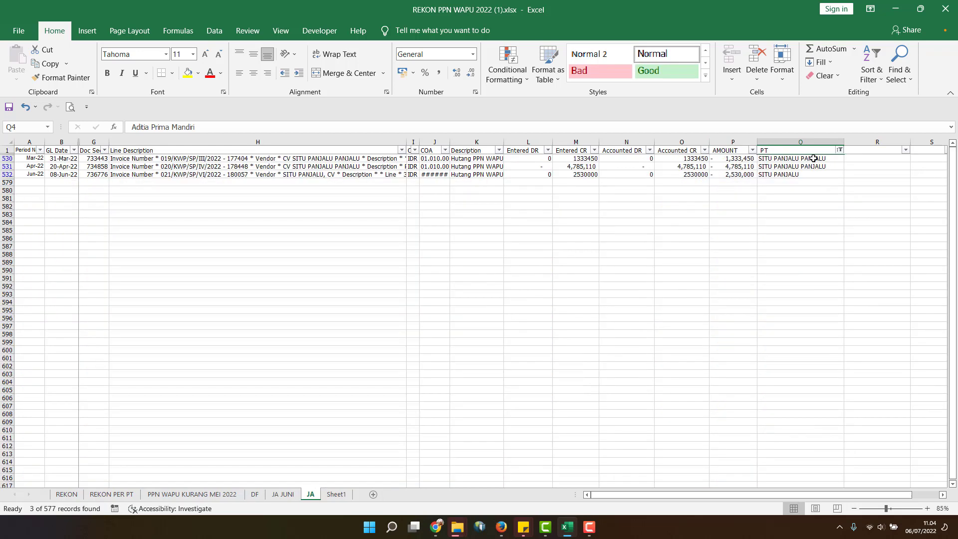
- Replace SITU PANJALU PANJALU with SITU PANJALU in the PT column of rows 530 and 531, copied from row 532
left_click(807, 166)
key("ctrl+c")
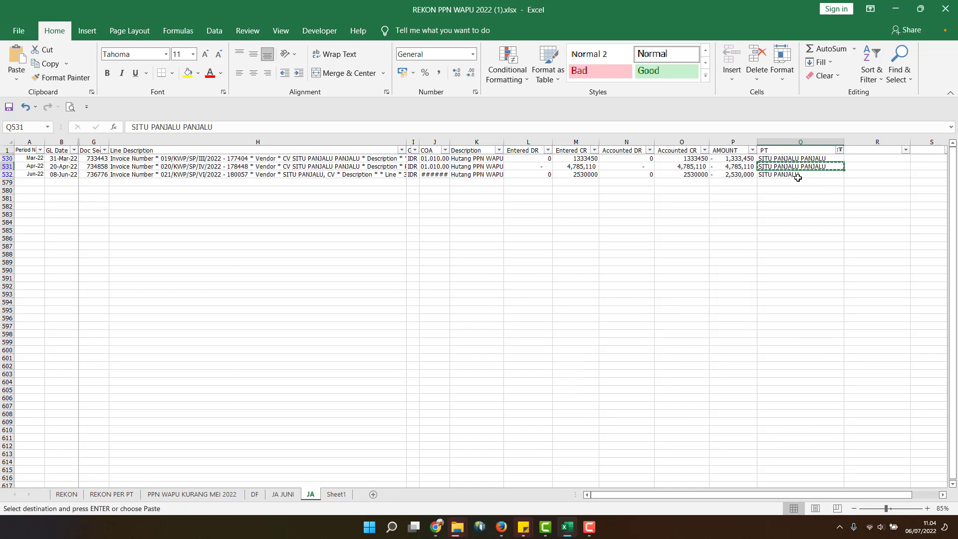
key("ctrl+v")
left_click(791, 174)
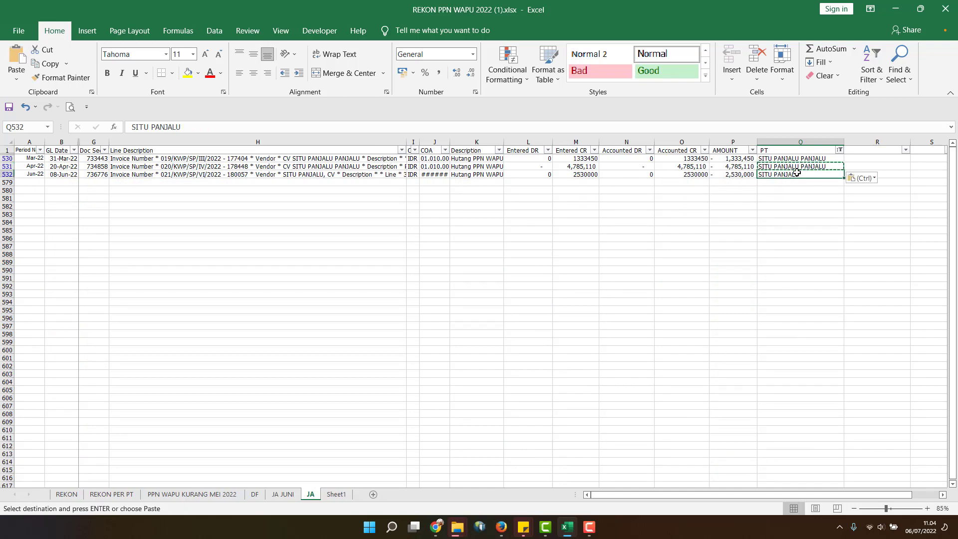
key("ctrl+c")
left_click(800, 166)
key("ctrl+v")
left_click(809, 157)
key("ctrl+v")
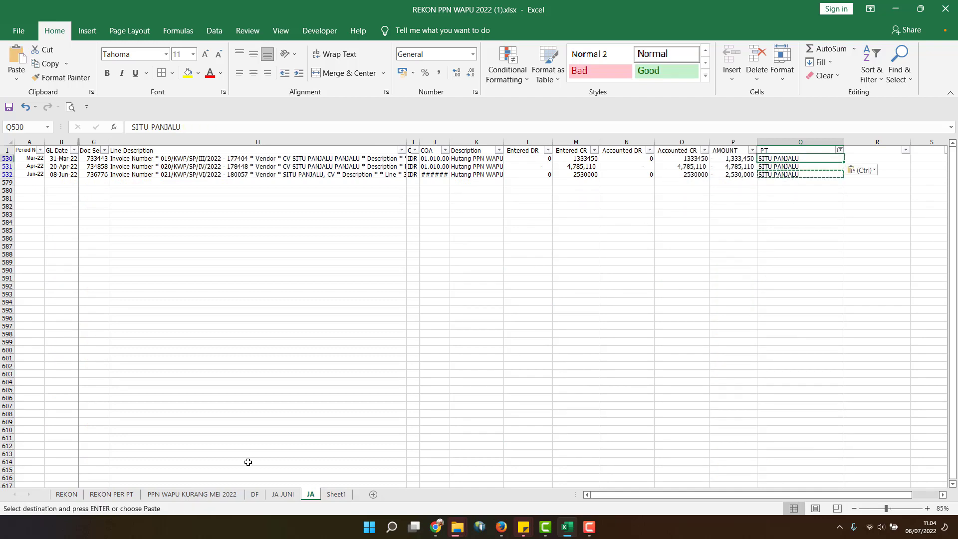
- Refresh the JA pivot on REKON PER PT to merge the SITU PANJALU amounts
left_click(255, 494)
left_click(111, 494)
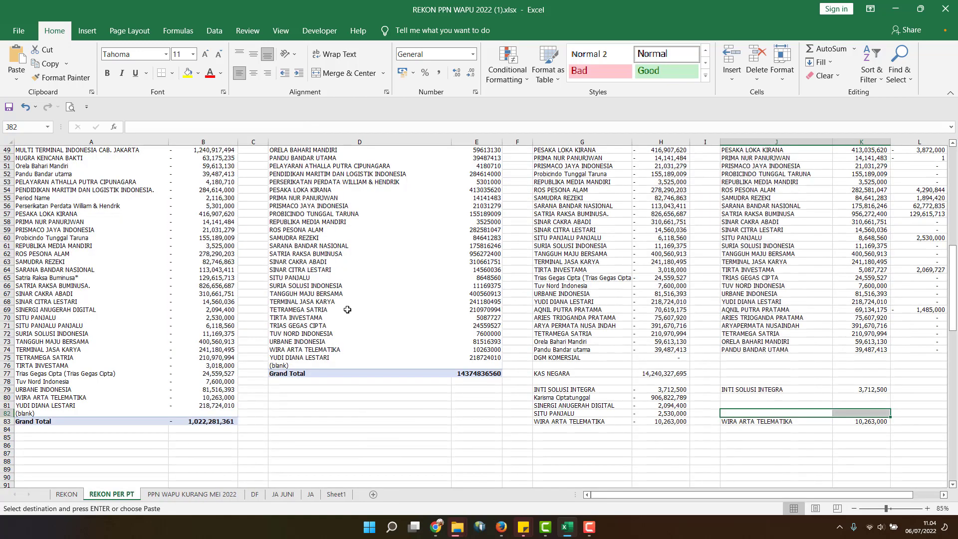
right_click(348, 310)
key("Escape")
key("Escape")
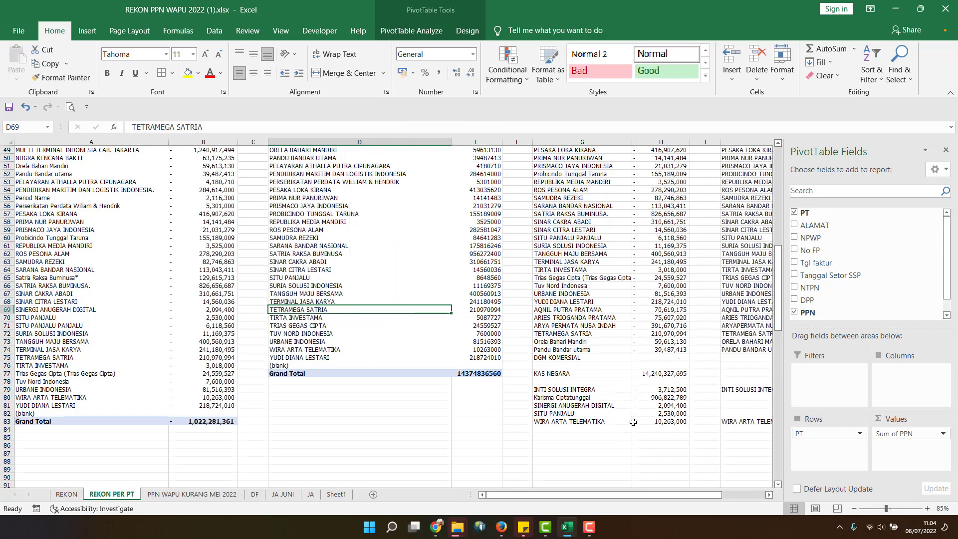
right_click(174, 285)
left_click(229, 359)
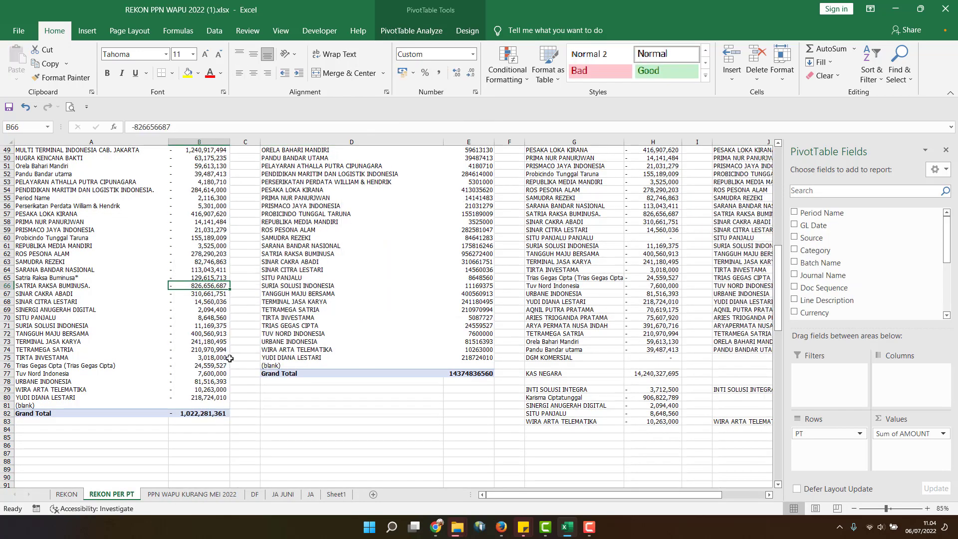
left_click(430, 456)
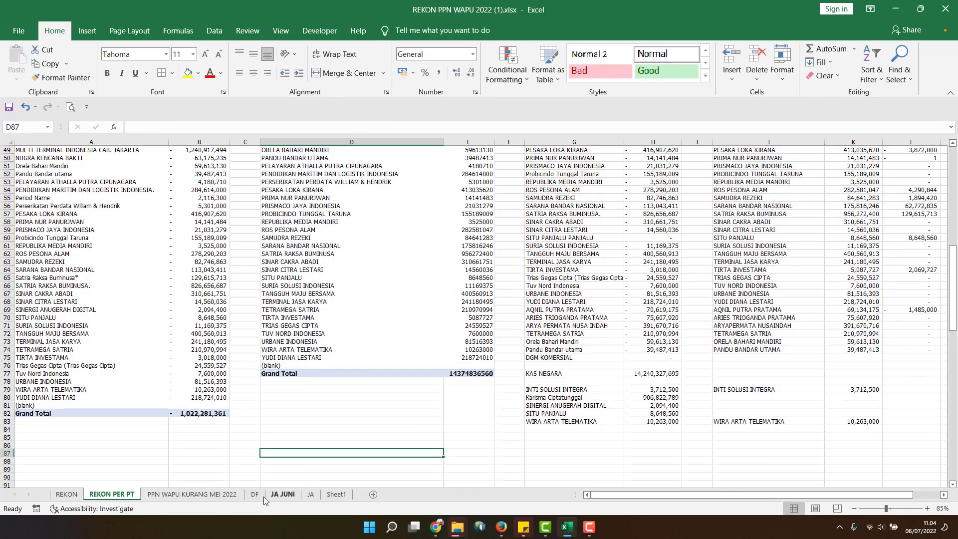
- Filter the PT column on the JA sheet to vendors containing SATRIA R
left_click(312, 495)
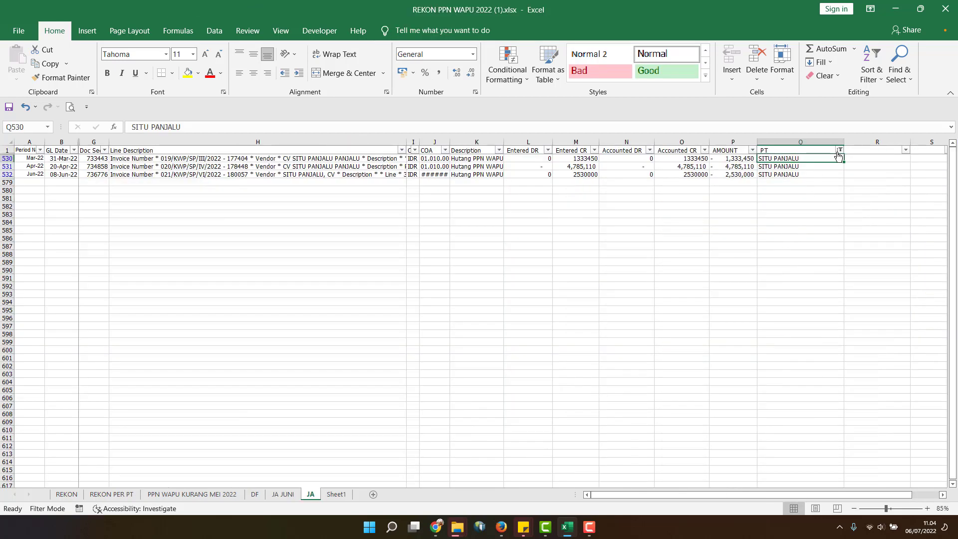
left_click(840, 150)
left_click(762, 269)
type("SATRIA R")
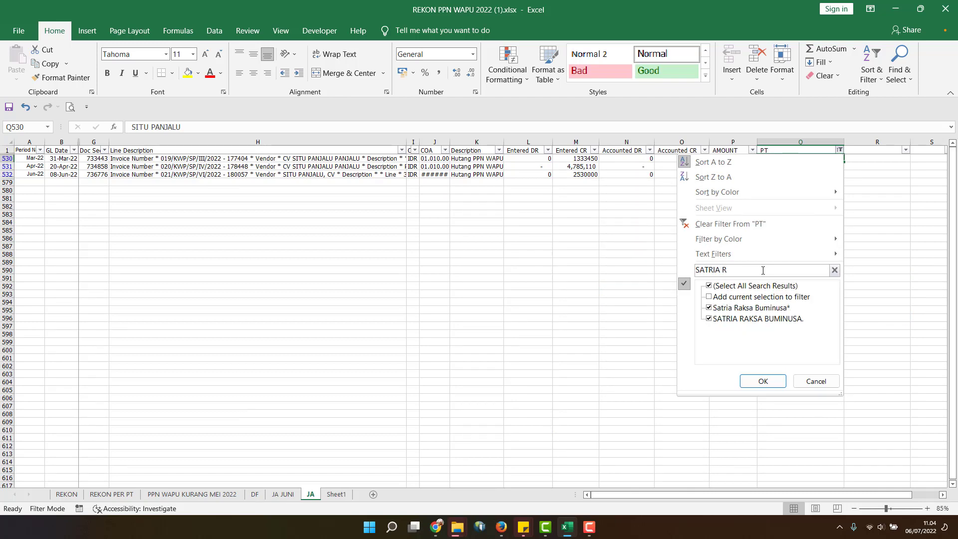
key("Return")
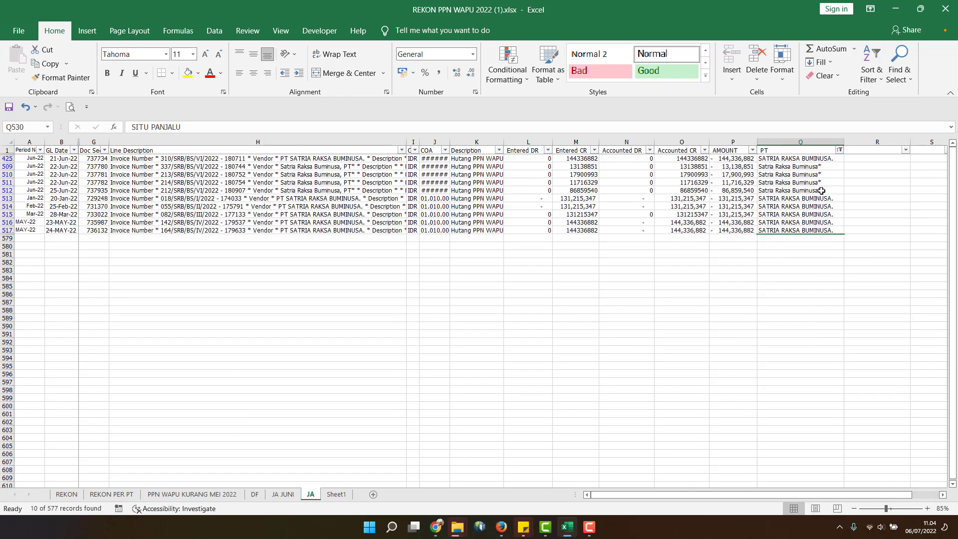
- Copy the name SATRIA RAKSA BUMINUSA. over the Satria Raksa Buminusa* entries in the filtered PT column
left_click(812, 215)
key("ctrl+c")
left_click_drag(812, 190, 818, 162)
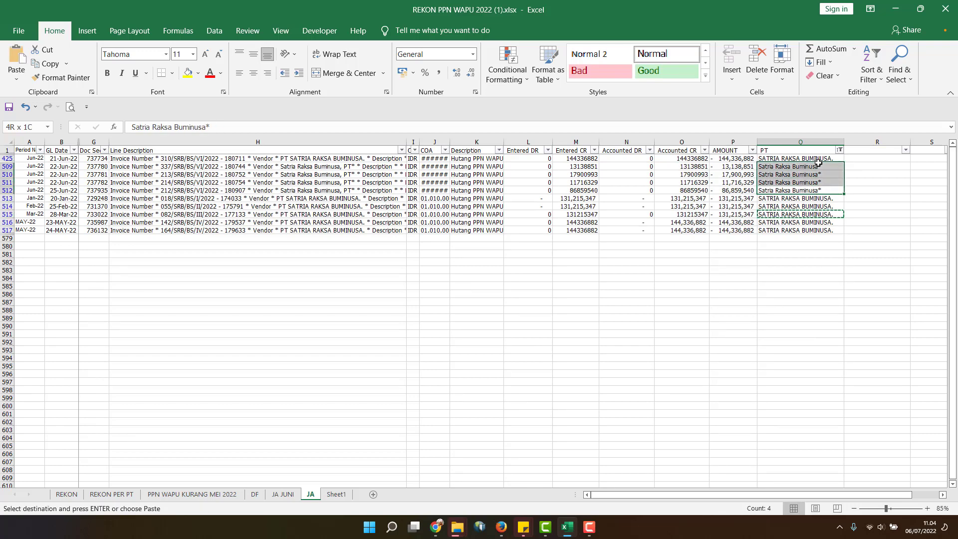
key("ctrl+v")
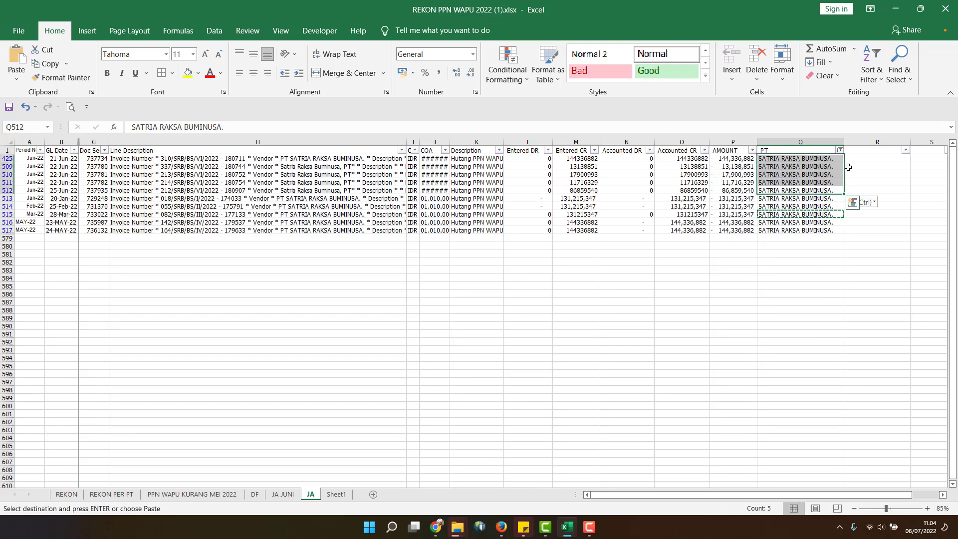
- Refresh both the DF and the JA pivots on REKON PER PT
left_click(112, 494)
right_click(315, 310)
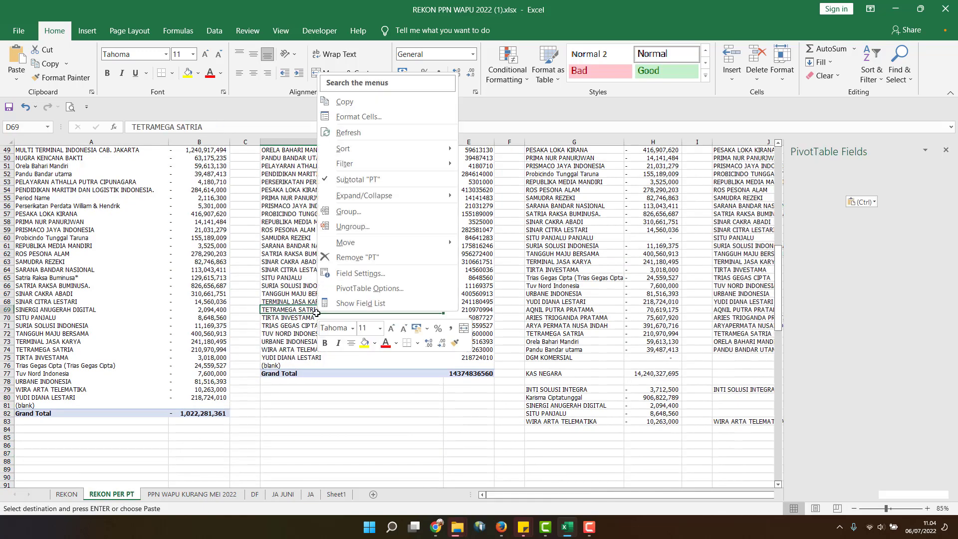
left_click(366, 132)
left_click(199, 254)
right_click(209, 263)
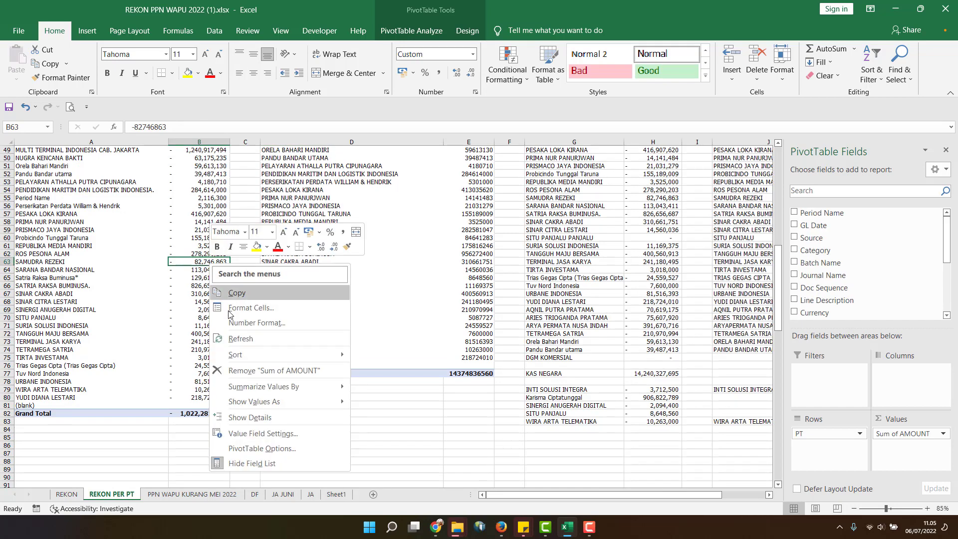
left_click(231, 339)
left_click(336, 438)
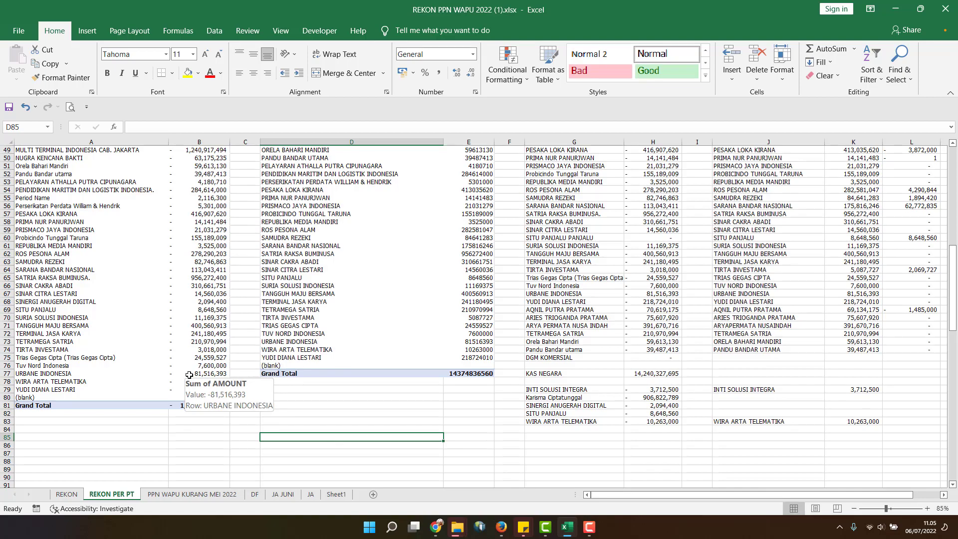
- Review the refreshed pivots against the JA and DF reconciliation lists and their differences
scroll(189, 375, "up", 2)
scroll(189, 375, "up", 8)
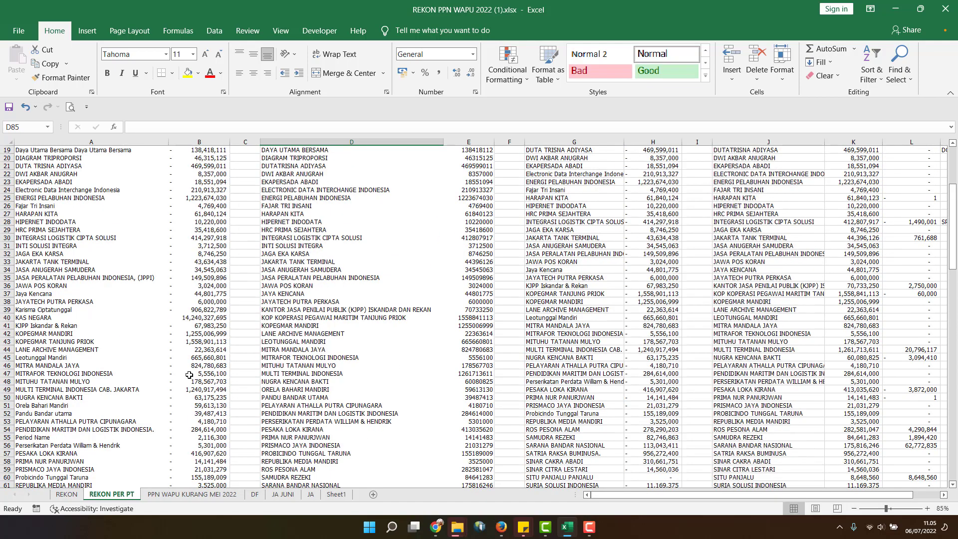
scroll(631, 388, "down", 15)
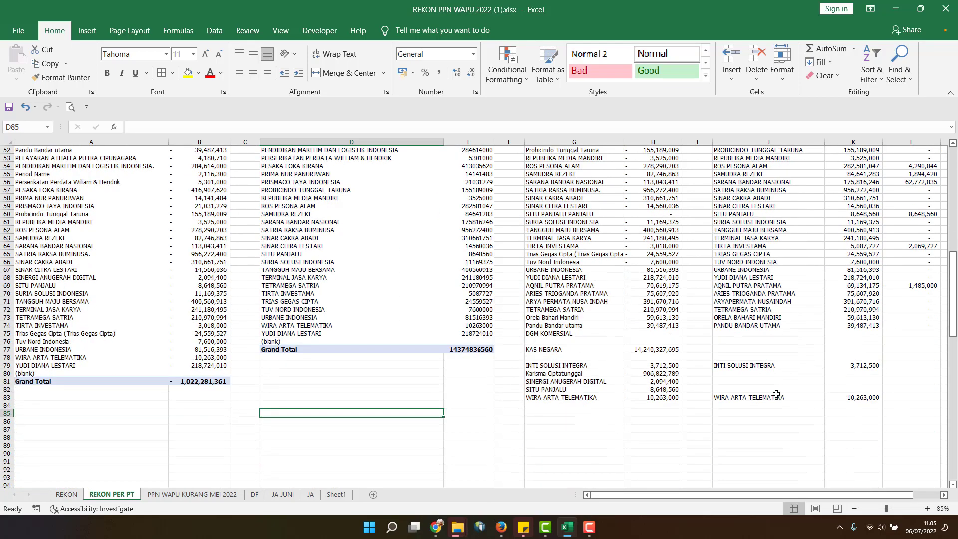
scroll(779, 393, "up", 17)
scroll(772, 393, "up", 4)
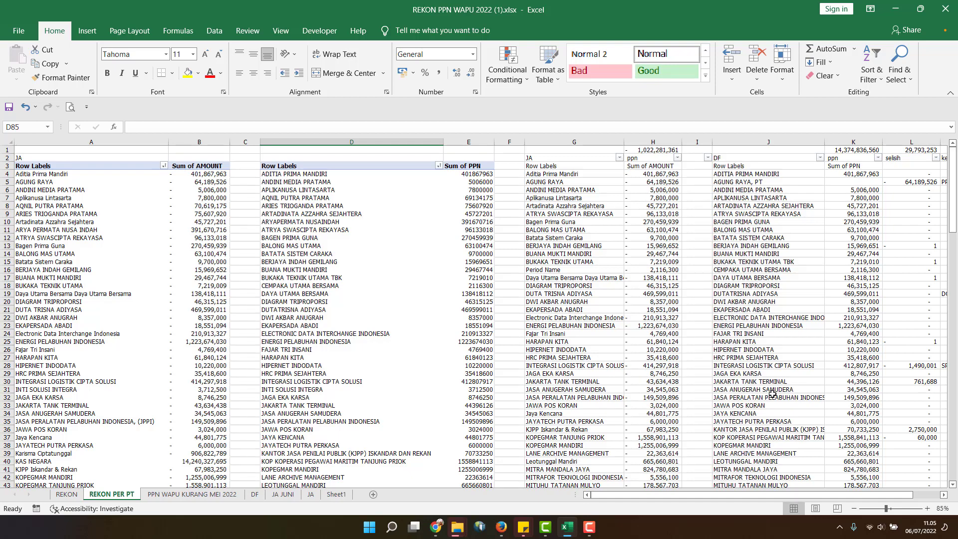
scroll(772, 394, "down", 11)
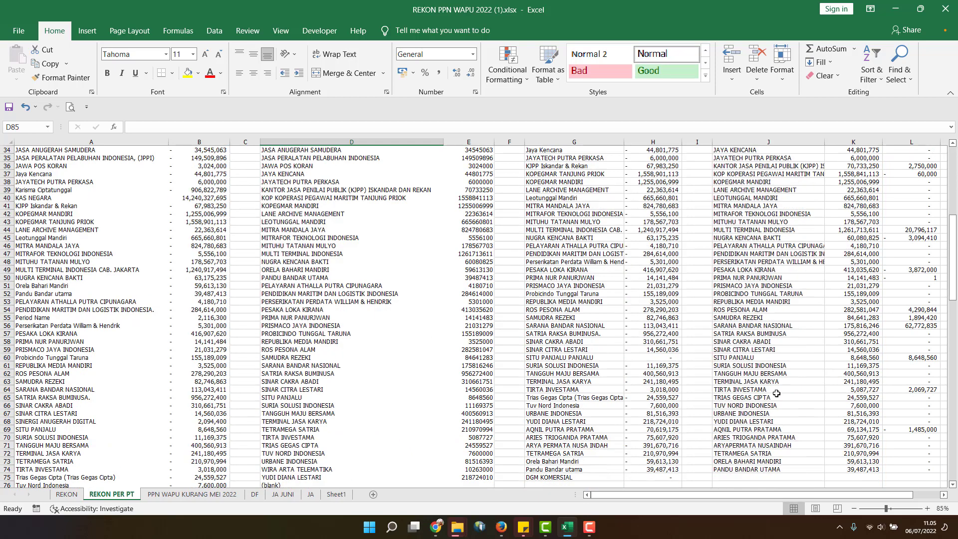
scroll(776, 393, "down", 5)
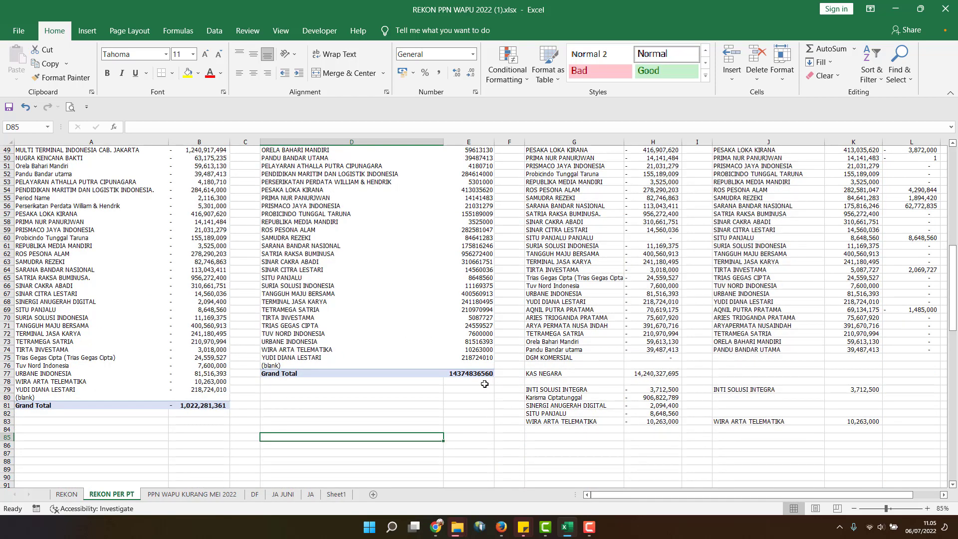
- Format the DF pivot's Sum of PPN column with thousands separators and no decimals, and narrow column D
left_click(472, 142)
left_click(439, 73)
left_click(470, 73)
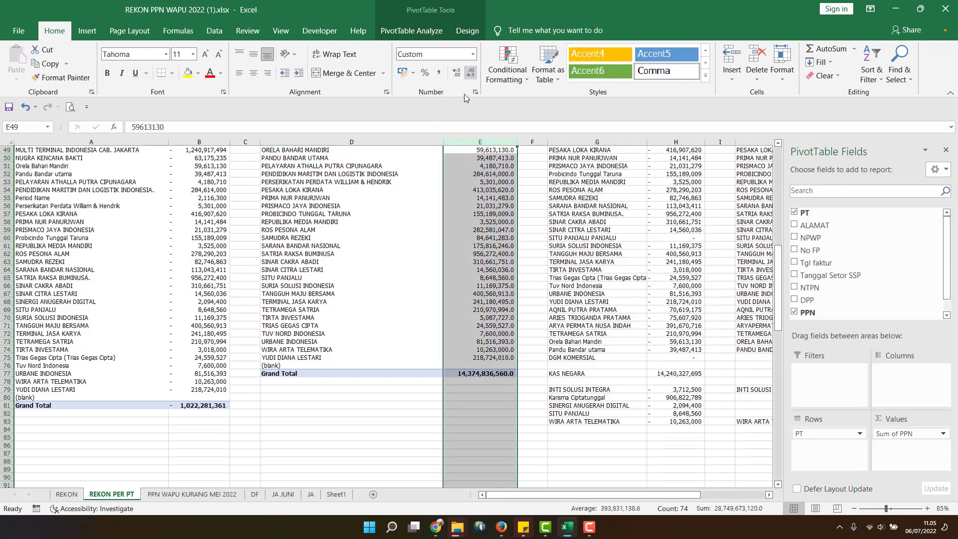
left_click(471, 73)
left_click_drag(443, 141, 390, 142)
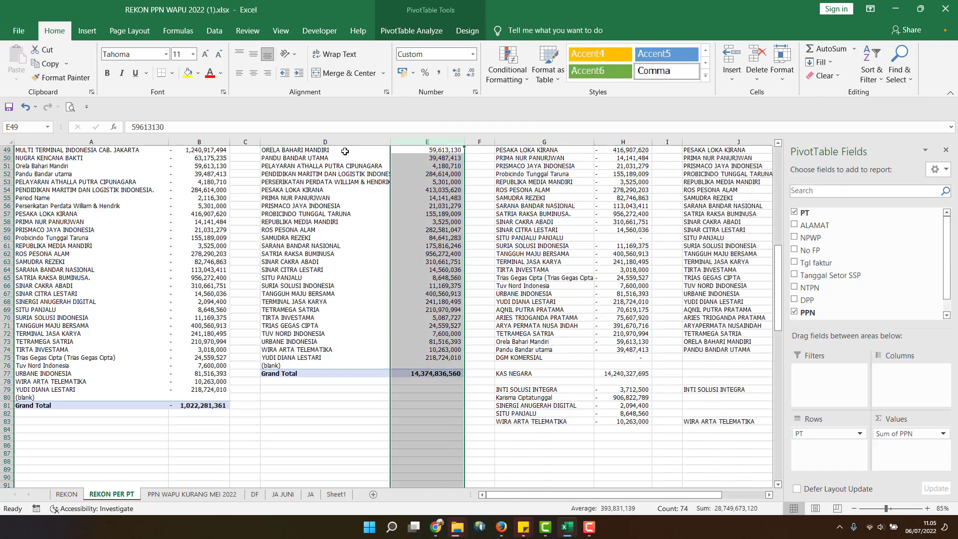
- Reference the JA reconciliation total in H1 from cell B82, directly below the JA pivot's Grand Total
left_click(209, 416)
type("=")
scroll(399, 405, "up", 16)
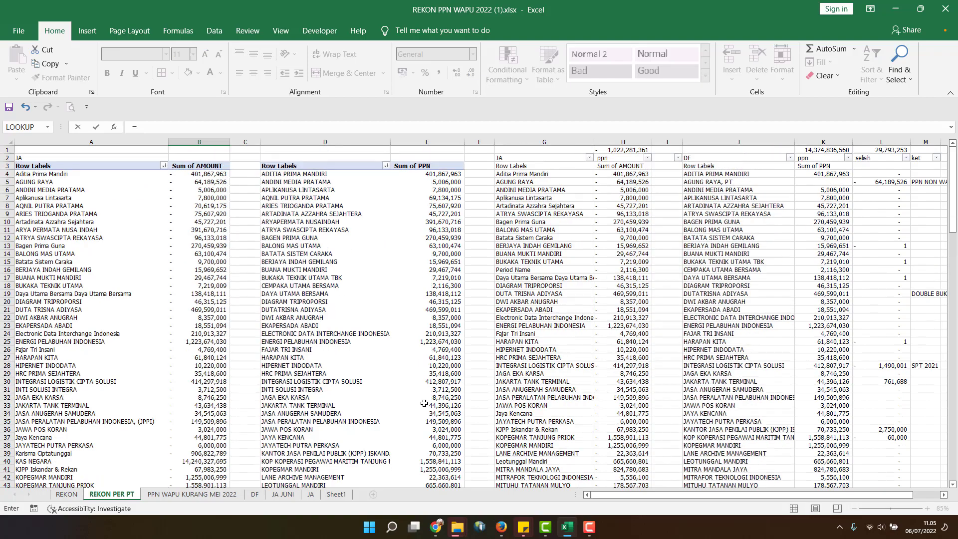
left_click(631, 150)
key("Return")
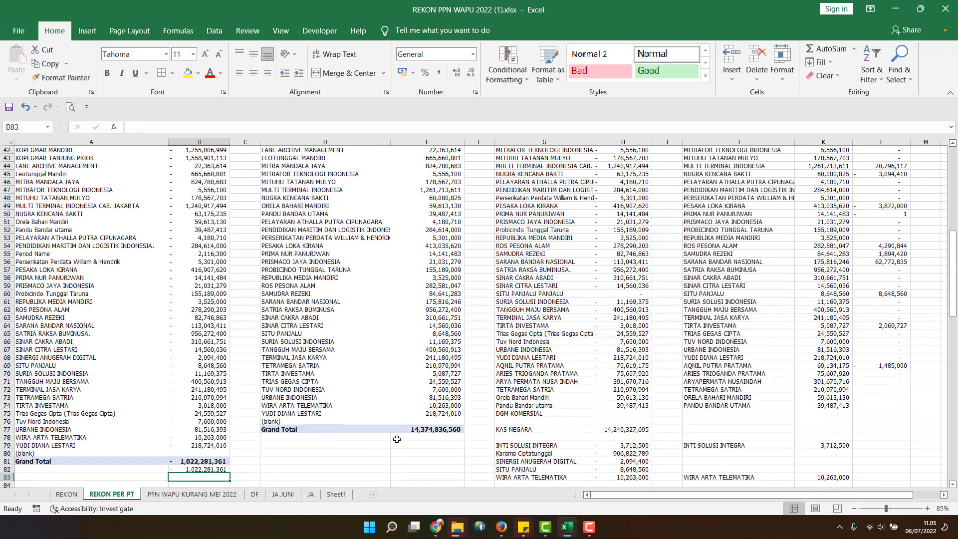
- Reference the DF reconciliation total in K1 from cell E78, directly below the DF pivot's Grand Total
left_click(424, 438)
type("=")
scroll(588, 428, "up", 3)
scroll(587, 428, "up", 13)
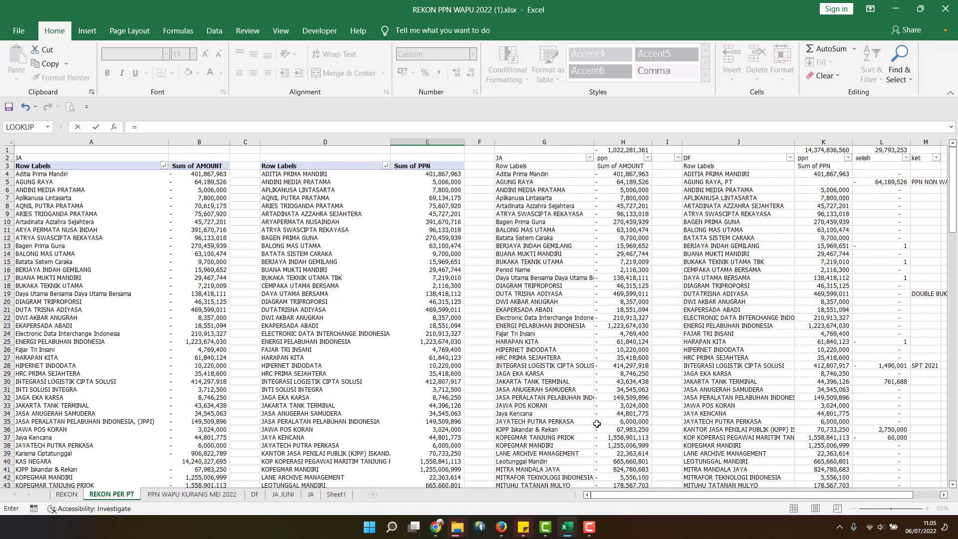
left_click(829, 150)
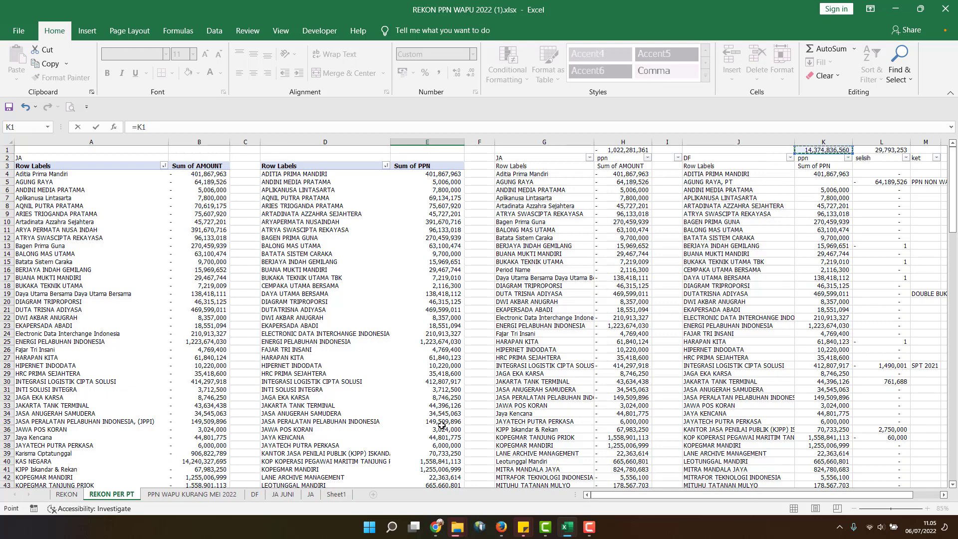
key("Return")
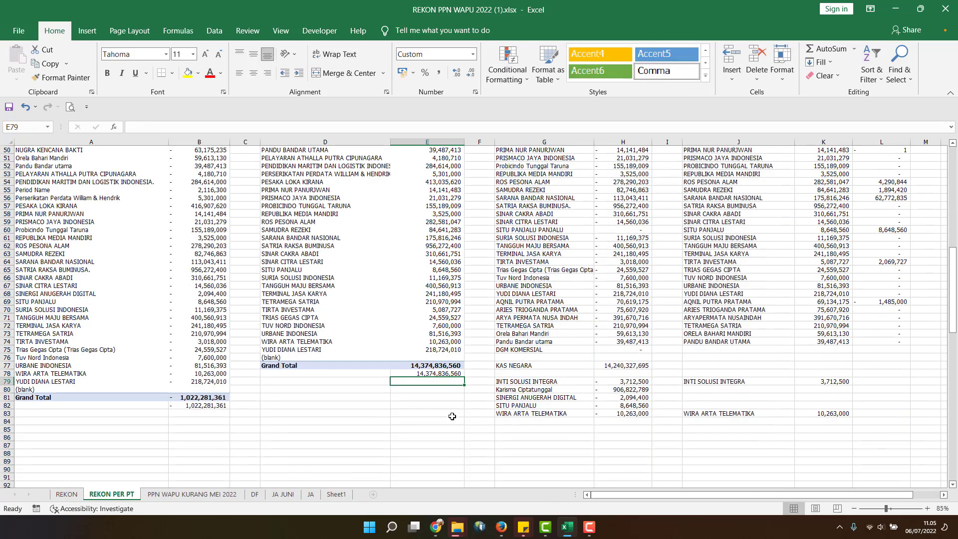
- Calculate the DF check in E81 by subtracting E78 from the DF pivot's Grand Total in E77
left_click(446, 397)
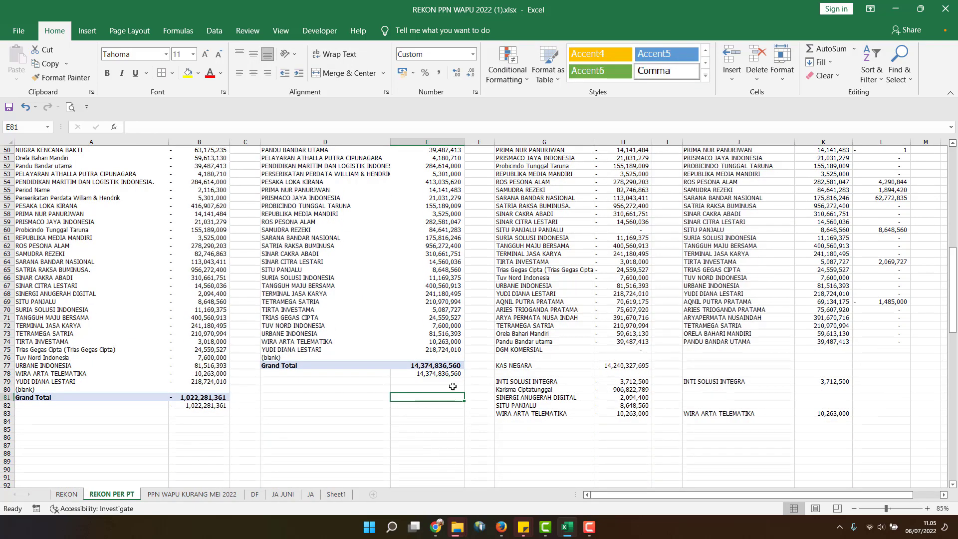
type("=")
left_click(442, 367)
type("-")
left_click(440, 374)
key("Return")
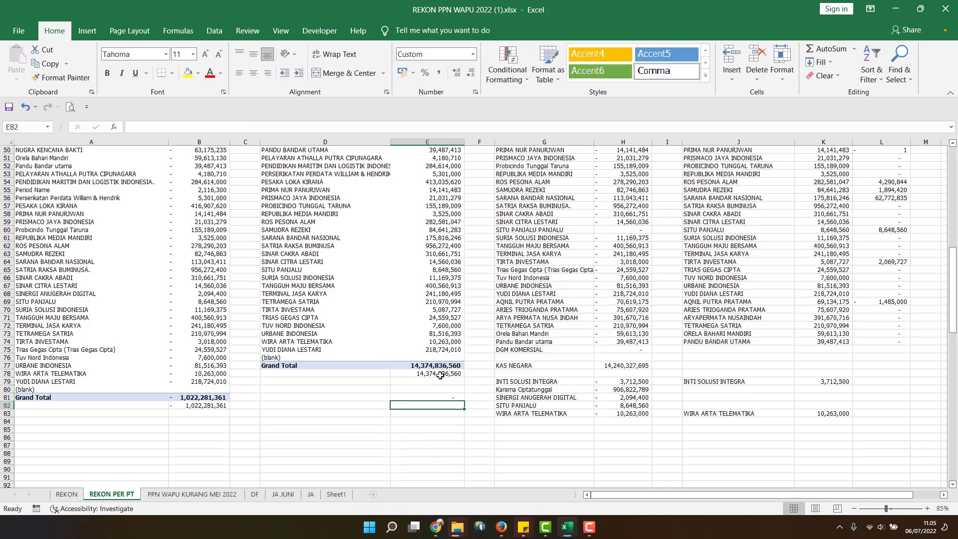
- Calculate the JA check in B84 by subtracting B82 from the JA pivot's Grand Total in B81
left_click(210, 423)
type("=")
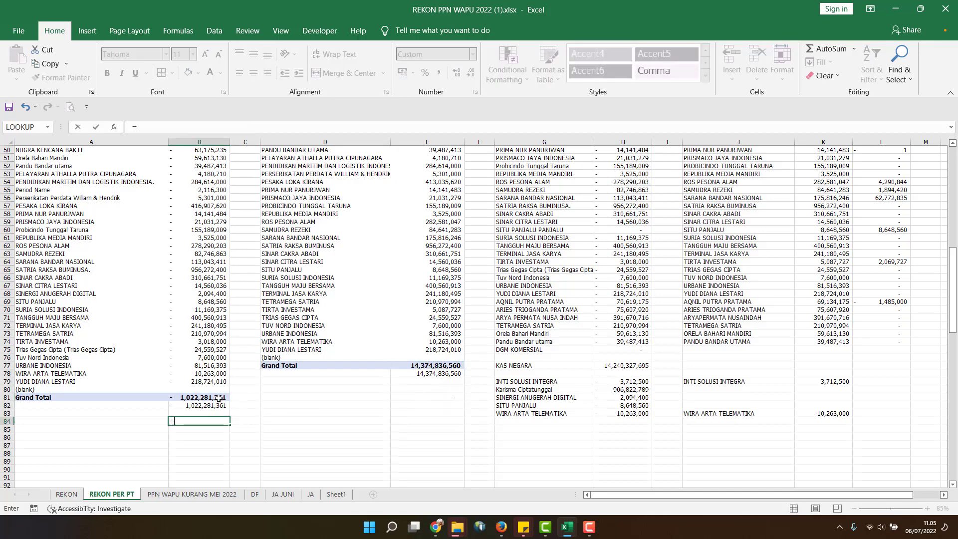
left_click(214, 397)
type("-")
left_click(214, 406)
key("Return")
- Label both check results OK, in A84 for JA and D81 for DF
left_click(150, 420)
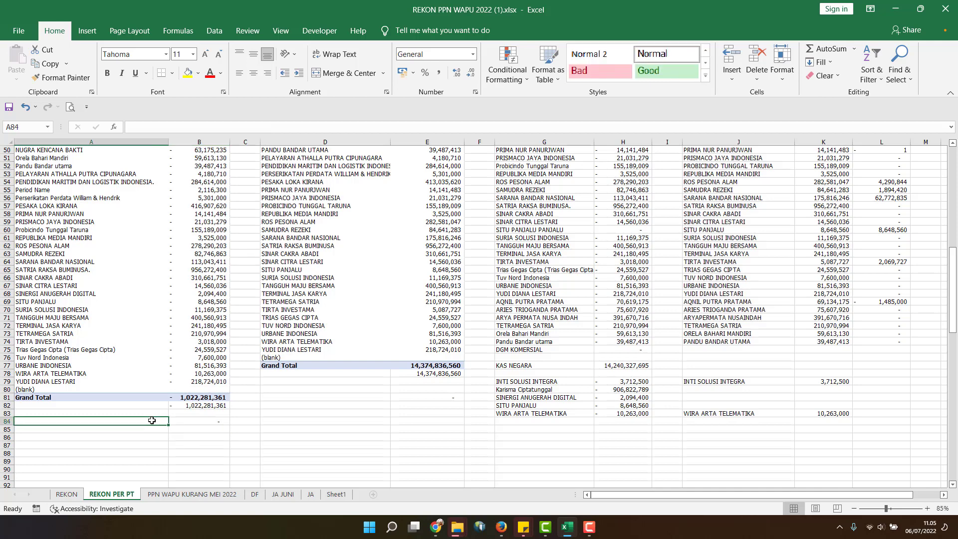
type("OK")
left_click(366, 398)
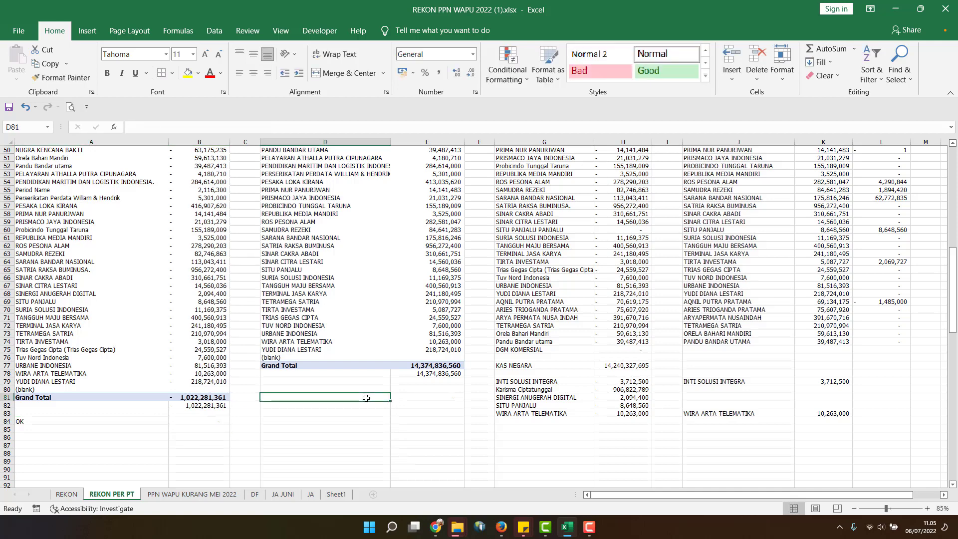
type("OK")
left_click(273, 410)
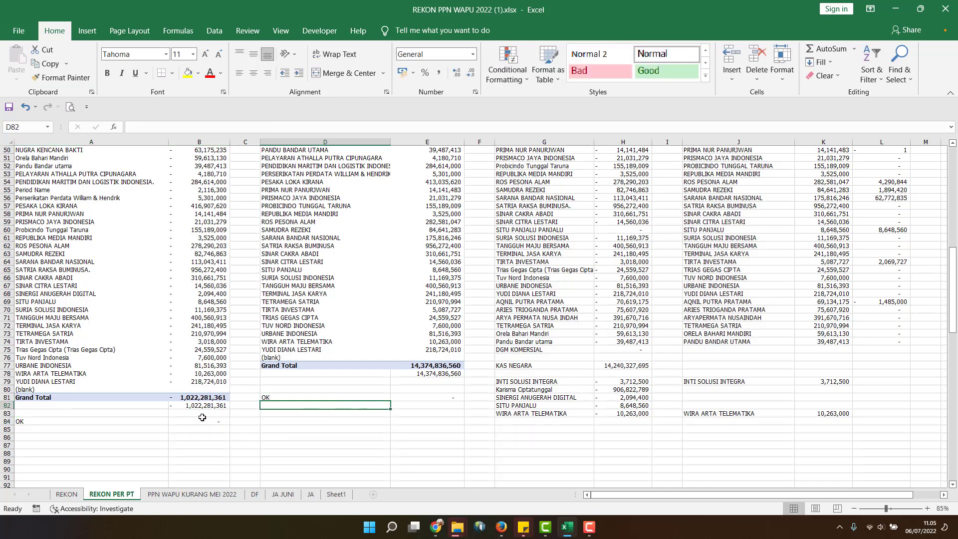
- Clear the check cells D81:E81 and A84:B84 and the total references in B82 and E78
left_click_drag(419, 397, 349, 395)
key("Delete")
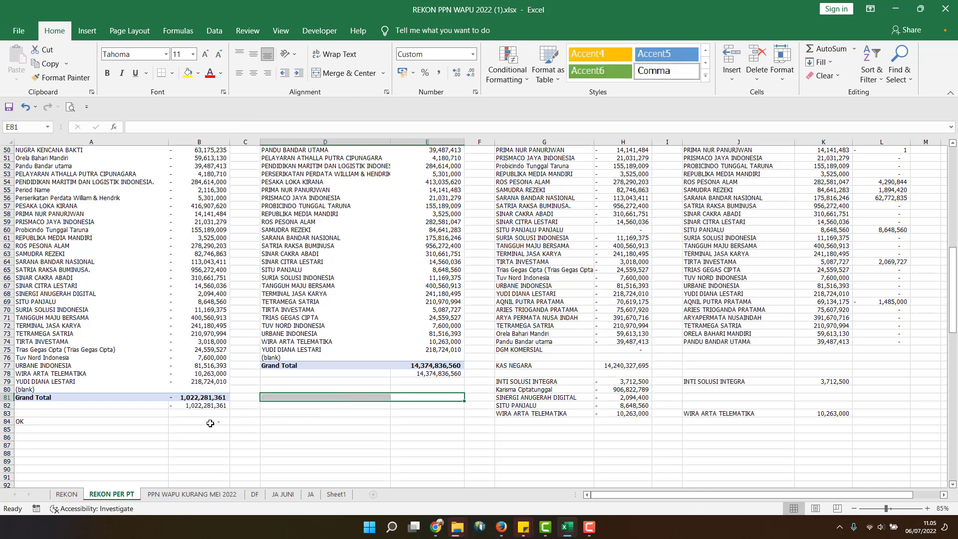
left_click_drag(211, 423, 99, 422)
key("Delete")
left_click(209, 406)
key("Delete")
left_click(439, 375)
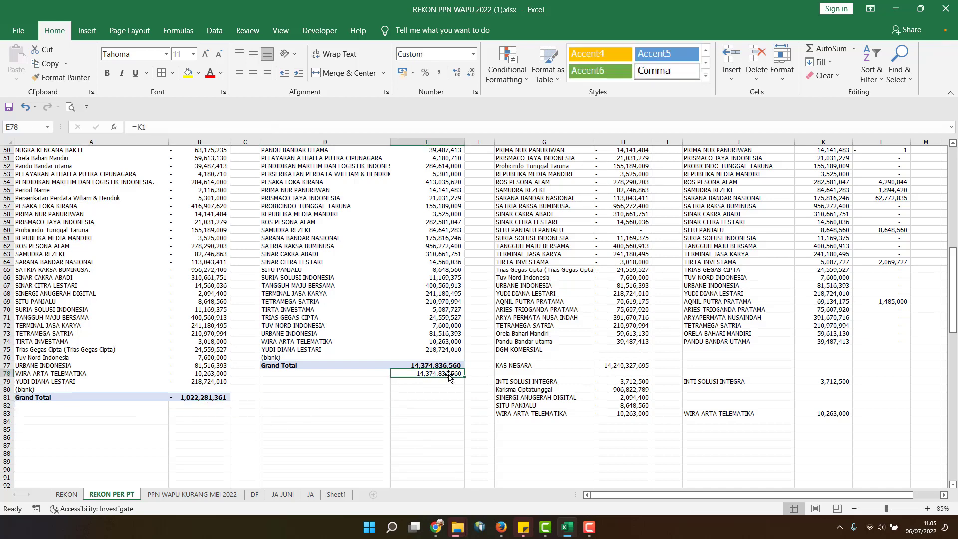
key("Delete")
- Move the JA entry SITU PANJALU from row 82 over SITU PANJALU PANJALU in row 60, and refill the difference formula from L58 to L74
left_click(746, 397)
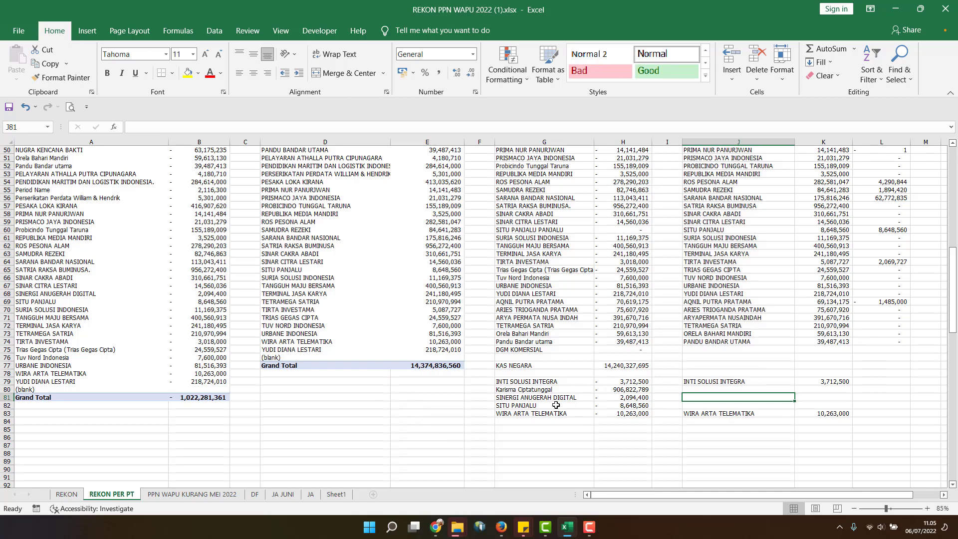
left_click_drag(555, 405, 613, 228)
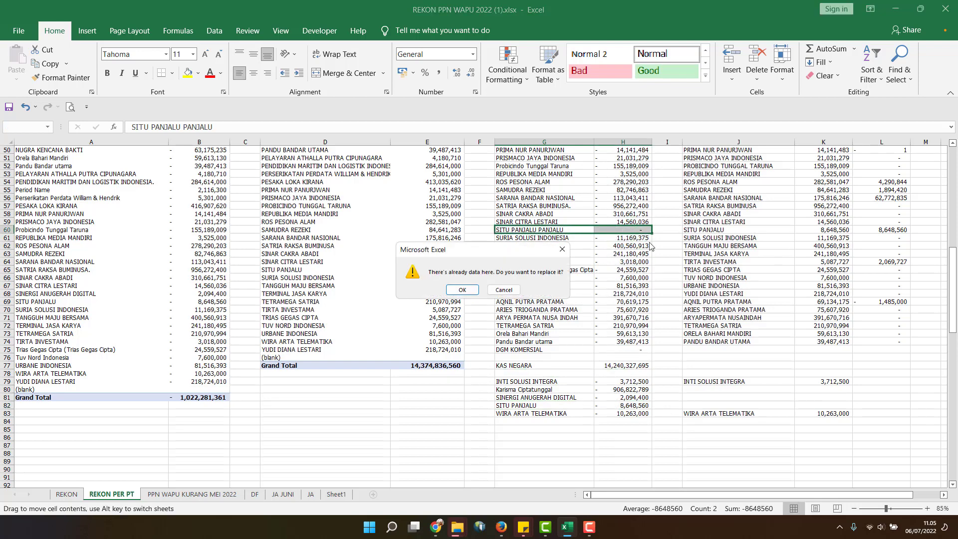
left_click(462, 292)
left_click(881, 214)
left_click_drag(910, 218, 908, 343)
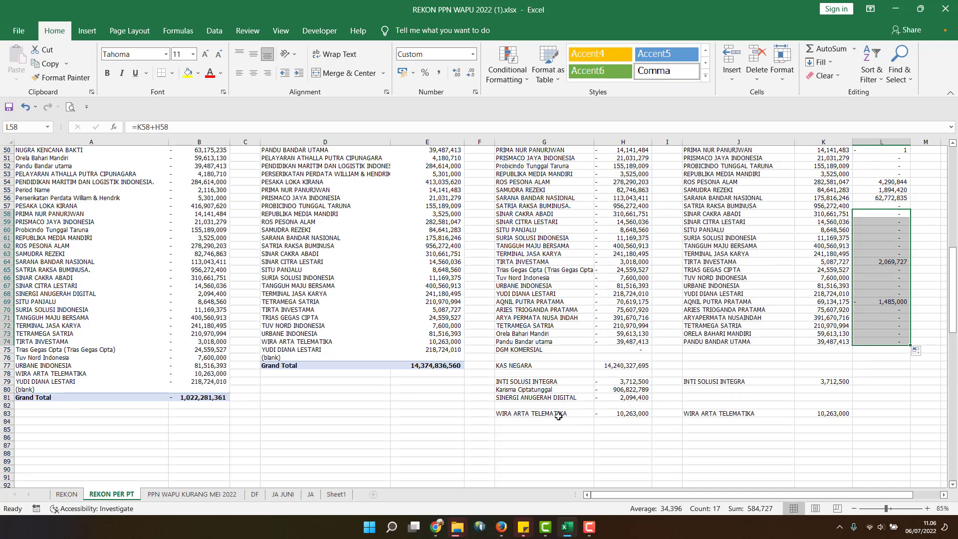
- Move the WIRA ARTA TELEMATIKA entries in G83:K83 up into the empty row 82
left_click_drag(558, 415, 823, 415)
left_click_drag(745, 417, 745, 409)
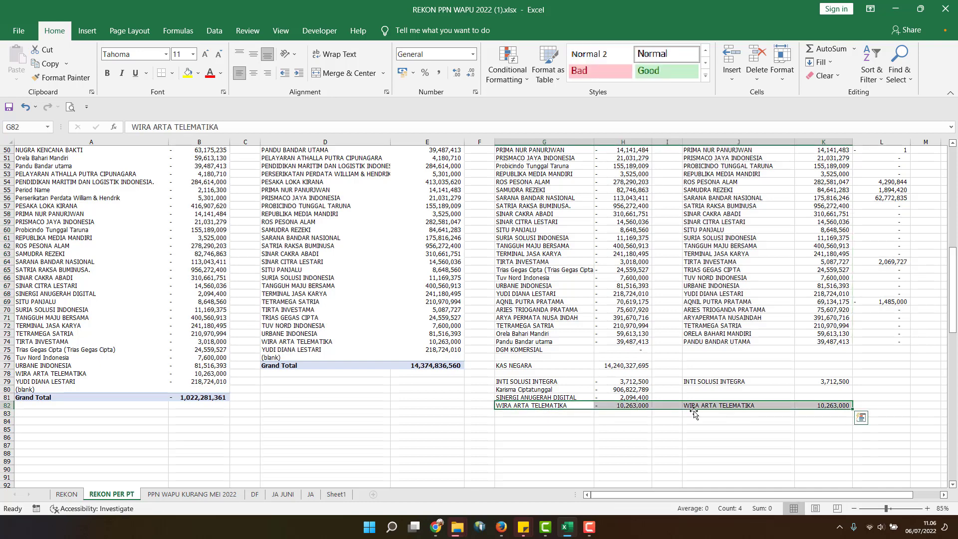
- Sort the reconciliation list A to Z by the JA vendor column
left_click(566, 397)
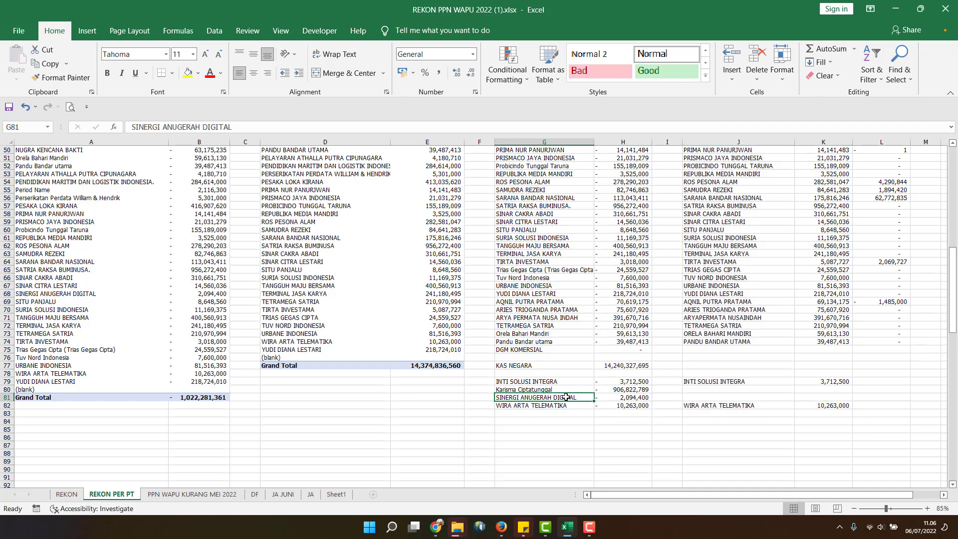
left_click(572, 389)
scroll(601, 412, "up", 4)
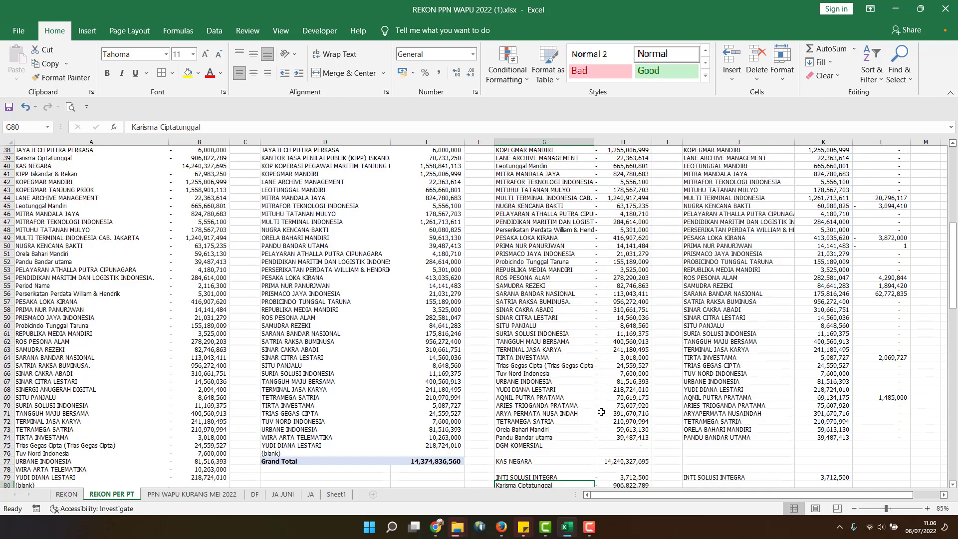
scroll(601, 412, "up", 1)
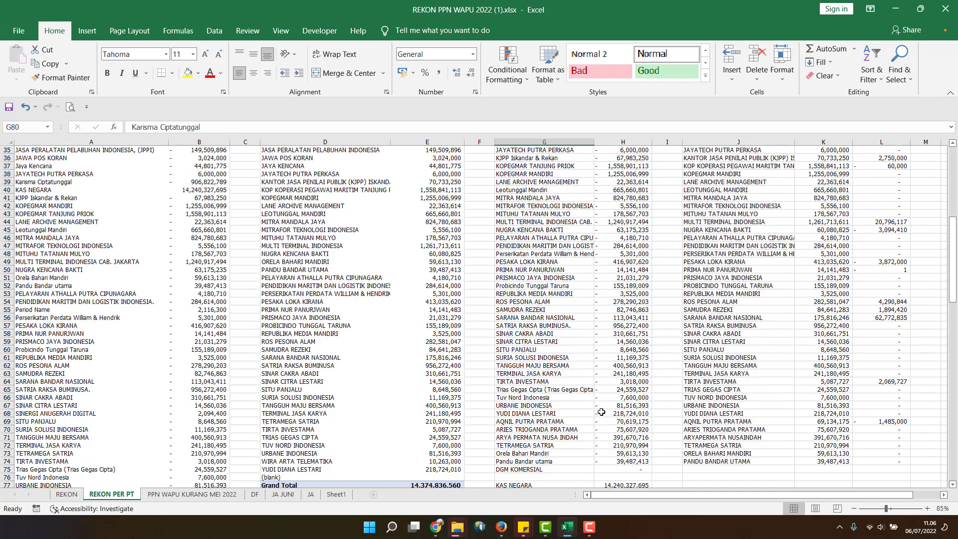
scroll(601, 412, "down", 3)
scroll(705, 424, "up", 9)
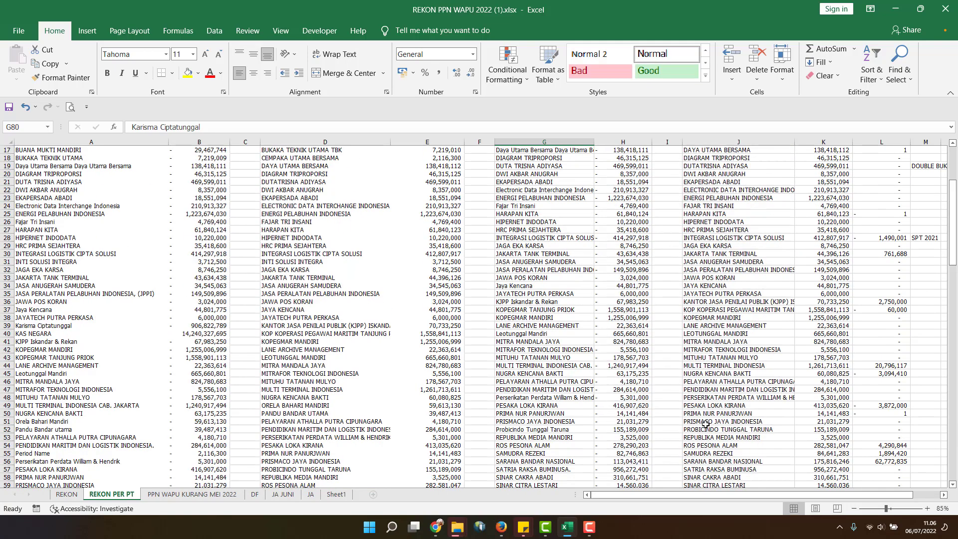
scroll(705, 424, "up", 4)
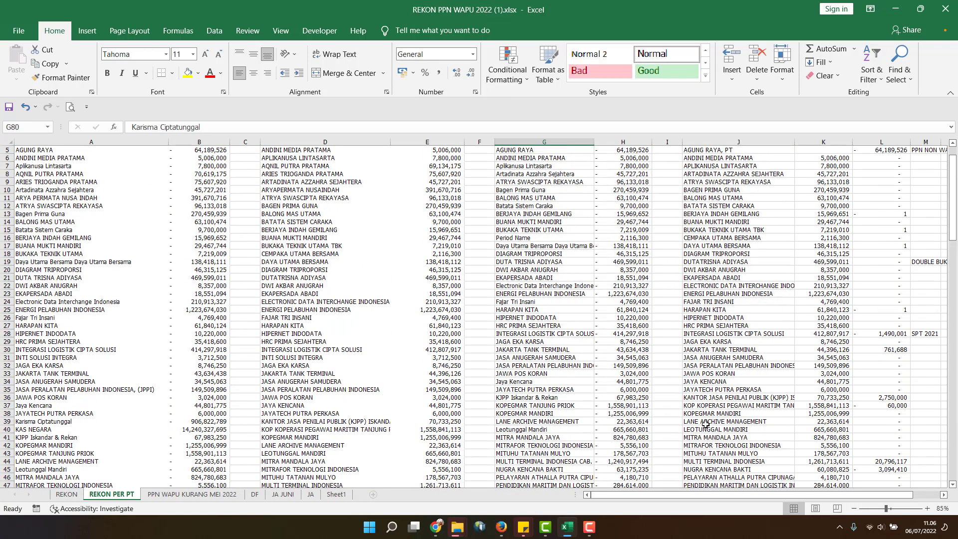
scroll(705, 424, "up", 2)
left_click(589, 157)
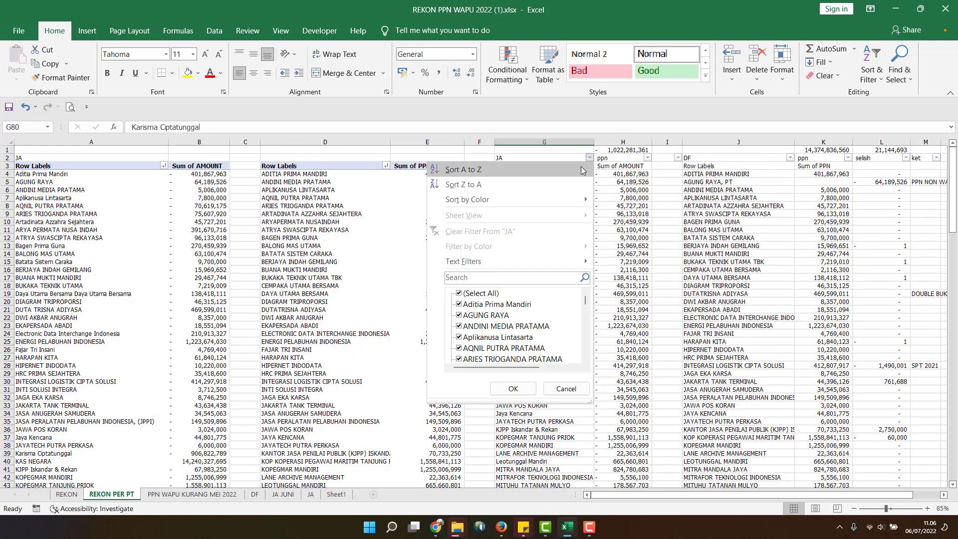
left_click(581, 170)
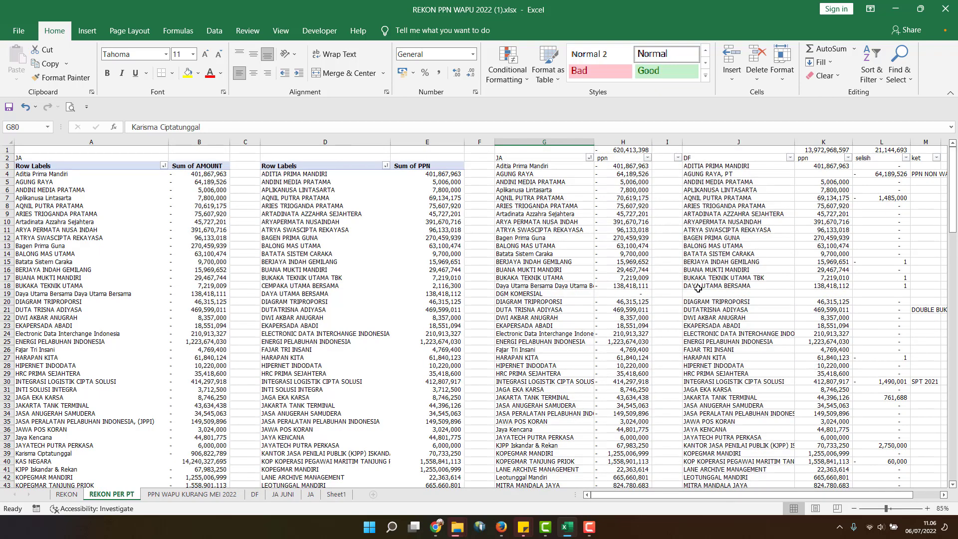
- Copy the difference formula from L14 into L19:L82 and check the filled column
left_click(895, 253)
key("ctrl+c")
left_click(891, 294)
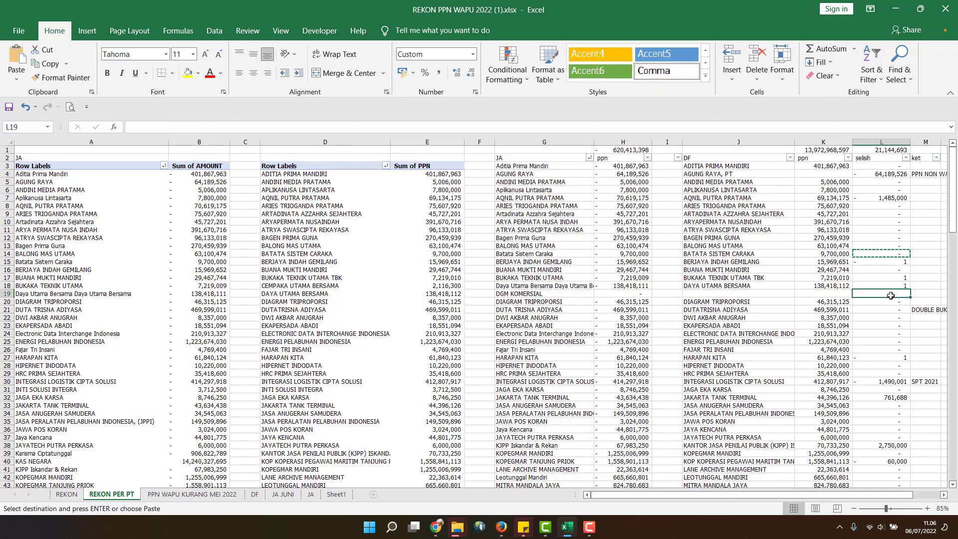
scroll(916, 357, "down", 15)
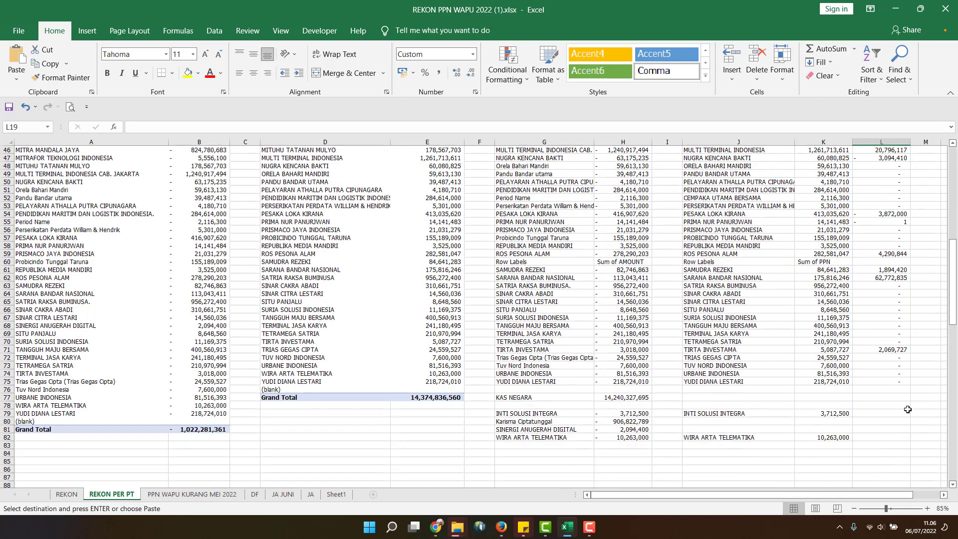
left_click(887, 435, "shift")
key("ctrl+v")
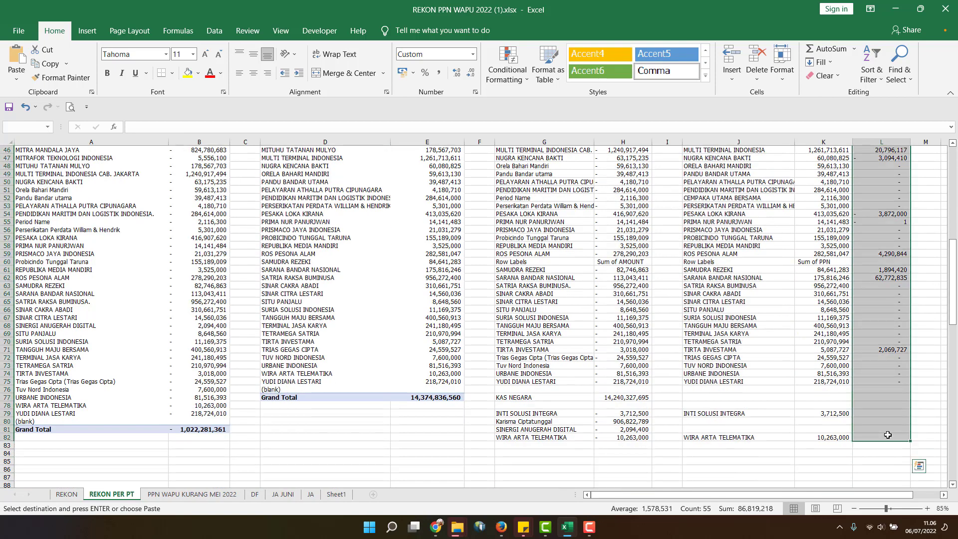
scroll(886, 424, "up", 15)
scroll(868, 414, "down", 12)
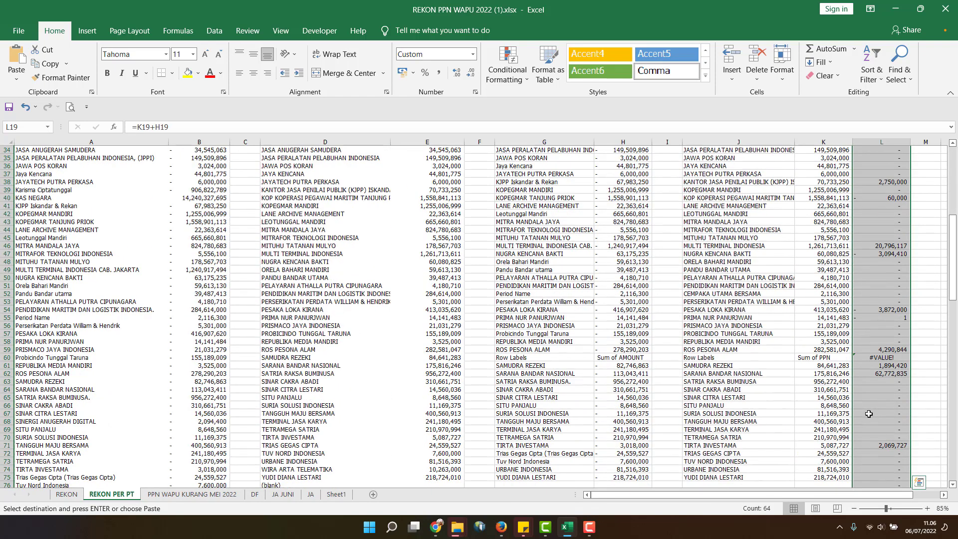
- Undo the difference formula paste and the A to Z sort of the reconciliation list
left_click_drag(545, 331, 930, 332)
key("ctrl+shift+Up")
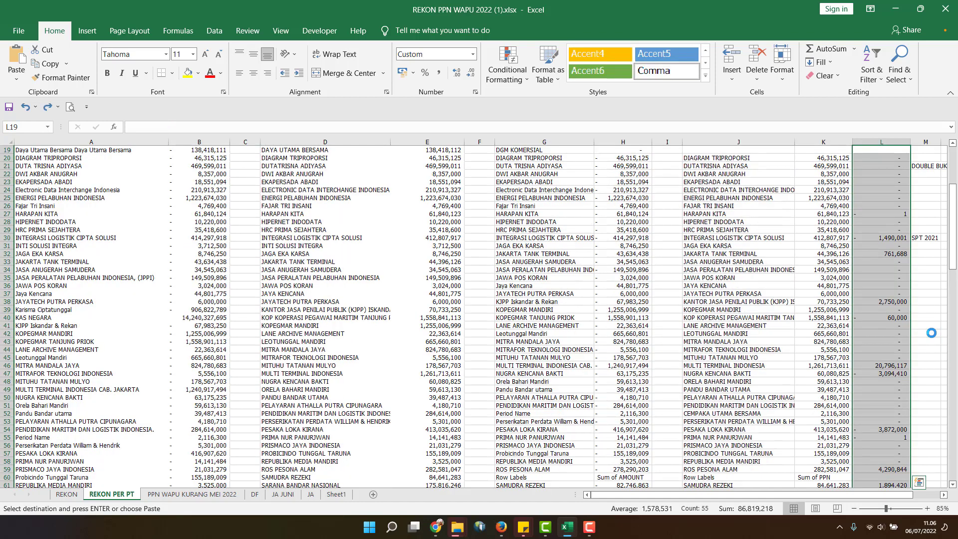
scroll(931, 333, "up", 1)
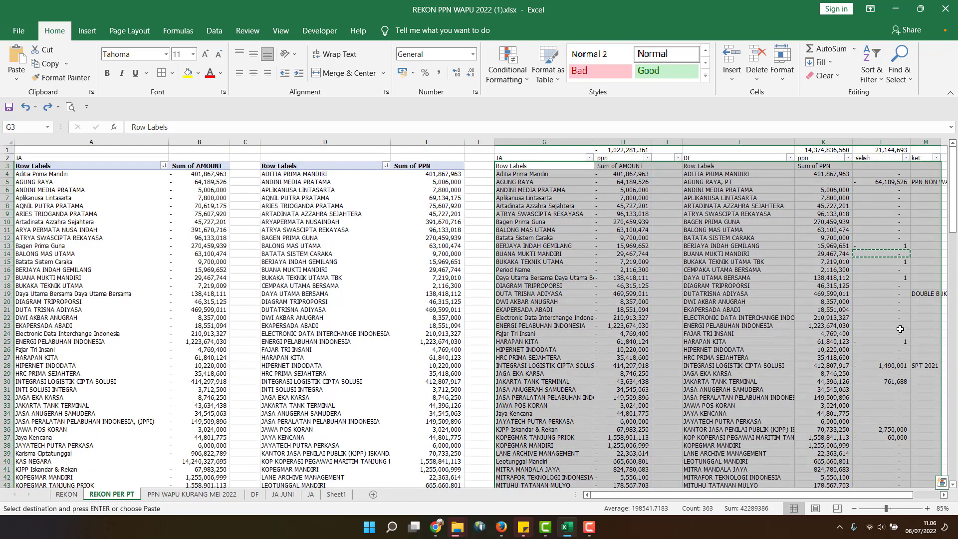
- Copy the difference formula from L67 into L79, L80, L81 and L82 for the extra vendors below the list
left_click_drag(868, 494, 886, 494)
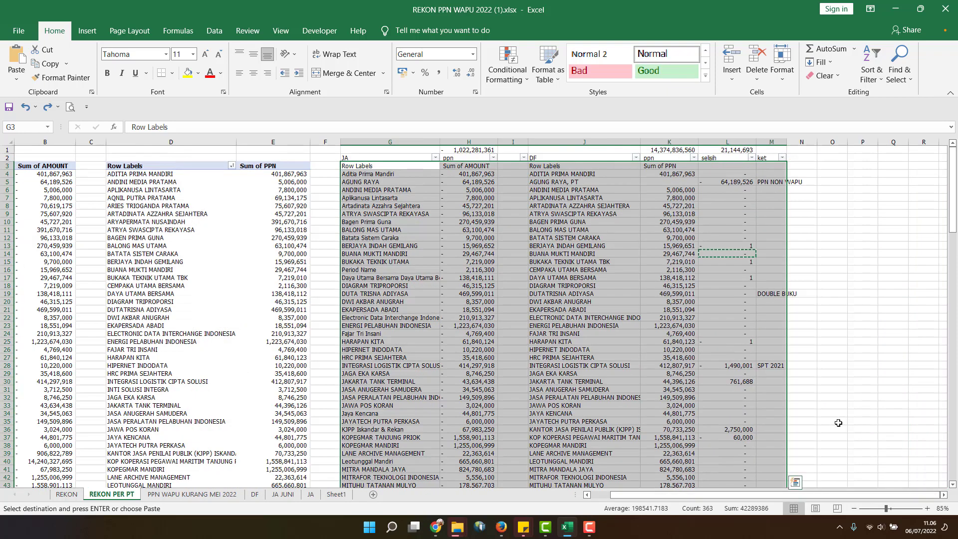
scroll(836, 424, "down", 6)
scroll(836, 424, "down", 9)
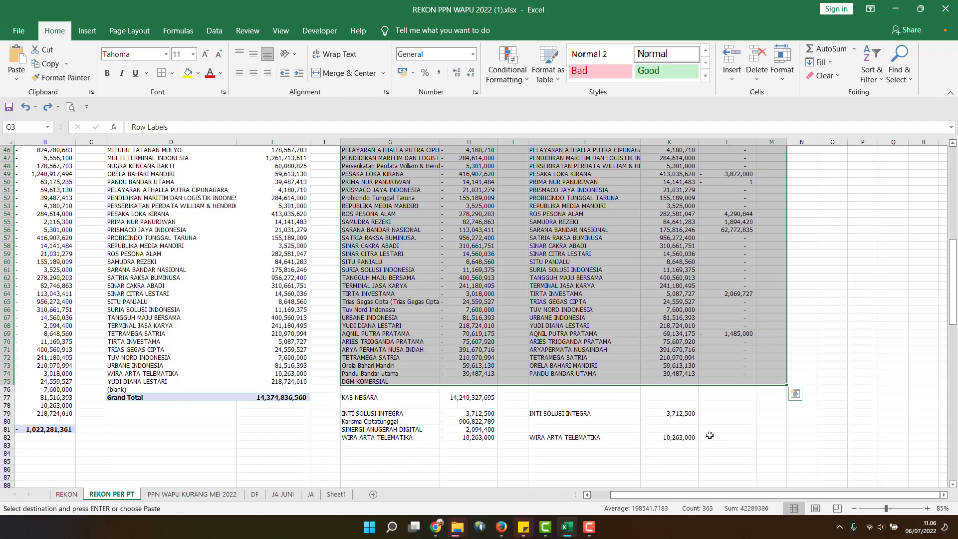
scroll(709, 435, "up", 8)
left_click(548, 277)
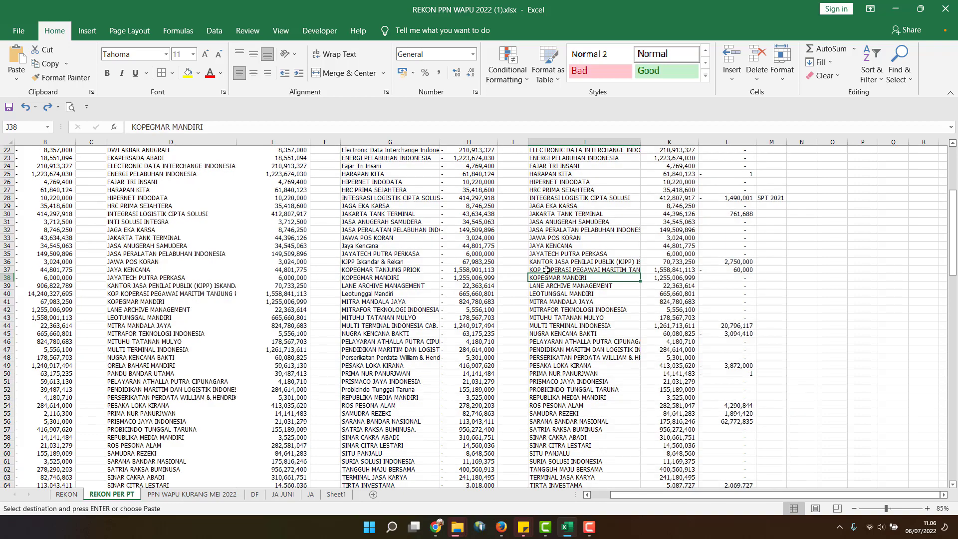
scroll(601, 365, "down", 8)
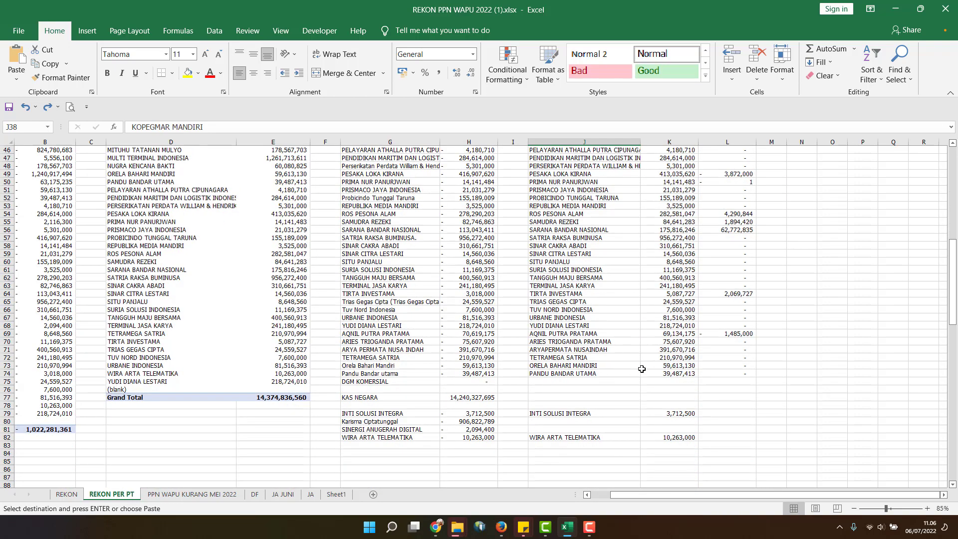
left_click(742, 320)
key("ctrl+c")
left_click(726, 414)
key("ctrl+v")
left_click(725, 423)
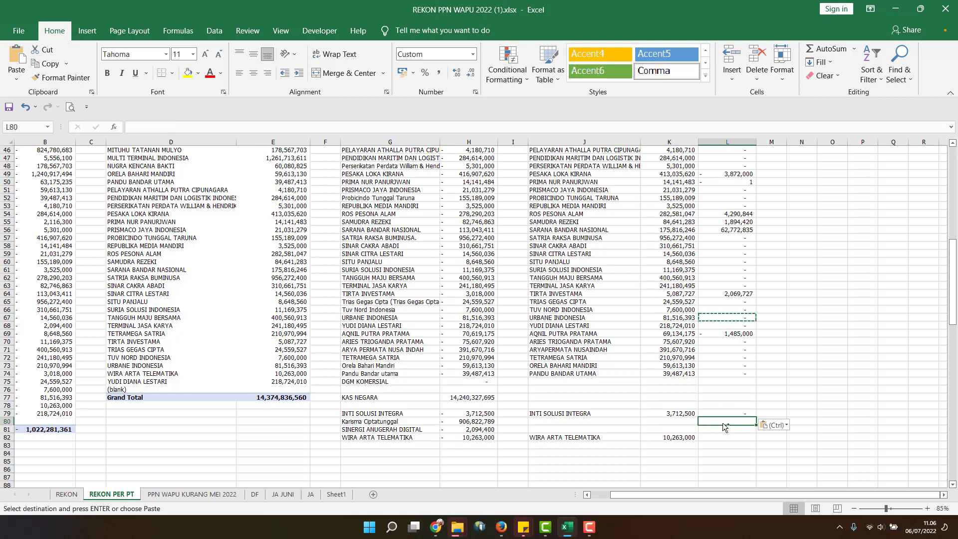
key("ctrl+v")
left_click(724, 429)
key("ctrl+v")
left_click(730, 437)
key("ctrl+v")
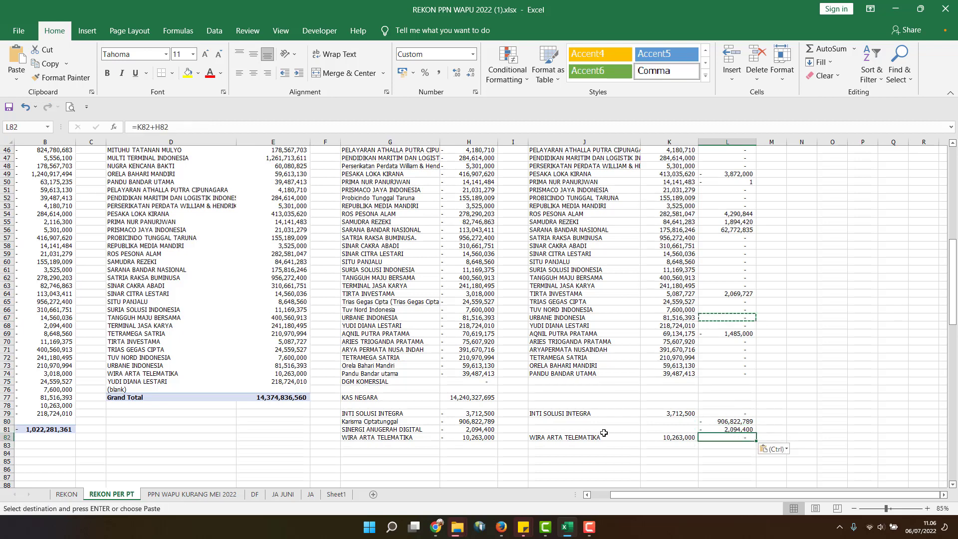
- Move the four extra vendor rows G79:L82 up into the list by inserting the cut cells at G76
left_click_drag(360, 415, 709, 437)
key("ctrl+x")
right_click(385, 387)
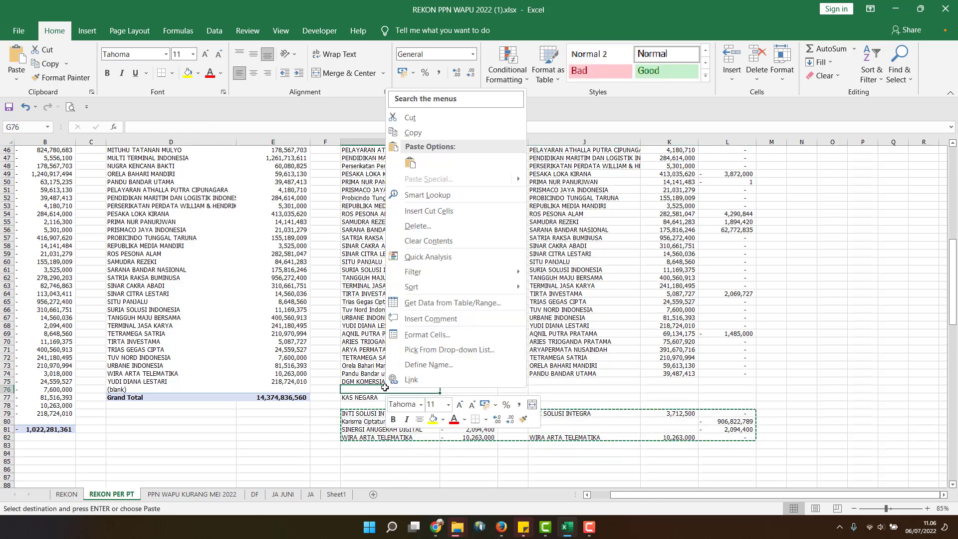
left_click(434, 211)
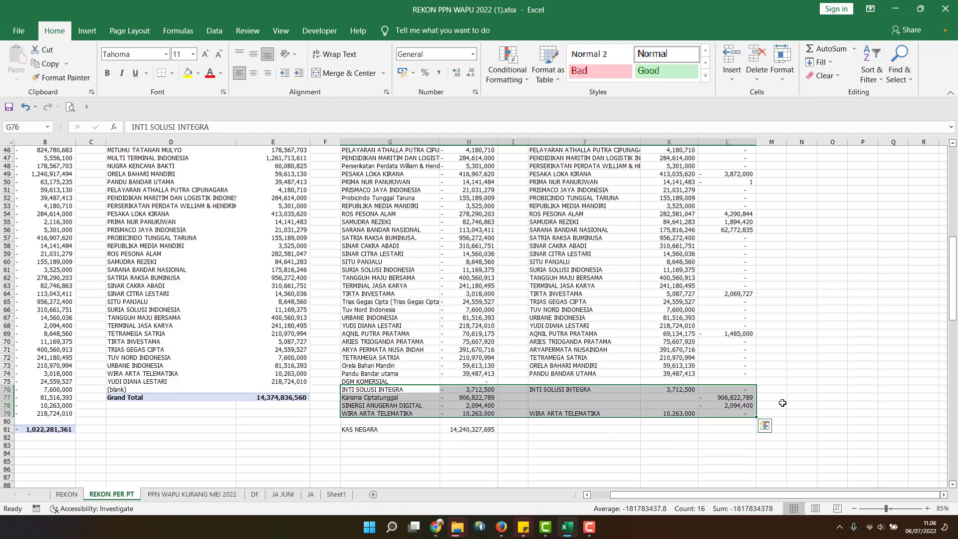
- Delete the DOUBLE BUKU note from M19 in the ket column
scroll(782, 403, "up", 15)
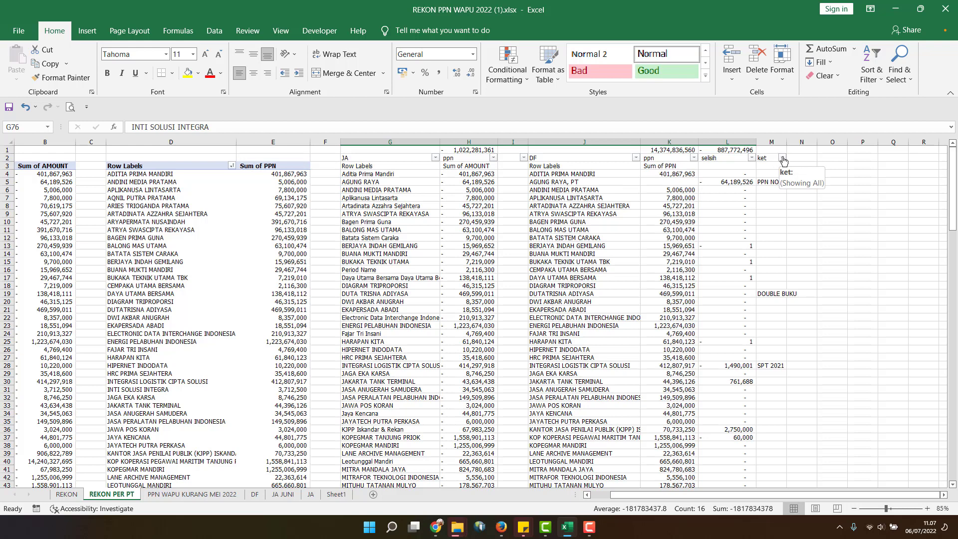
left_click(771, 294)
key("Delete")
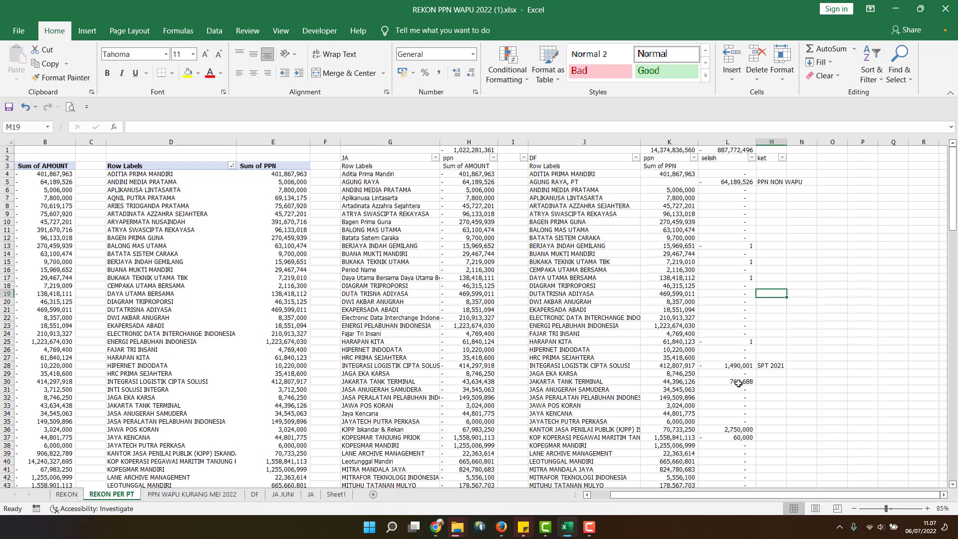
- Filter the selisih column to exclude the values -1, - and 1, leaving only rows with real differences
scroll(737, 425, "down", 1)
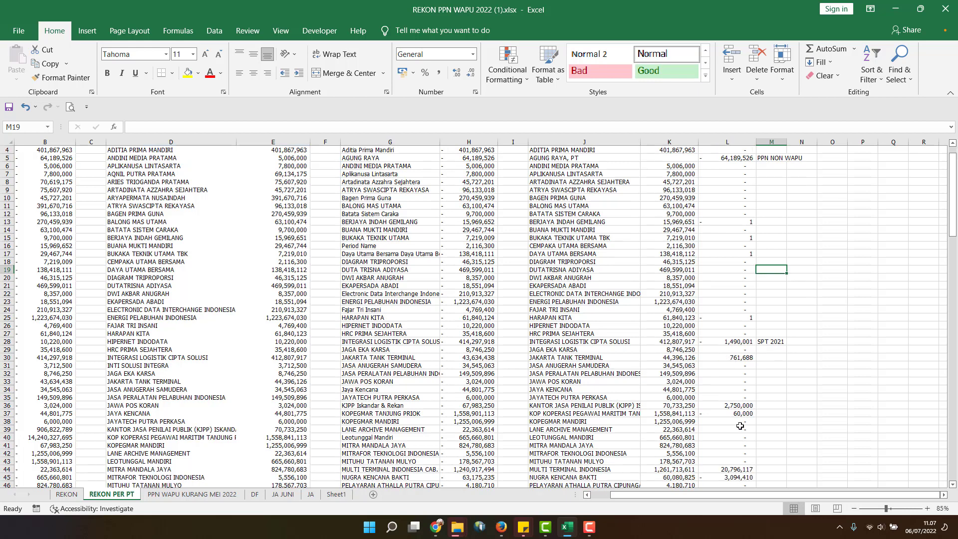
scroll(755, 156, "up", 1)
left_click(750, 157)
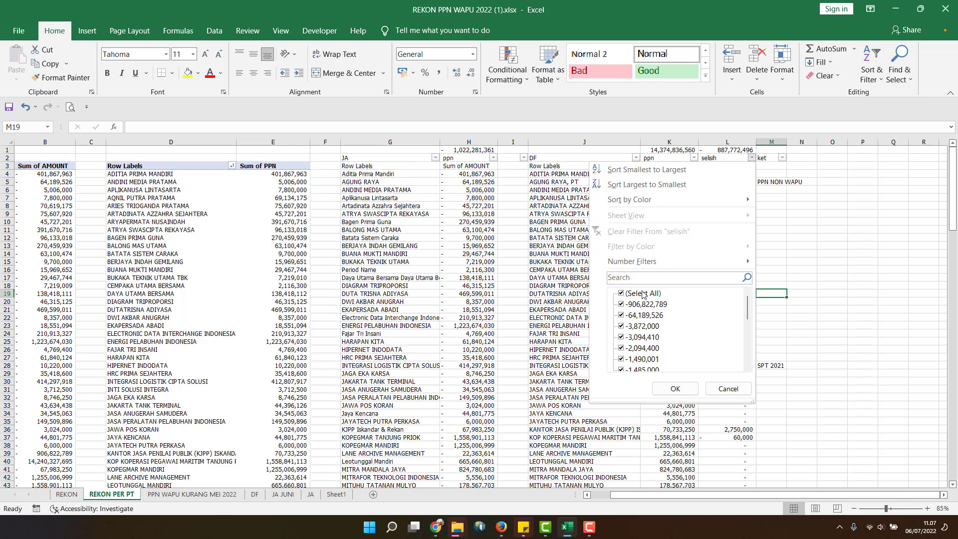
left_click_drag(744, 313, 744, 330)
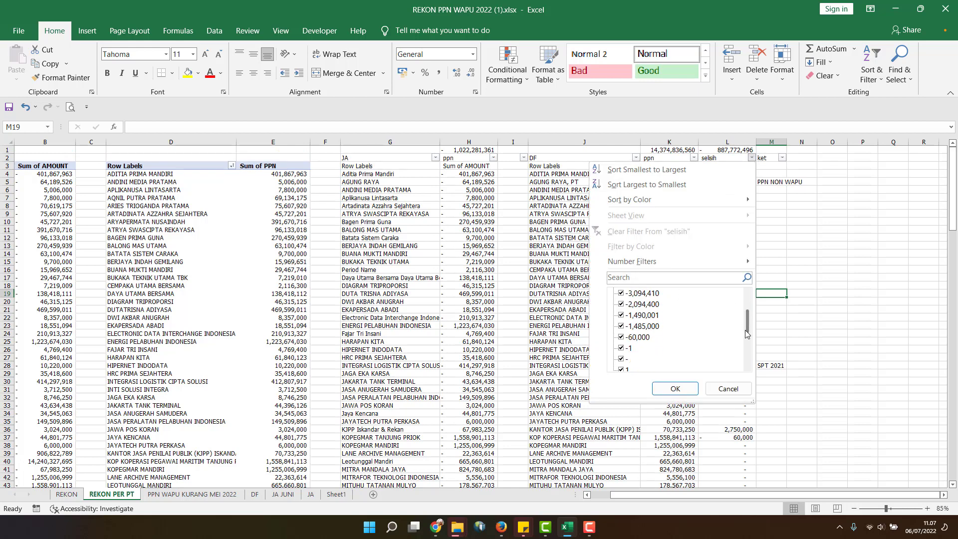
left_click(621, 336)
left_click(621, 348)
left_click(621, 359)
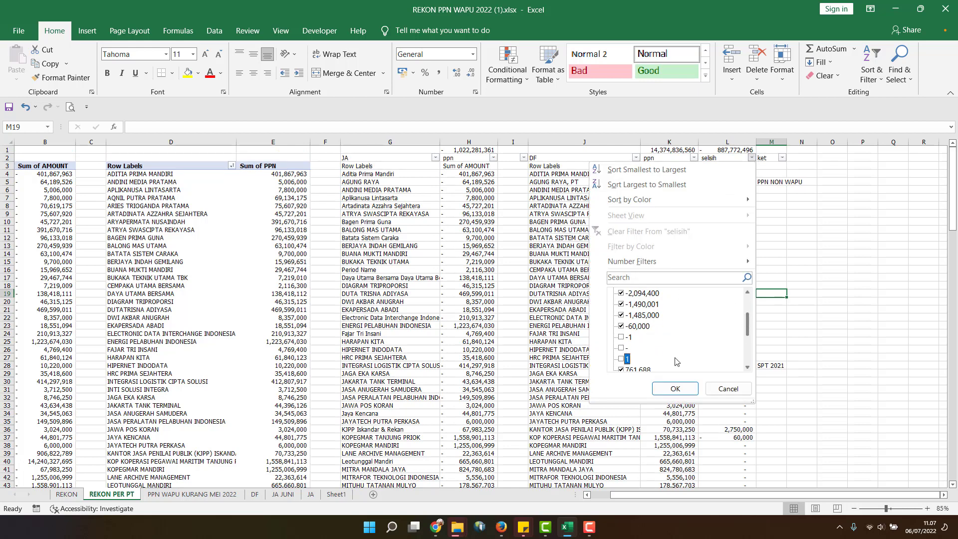
scroll(676, 360, "down", 2)
left_click(675, 388)
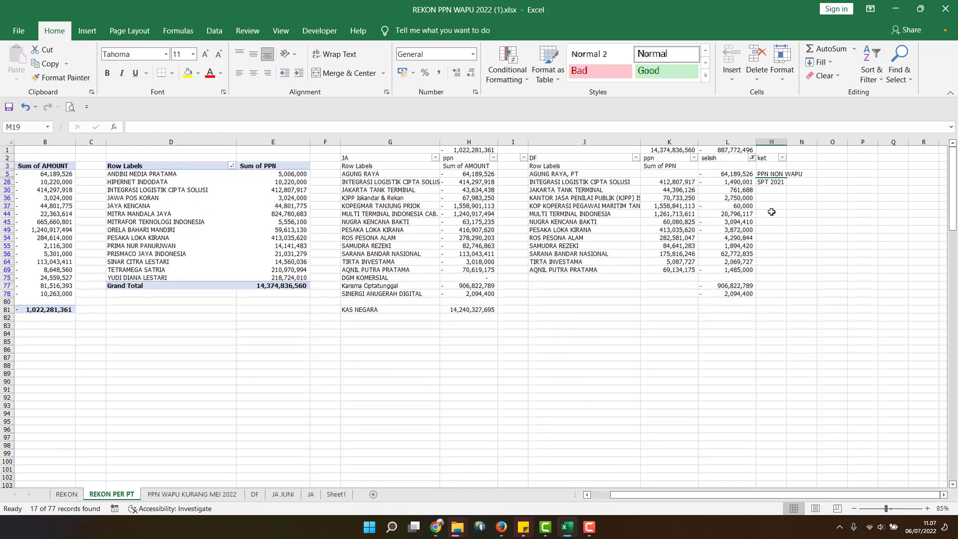
- Enter the note KURANG FAKTUR in M77 for Karisma Ciptatunggal and copy it to M78 for SINERGI ANUGERAH DIGITAL
left_click(761, 286)
type("KURANG")
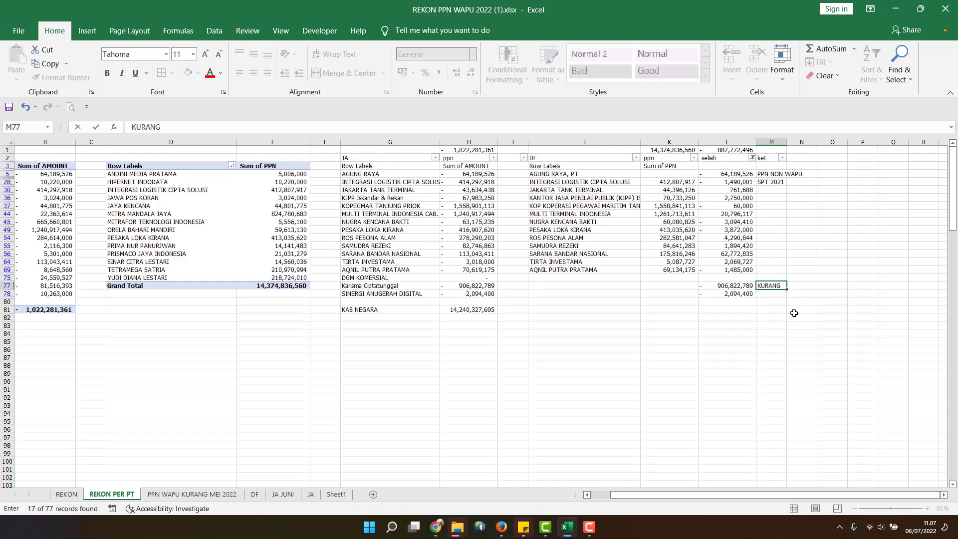
type(" FAKTUR")
key("Return")
key("Up")
key("ctrl+c")
key("Down")
key("ctrl+v")
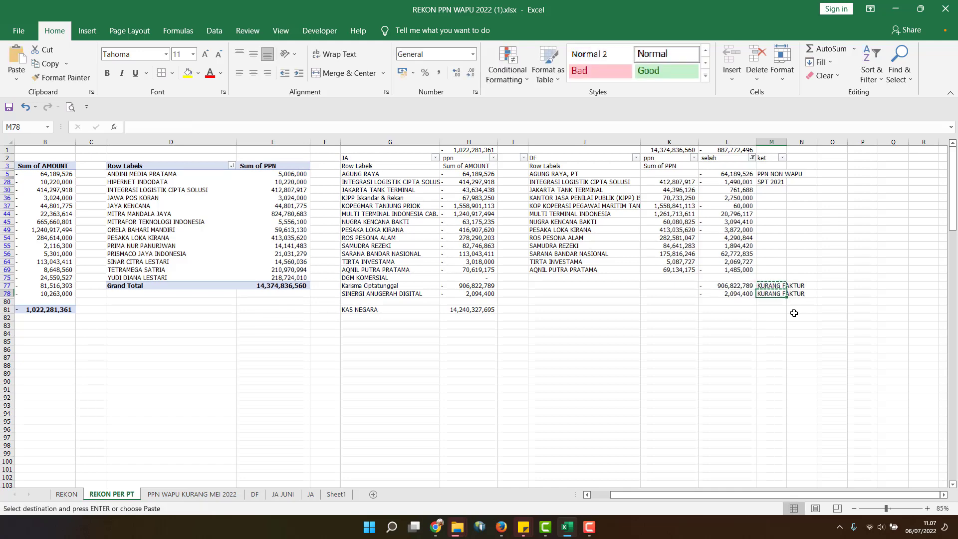
- Paste the KURANG FAKTUR note into M69, M49 and M45 for the other vendors with negative differences
key("Up")
key("Up")
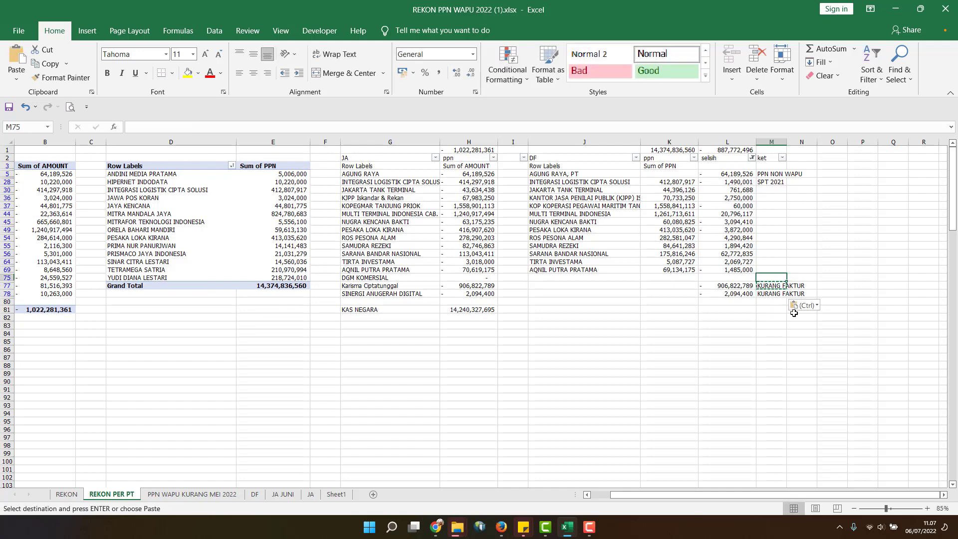
key("Up")
key("ctrl+v")
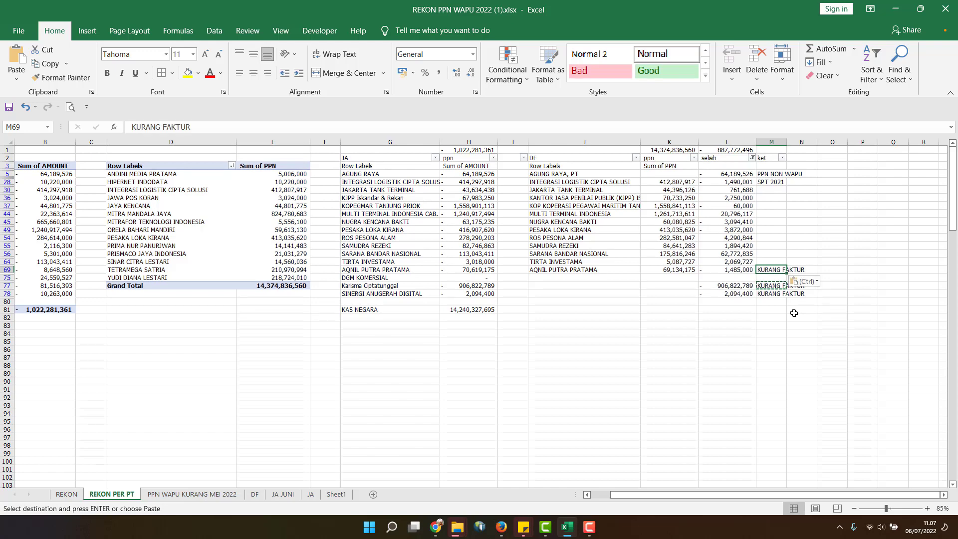
key("Up")
key("Up")
key("Up")
key("Up")
key("Up")
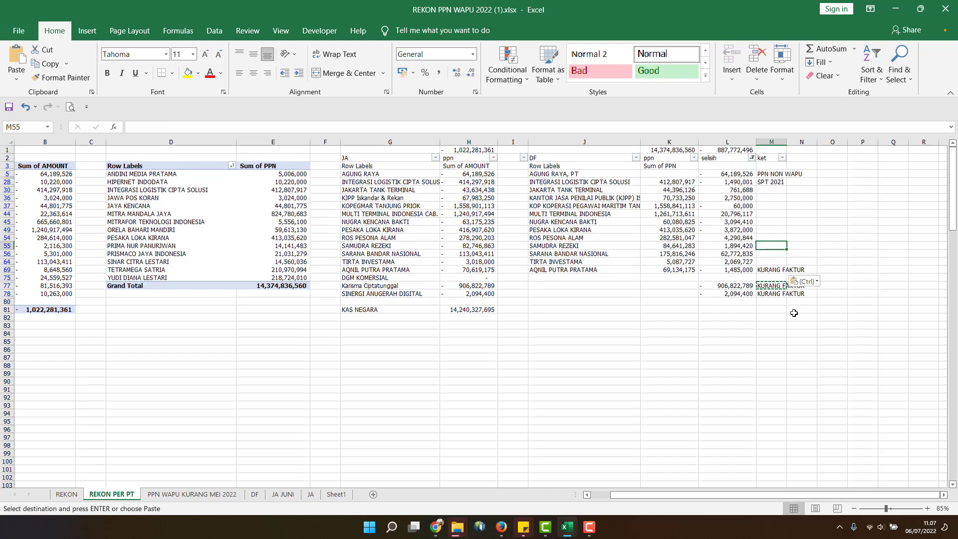
key("ctrl+v")
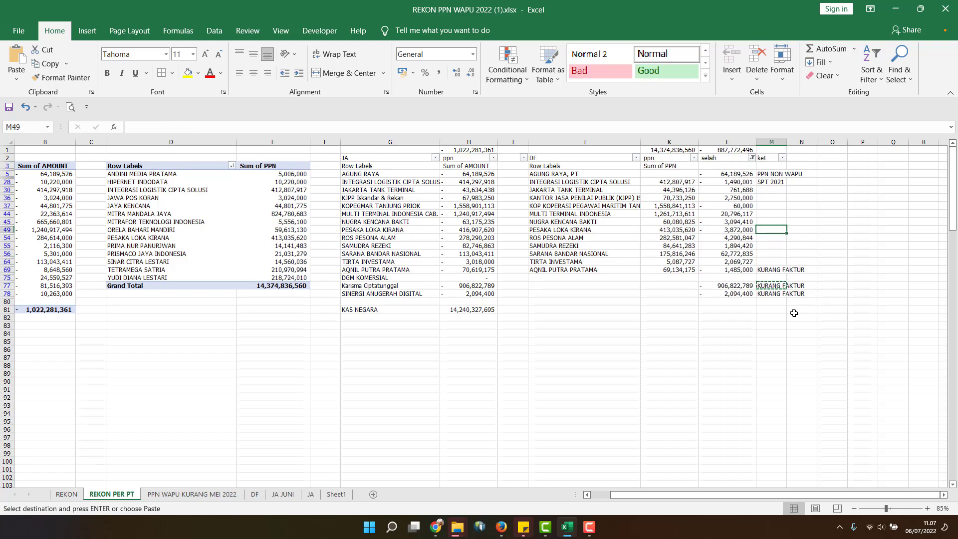
key("Up")
key("ctrl+v")
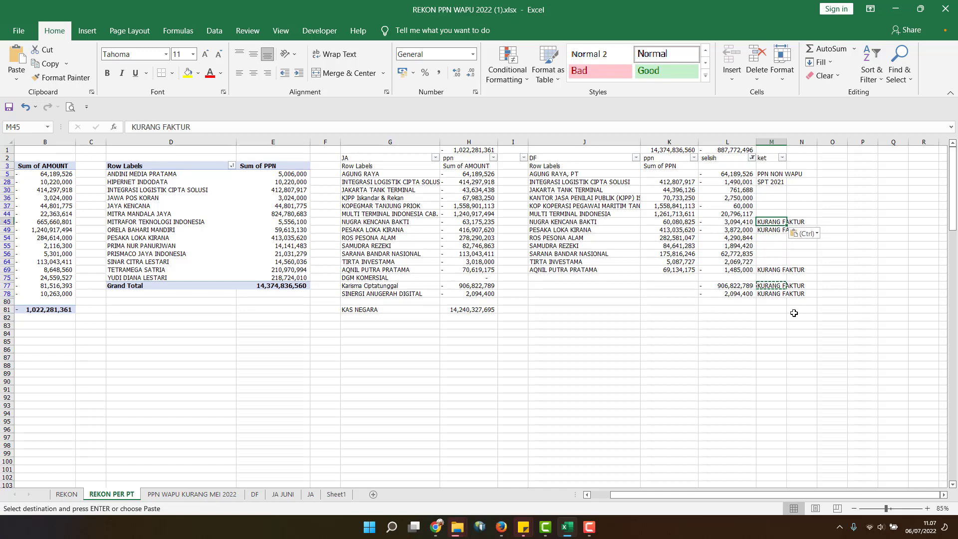
- Enter the note SELISIH BUKU in M37 for the KOPEGMAR TANJUNG PRIOK row and save the workbook
key("Up")
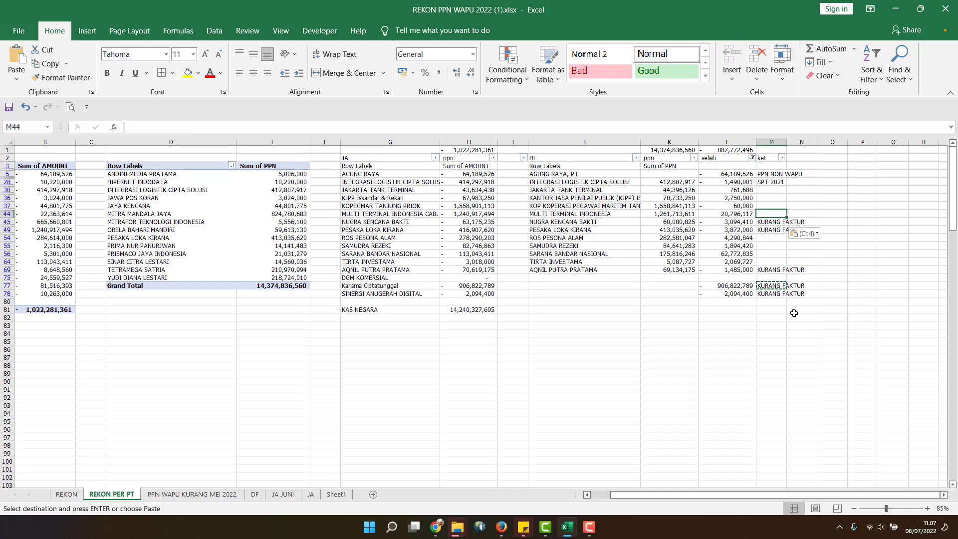
key("Up")
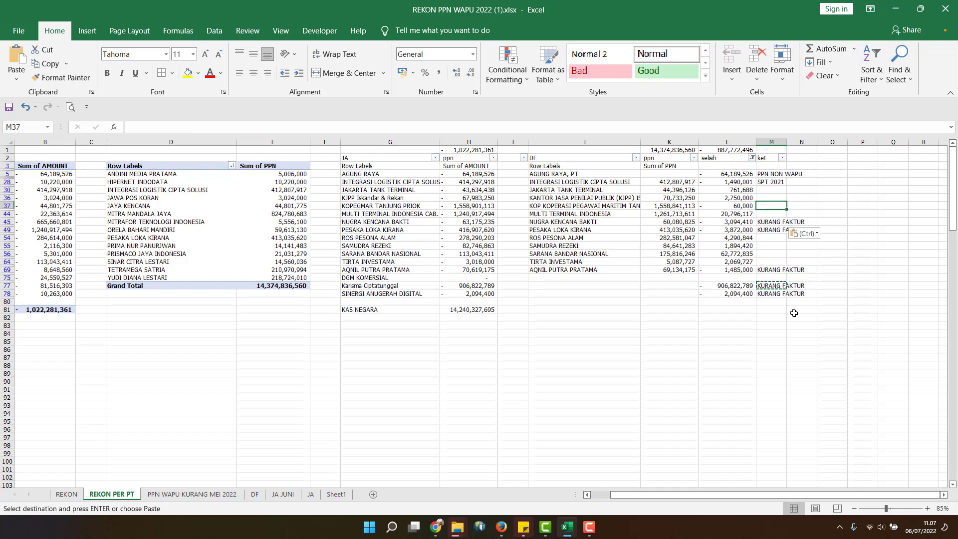
type("SELISIH")
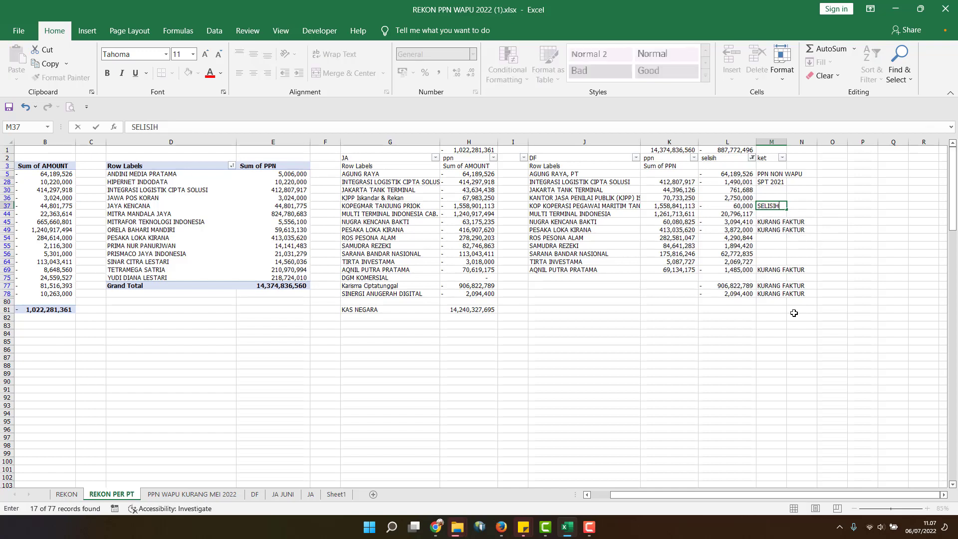
type(" BUKU")
key("Return")
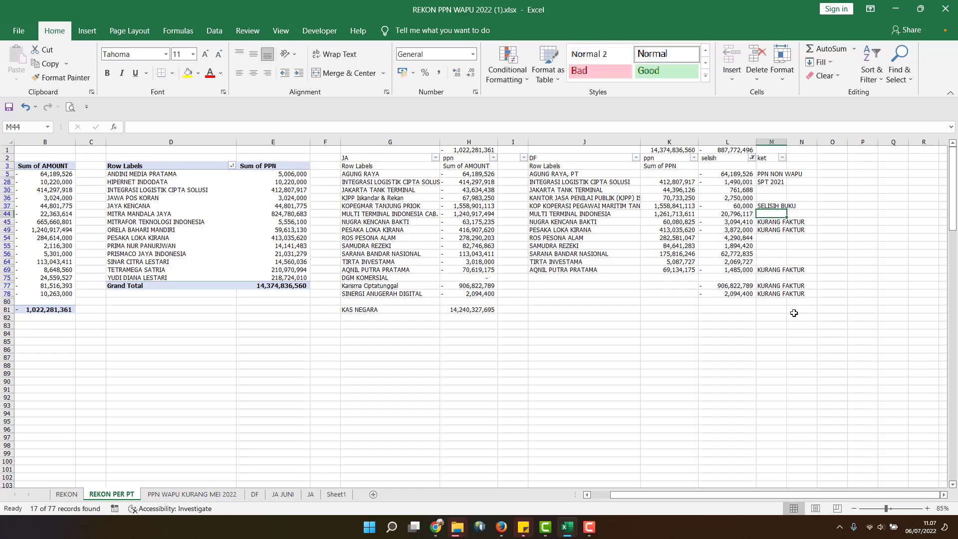
key("ctrl+s")
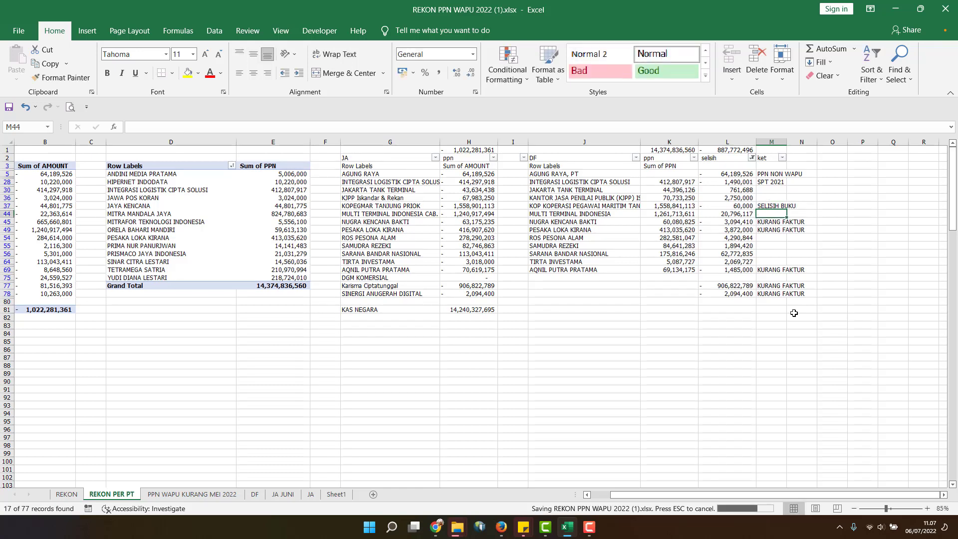